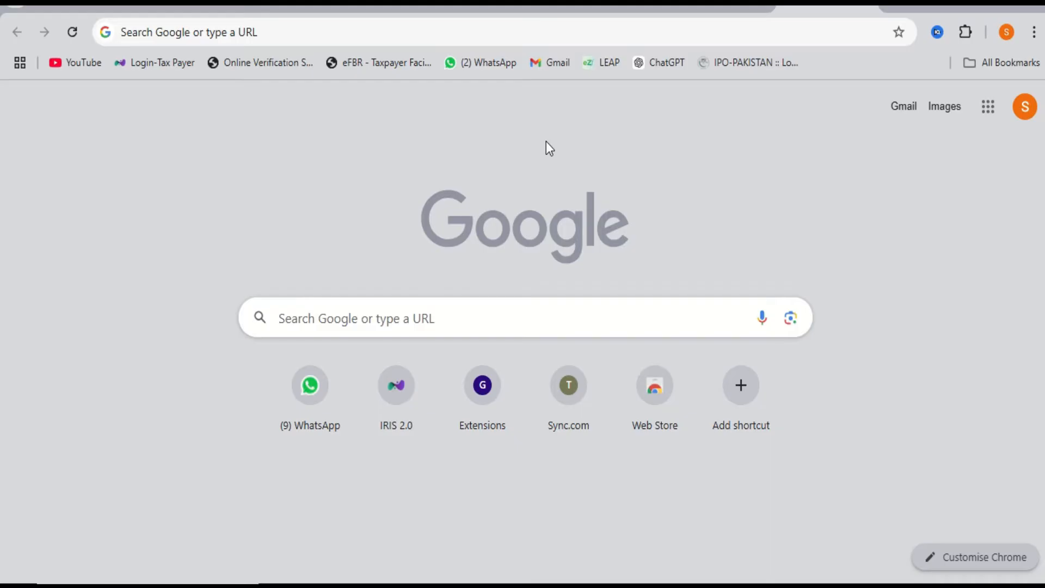
# Go to iris.fbr.gov.pk and dismiss the scam warning notice.
pyautogui.click(245, 32)
pyautogui.write('iris.fbr.gov.pk')
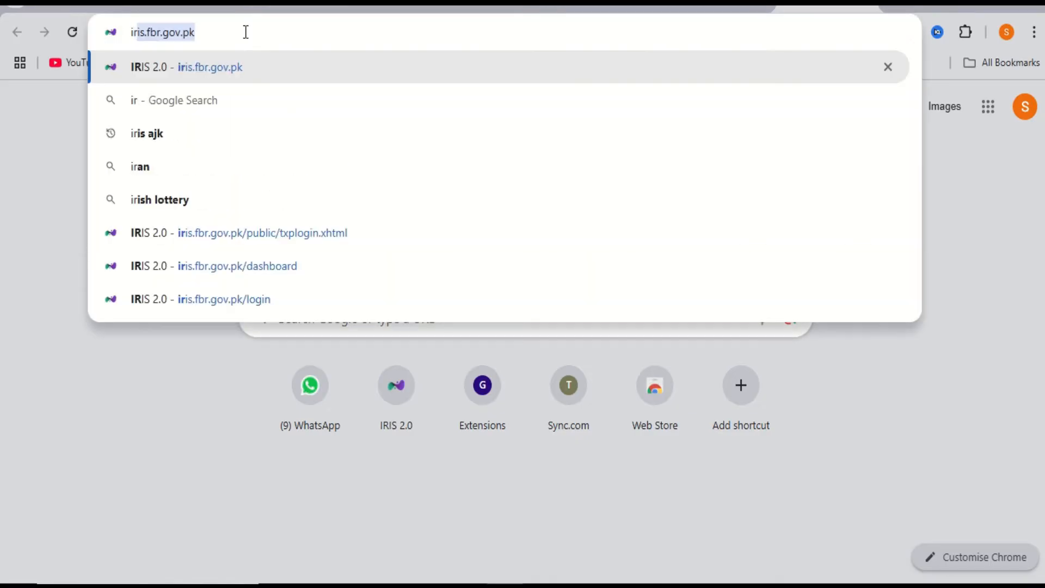
pyautogui.press('Return')
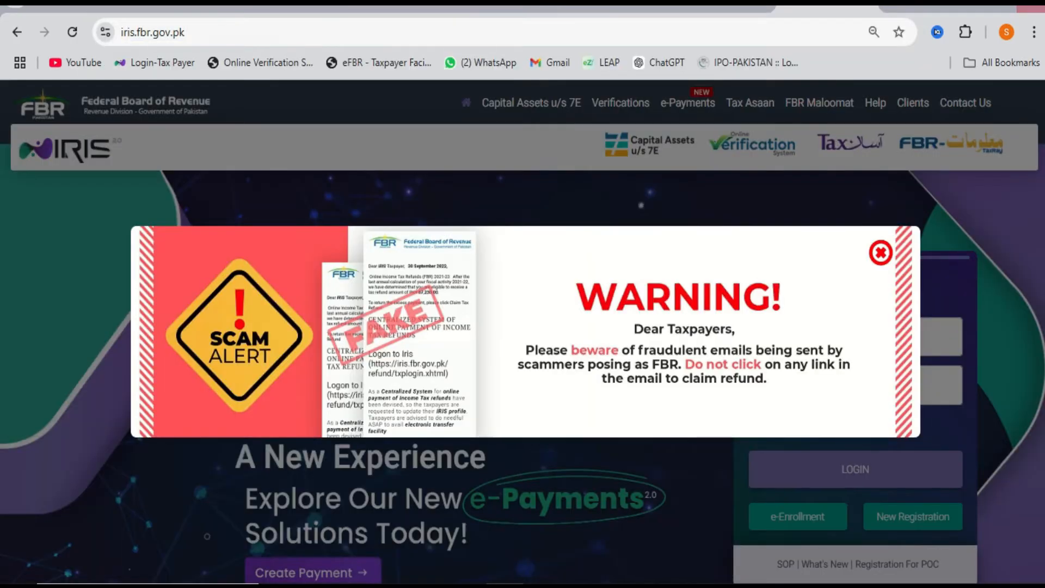
pyautogui.click(880, 251)
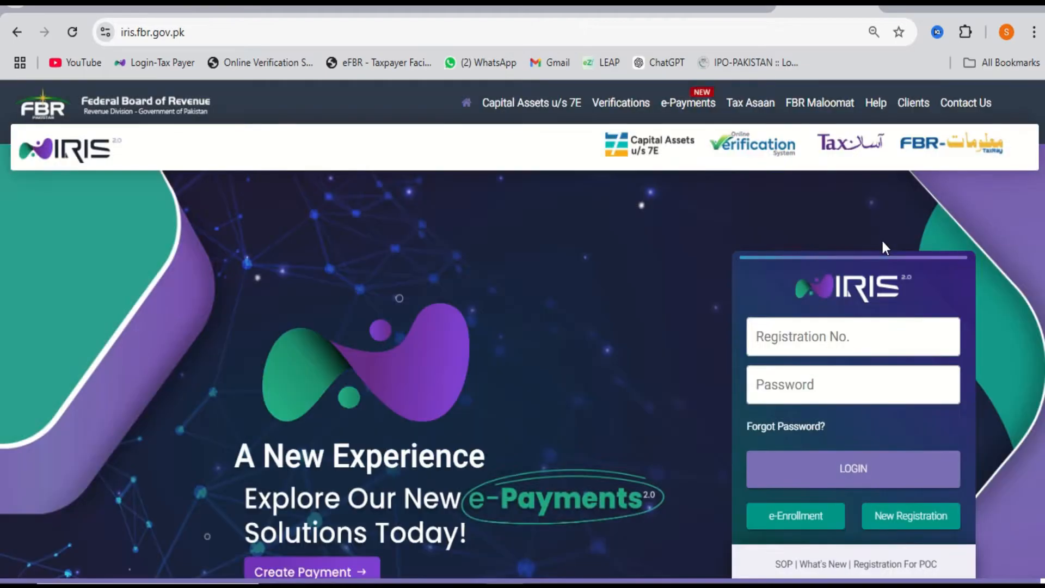
pyautogui.scroll(-1, 882, 243)
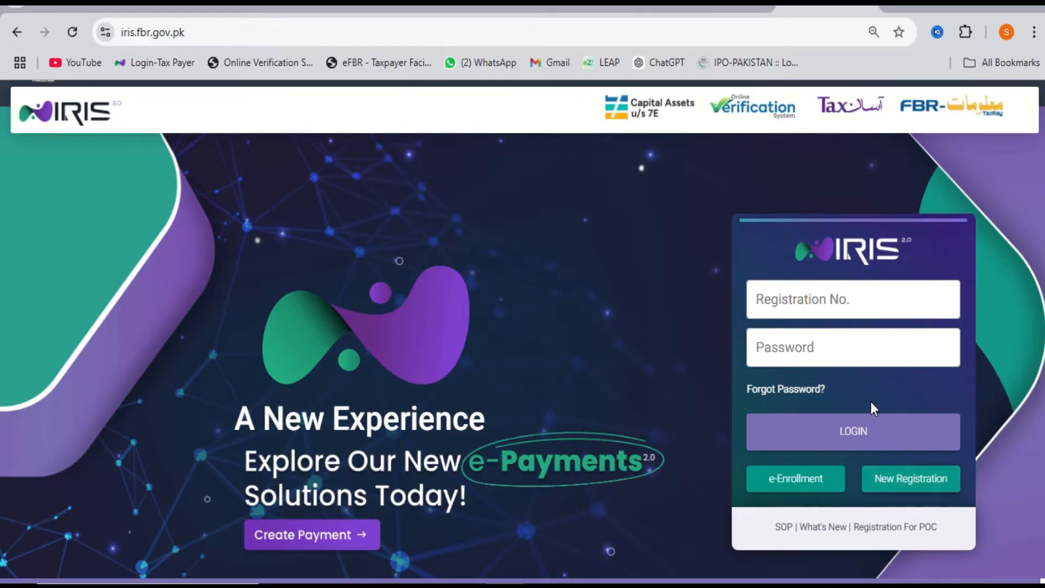
# Enter the registration number and password and log in to the taxpayer account.
pyautogui.click(848, 309)
pyautogui.click(821, 373)
pyautogui.click(827, 295)
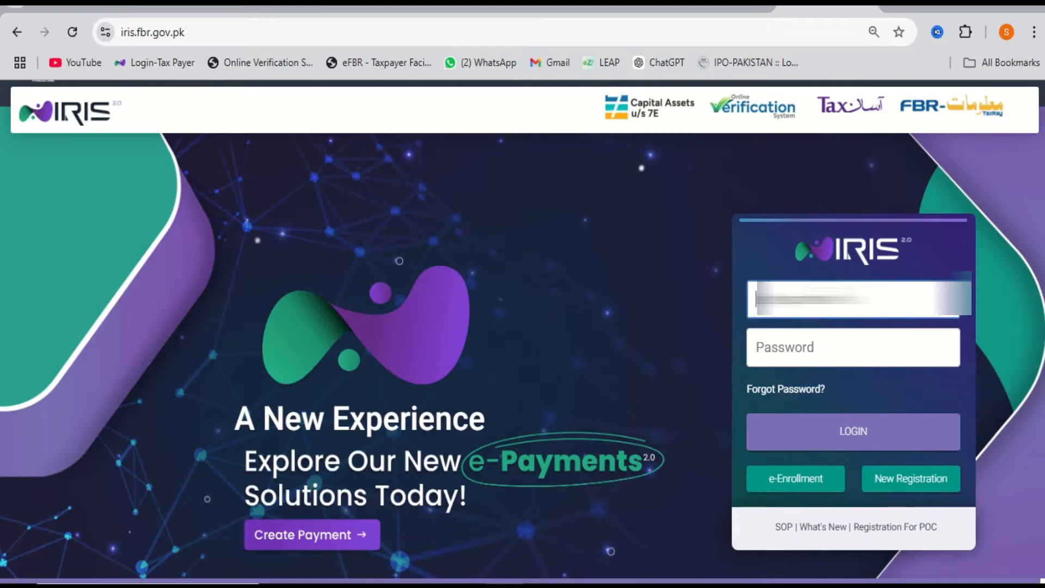
pyautogui.click(851, 439)
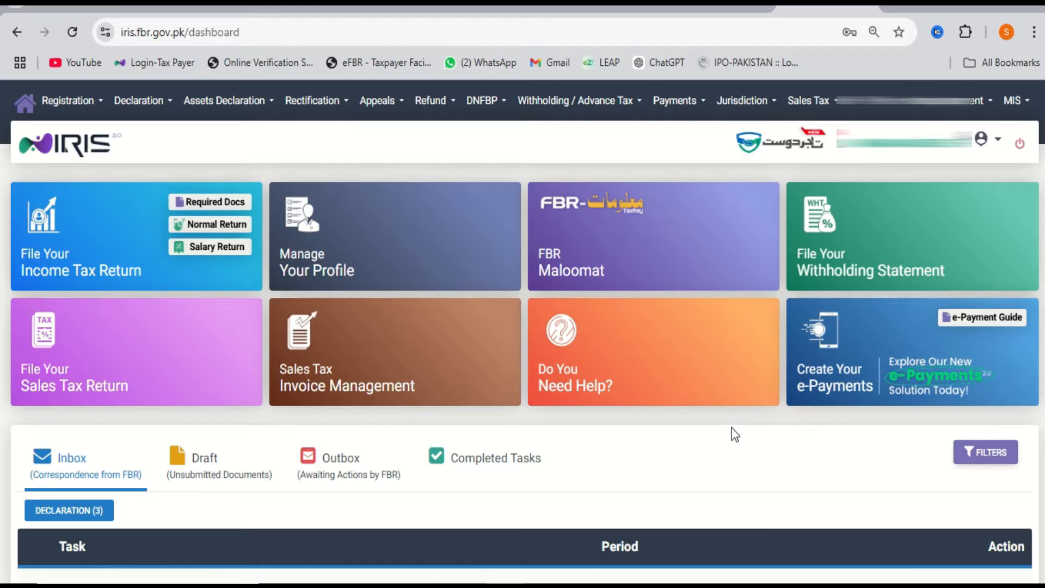
pyautogui.click(636, 227)
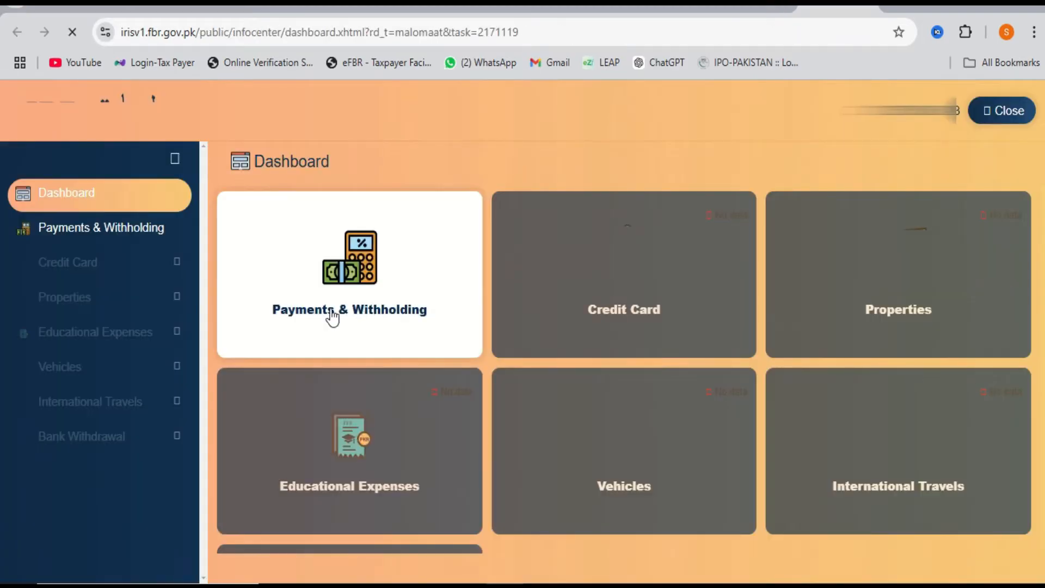
pyautogui.click(379, 289)
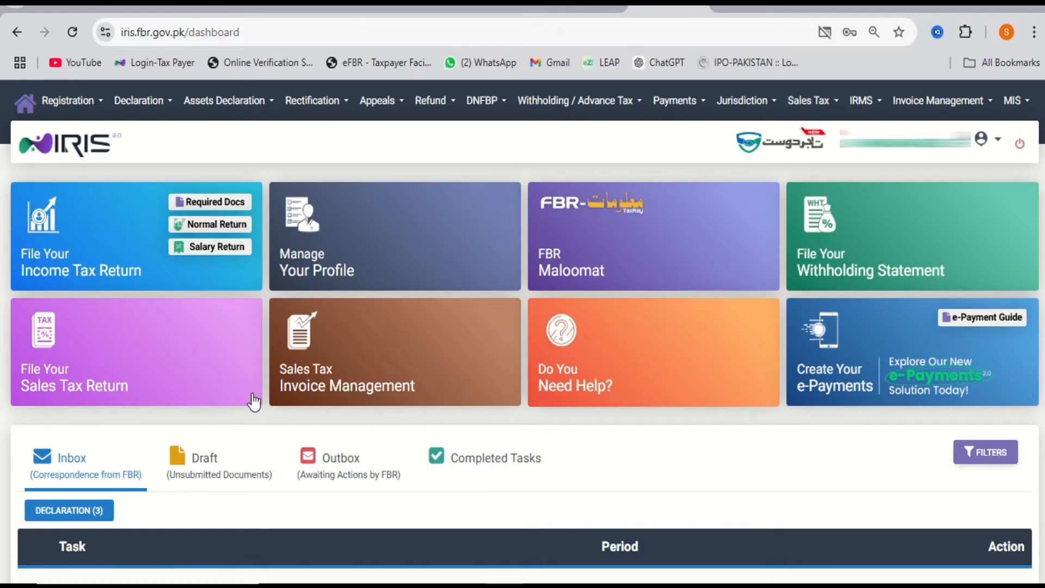
# Start a new 2024 Normal Return for the period 01-JUL-2023 to 30-JUN-2024.
pyautogui.click(163, 106)
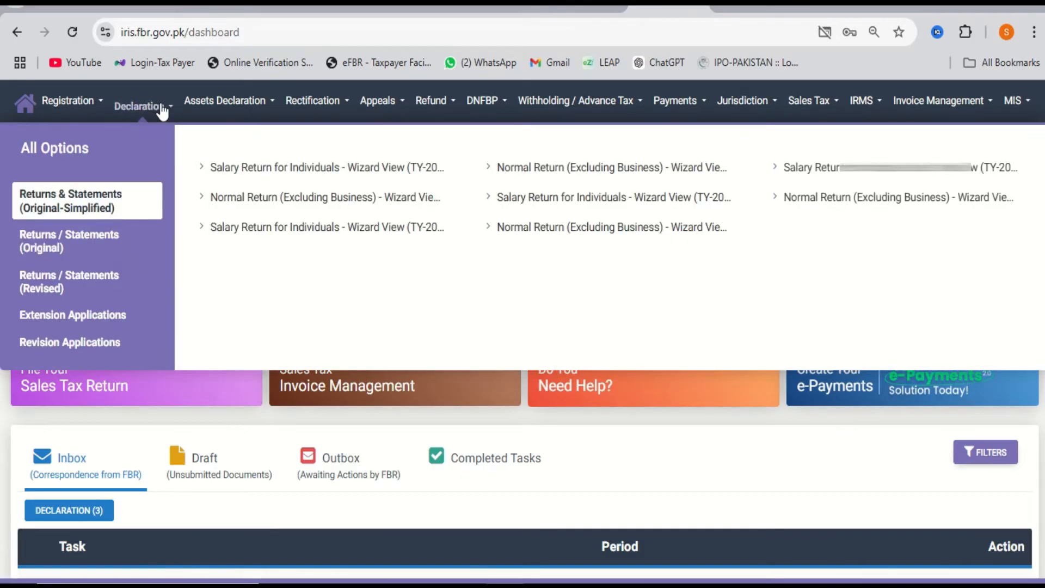
pyautogui.click(67, 255)
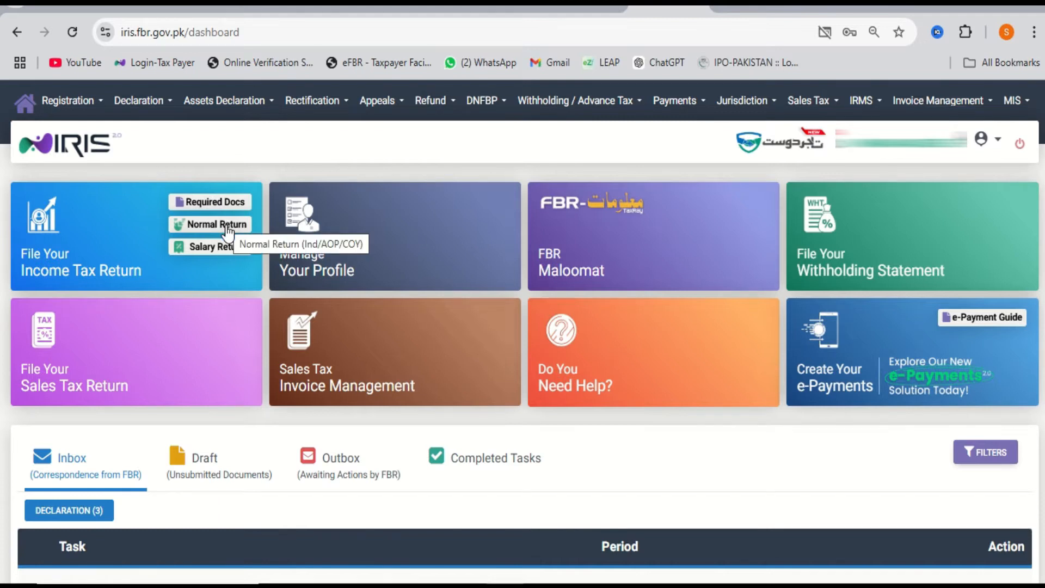
pyautogui.click(227, 229)
pyautogui.write('2024')
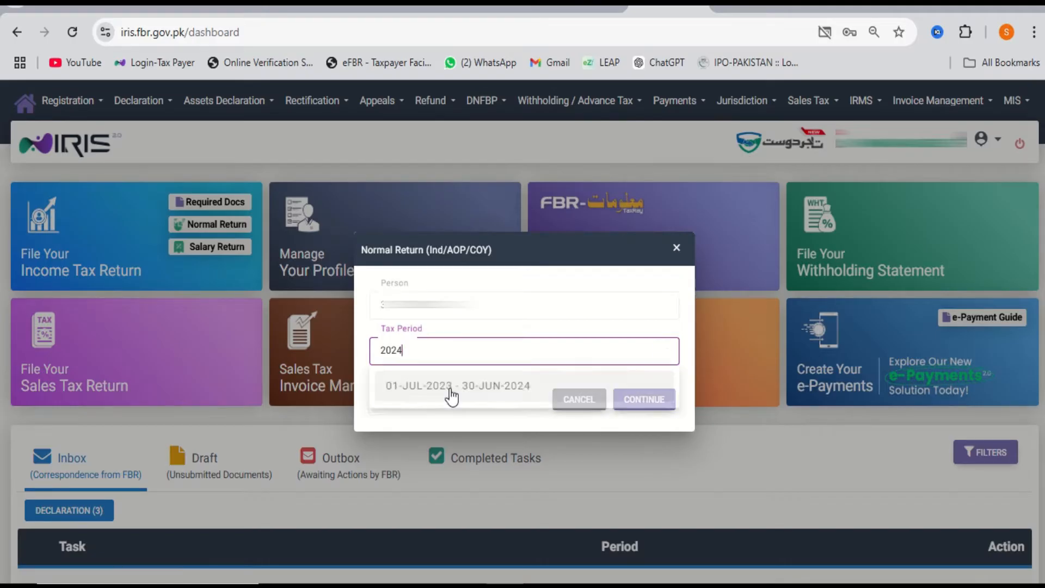
pyautogui.click(451, 388)
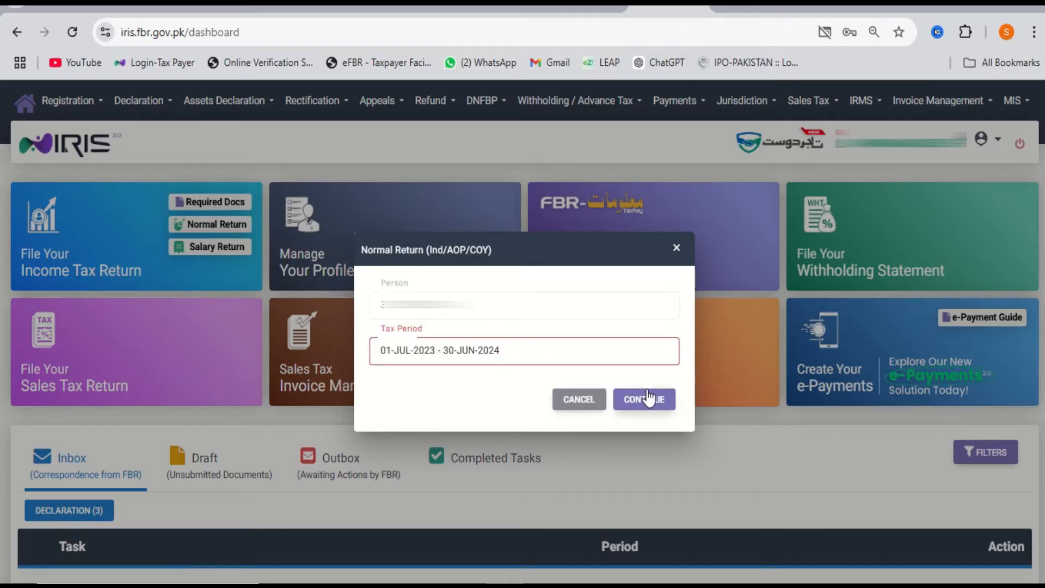
pyautogui.click(649, 398)
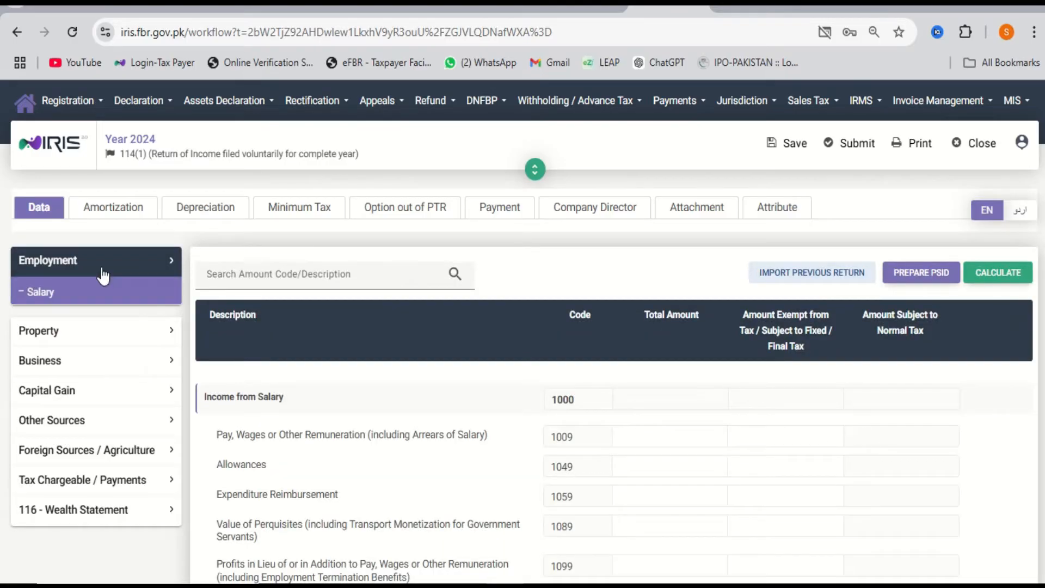
# Collapse Employment, expand Business, and open the Manufacturing / Trading Items schedule.
pyautogui.click(102, 272)
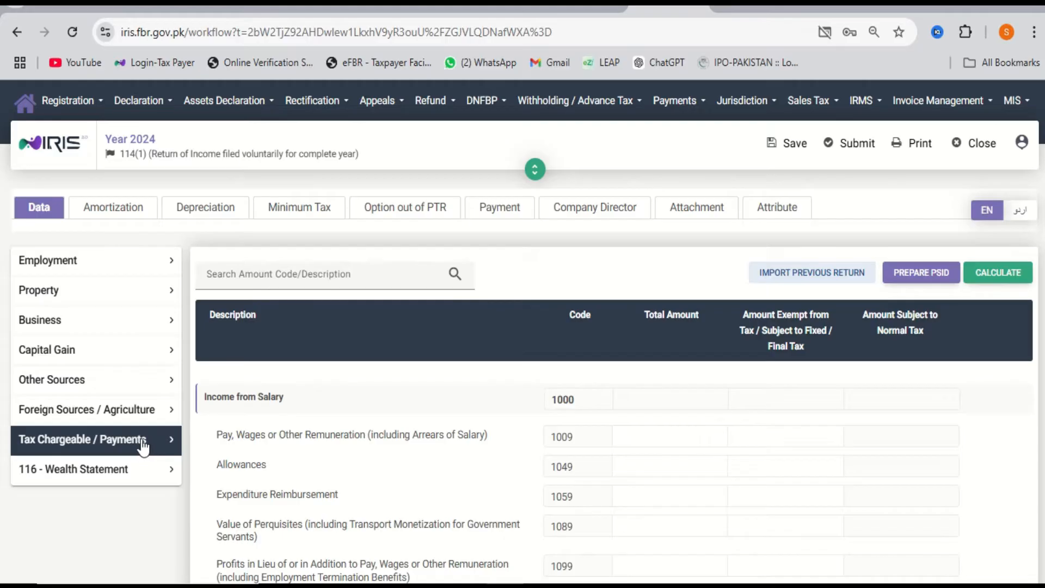
pyautogui.click(74, 326)
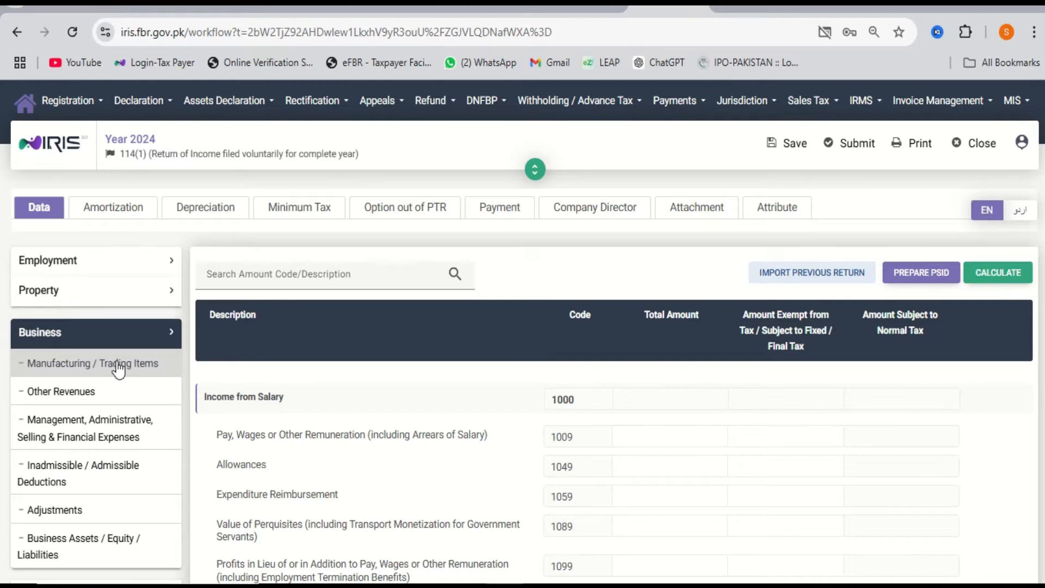
pyautogui.scroll(-2, 109, 396)
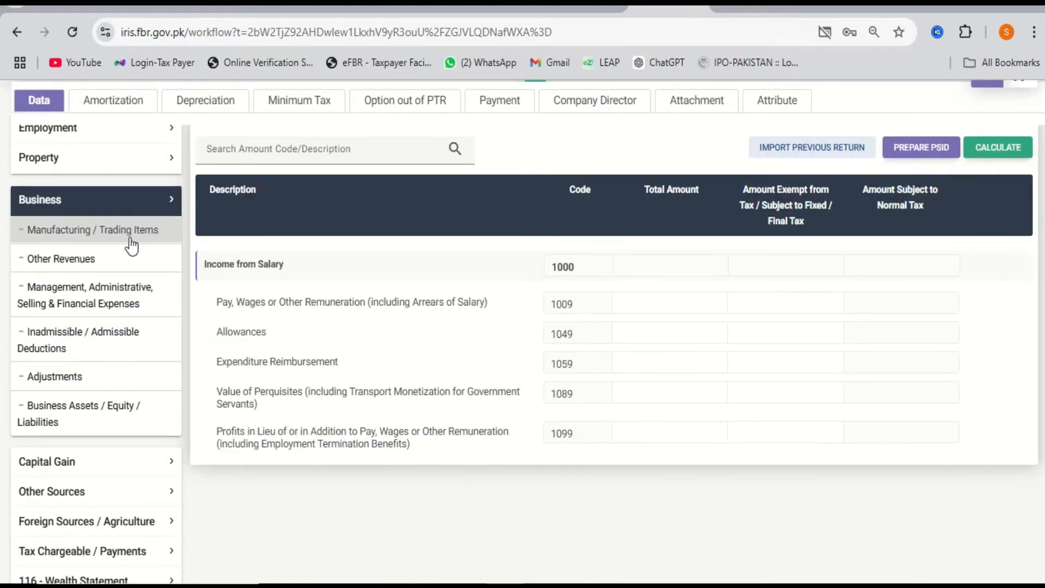
pyautogui.click(136, 233)
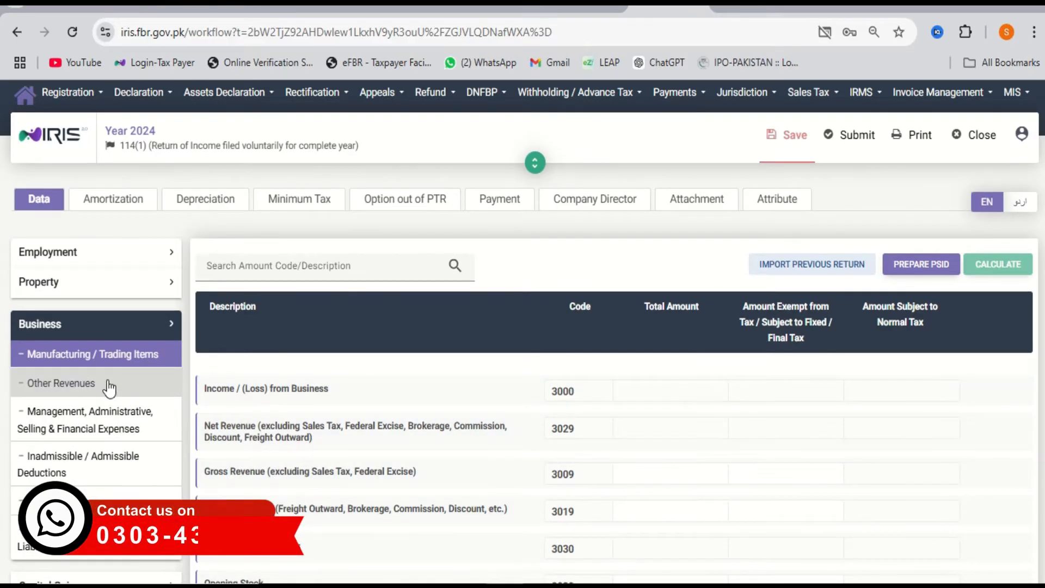
# Look through the Other Revenues schedule, including the technical services fee field.
pyautogui.click(107, 389)
pyautogui.scroll(-2, 533, 428)
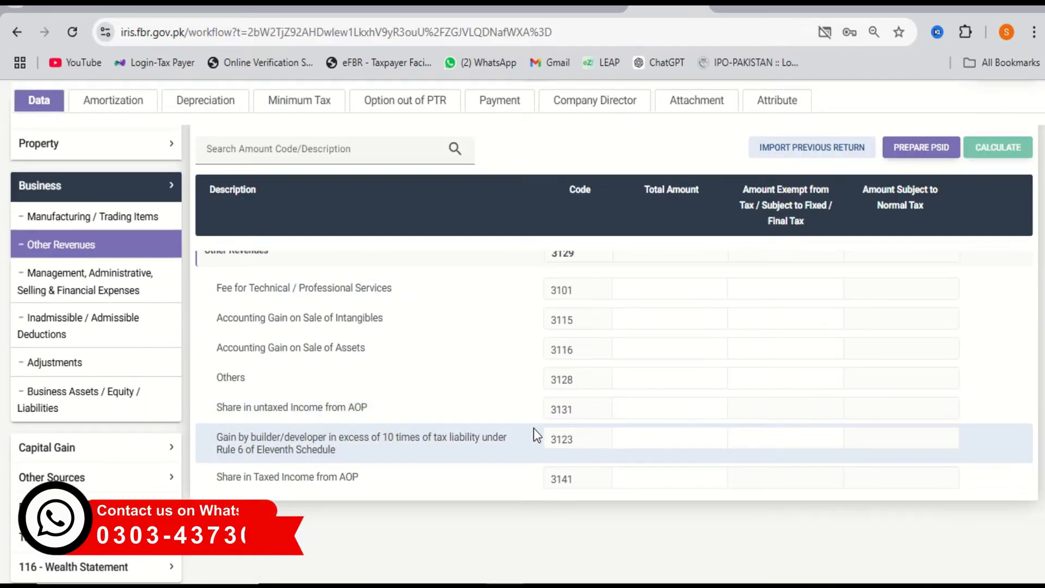
pyautogui.scroll(3, 533, 428)
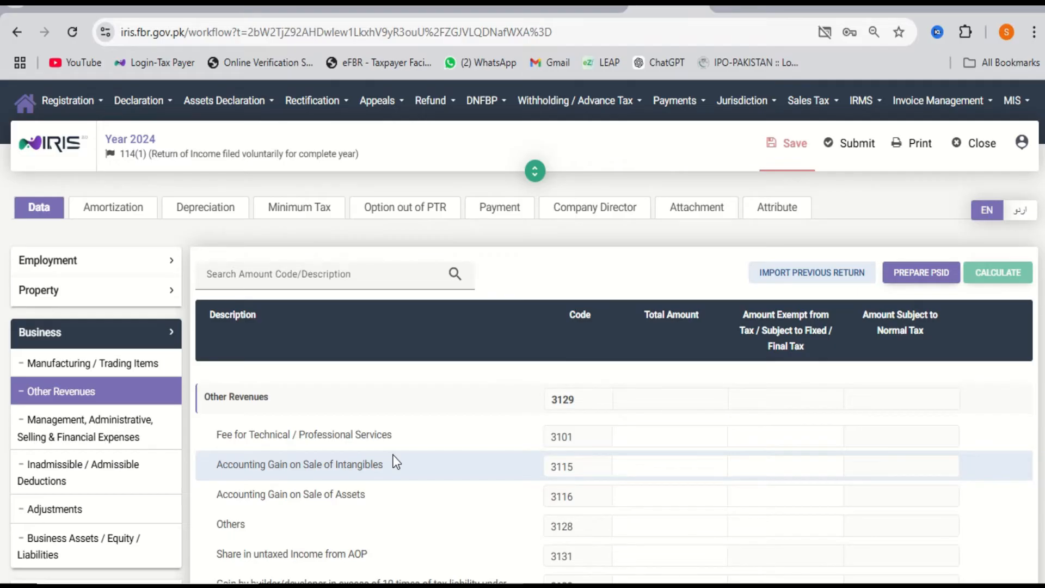
pyautogui.scroll(-1, 403, 460)
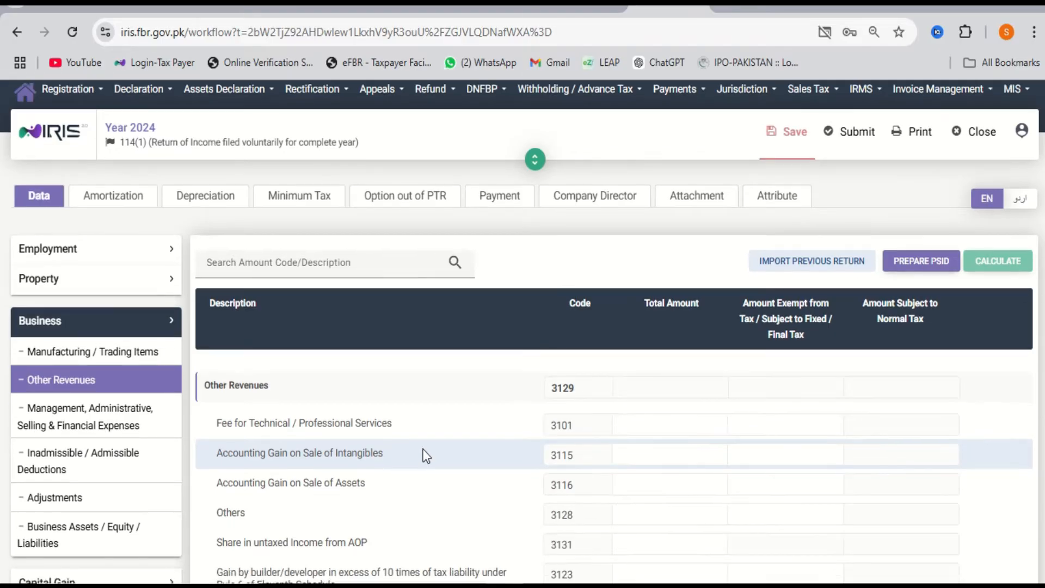
pyautogui.click(674, 431)
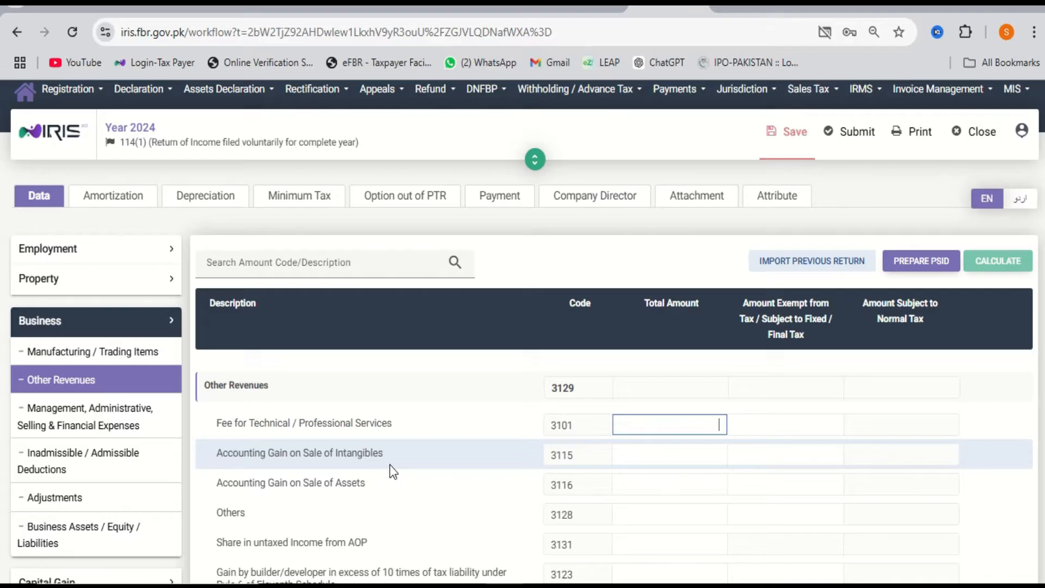
pyautogui.scroll(-1, 390, 465)
pyautogui.scroll(-2, 389, 465)
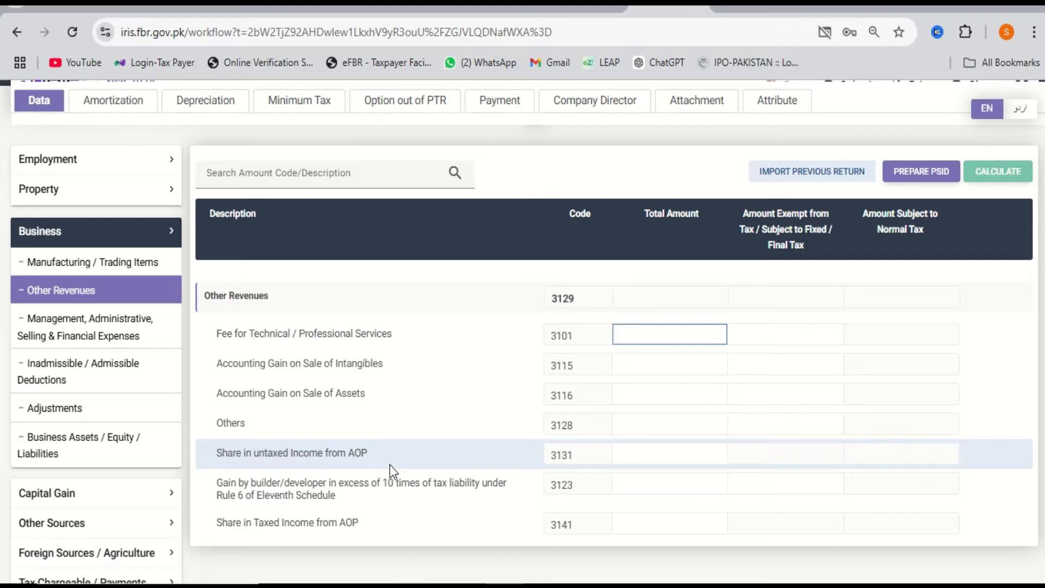
pyautogui.scroll(1, 390, 465)
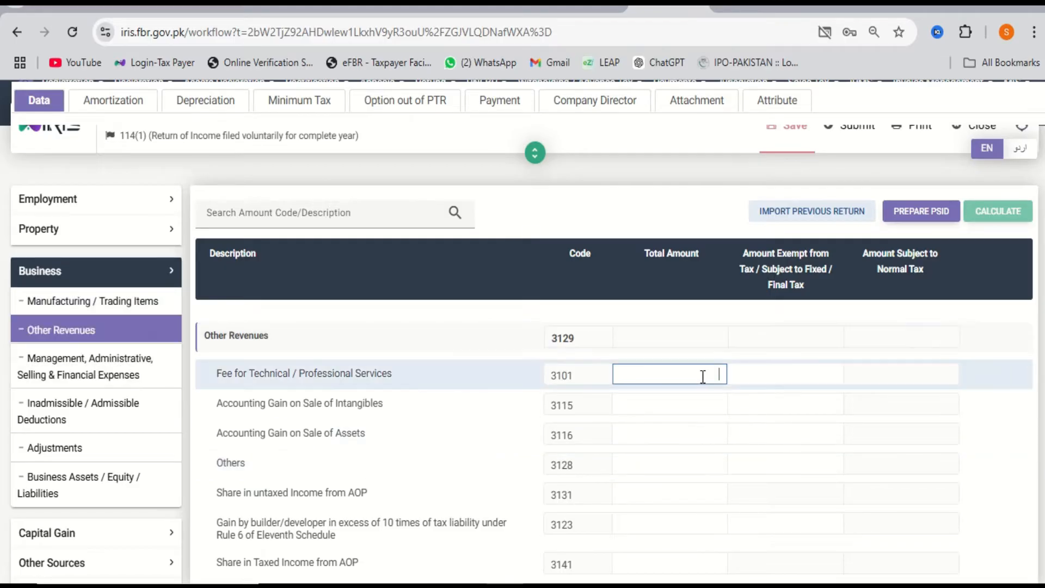
# Review the management and administrative expenses schedule, then return to the Manufacturing / Trading Items rows.
pyautogui.click(122, 369)
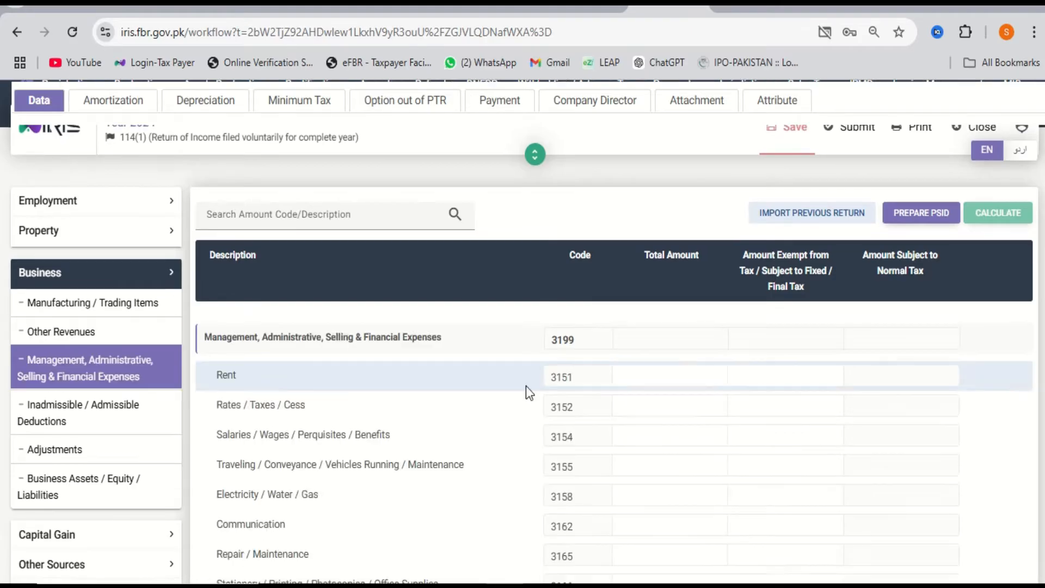
pyautogui.scroll(-1, 674, 441)
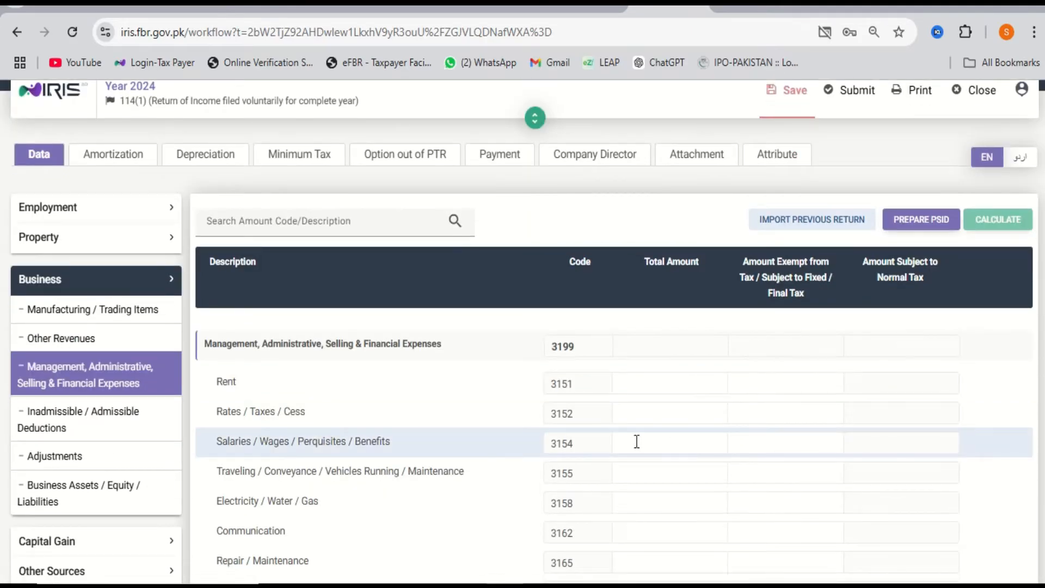
pyautogui.scroll(-3, 637, 442)
pyautogui.scroll(4, 637, 441)
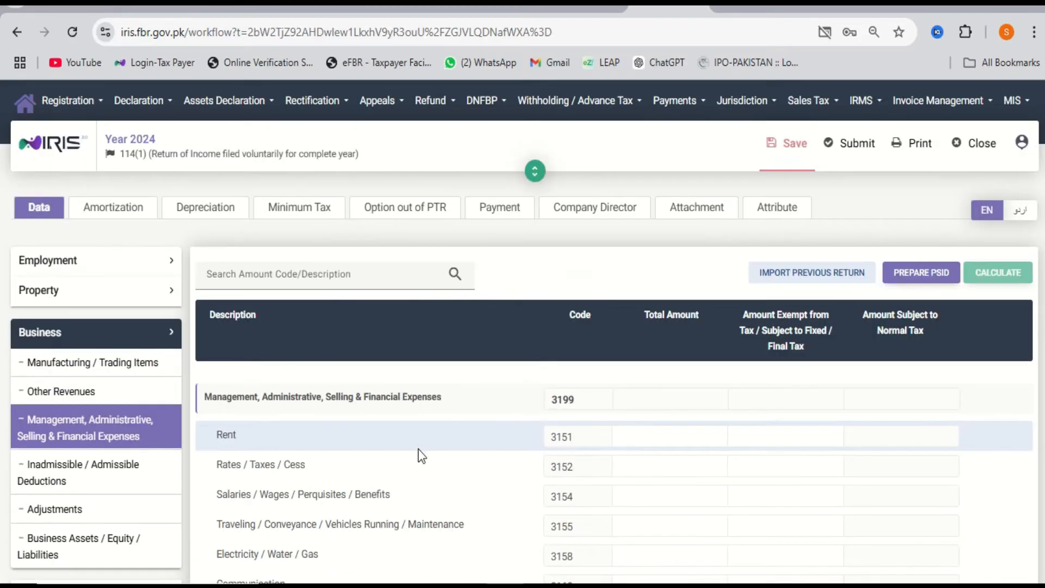
pyautogui.scroll(-2, 419, 448)
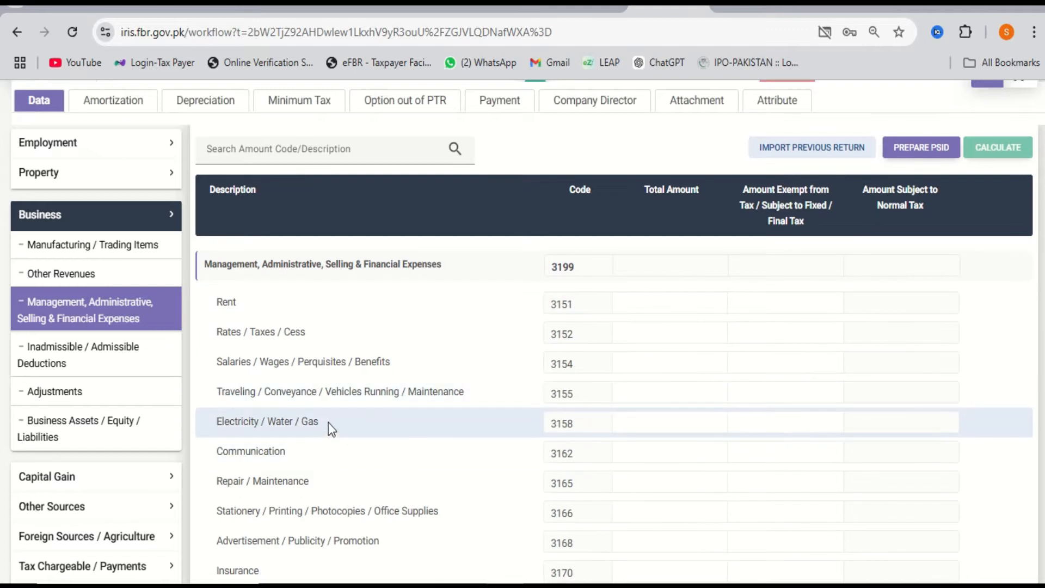
pyautogui.scroll(-2, 328, 423)
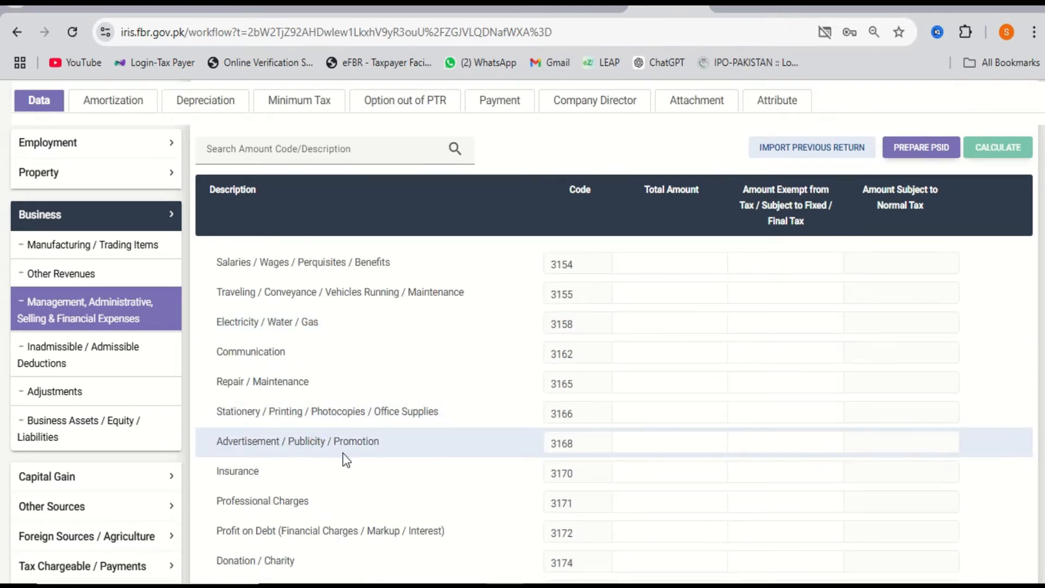
pyautogui.scroll(-1, 345, 460)
pyautogui.scroll(-1, 345, 457)
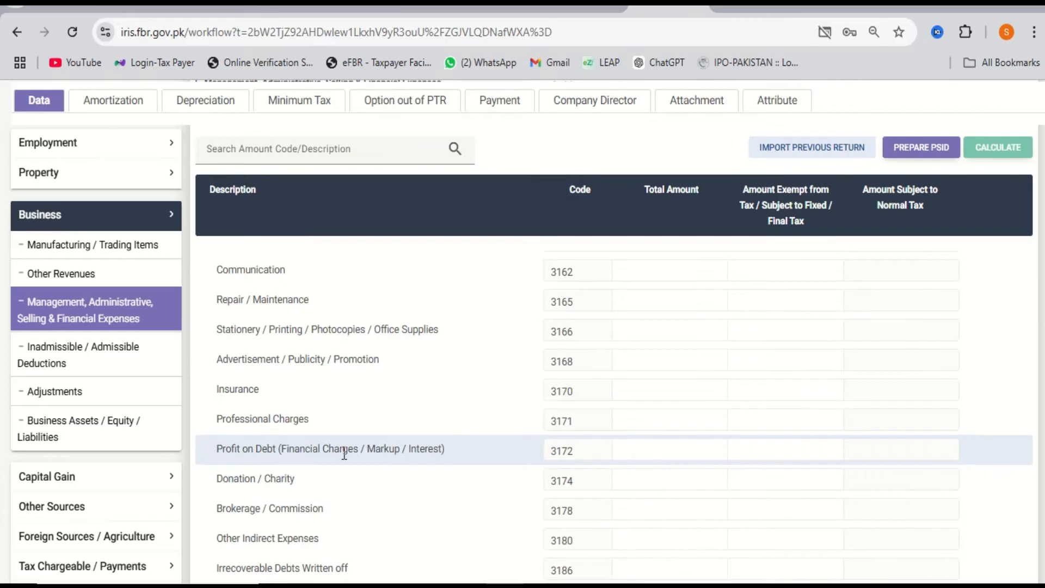
pyautogui.scroll(1, 344, 455)
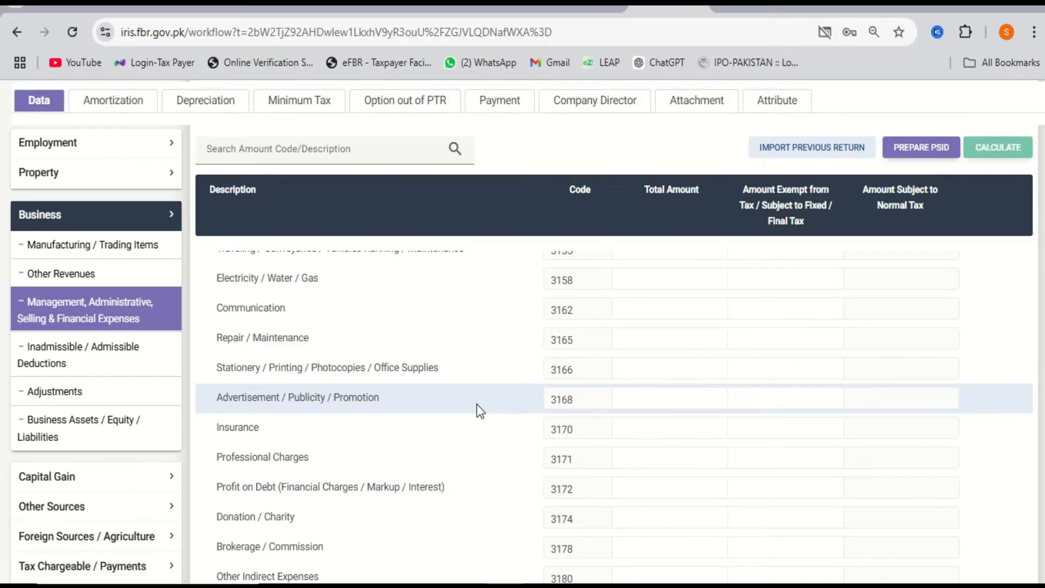
pyautogui.scroll(6, 477, 411)
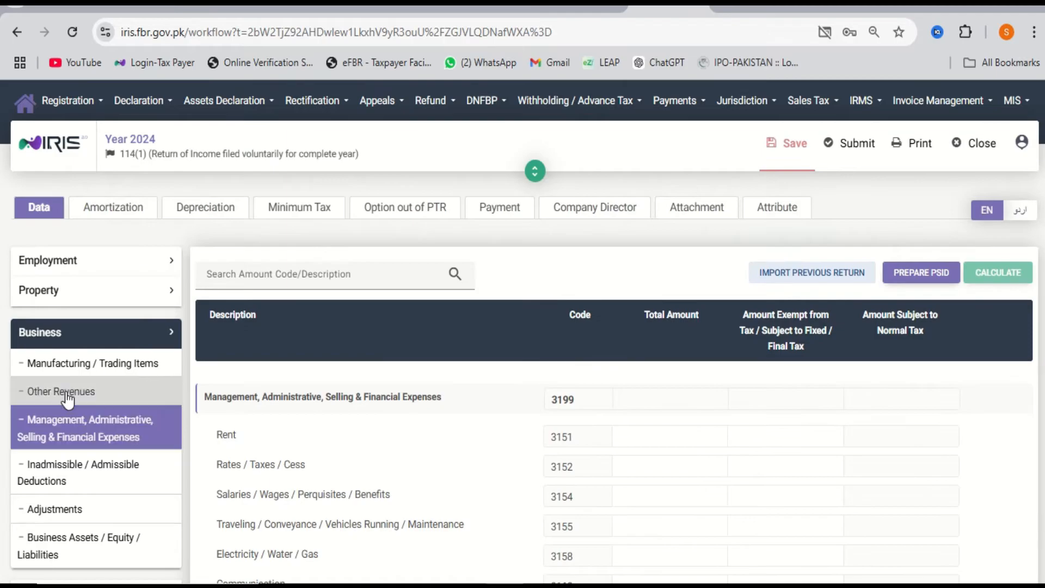
pyautogui.click(105, 368)
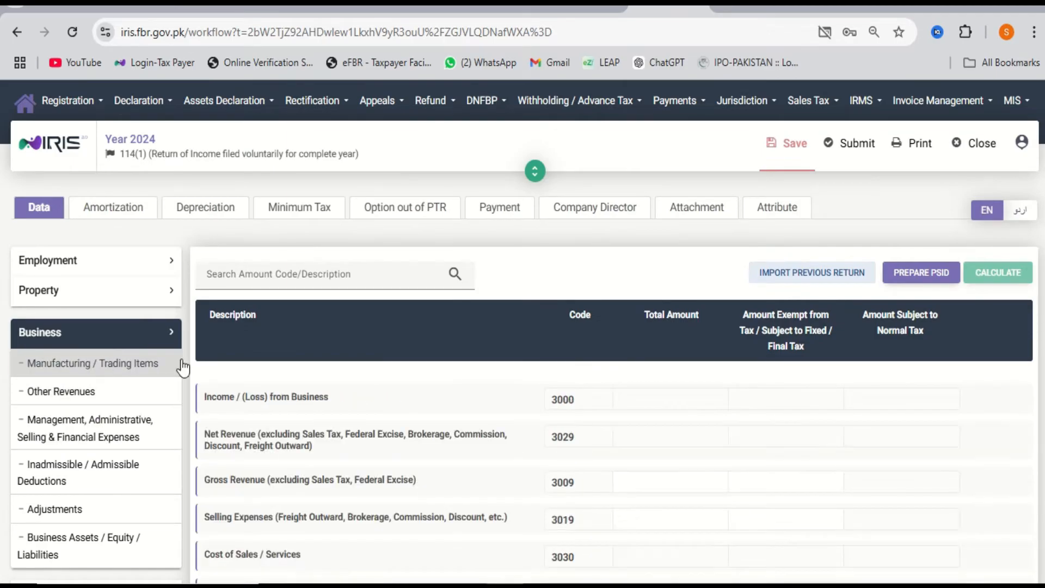
pyautogui.scroll(-1, 729, 427)
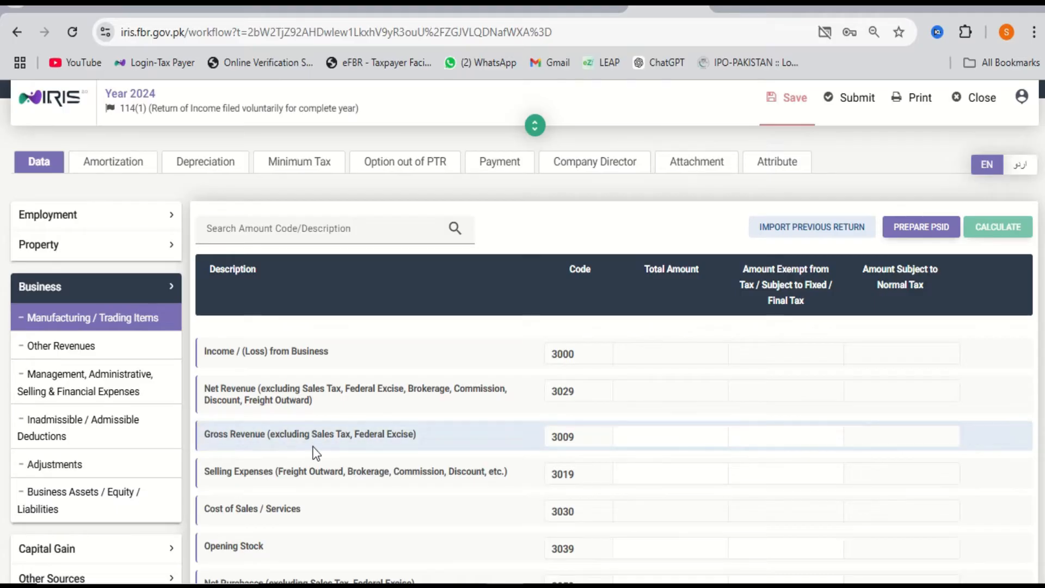
# Enter Gross Revenue 2,676,450, recalculate, and set Opening Stock to 0.
pyautogui.click(660, 439)
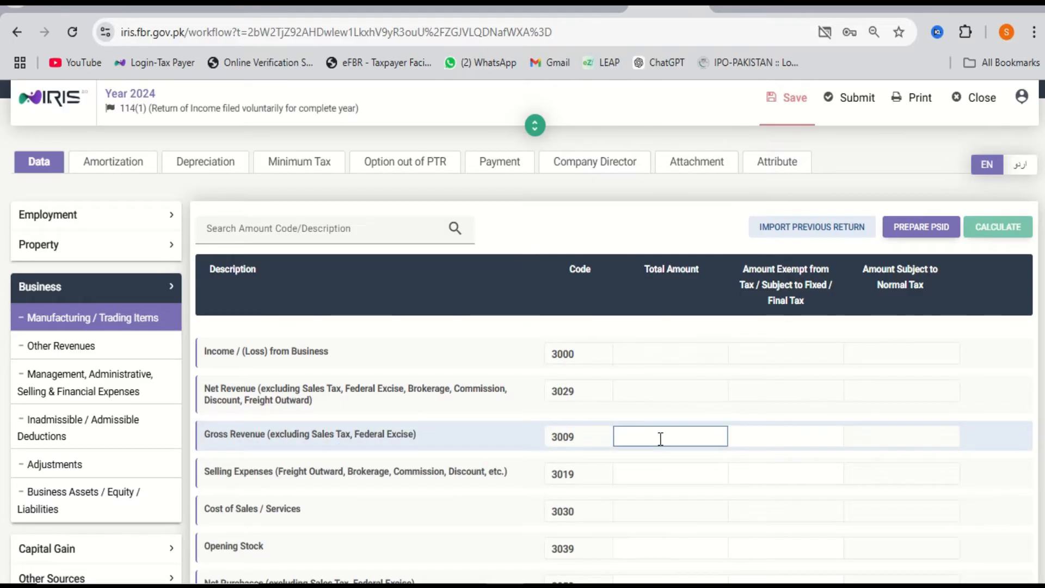
pyautogui.write('2676450')
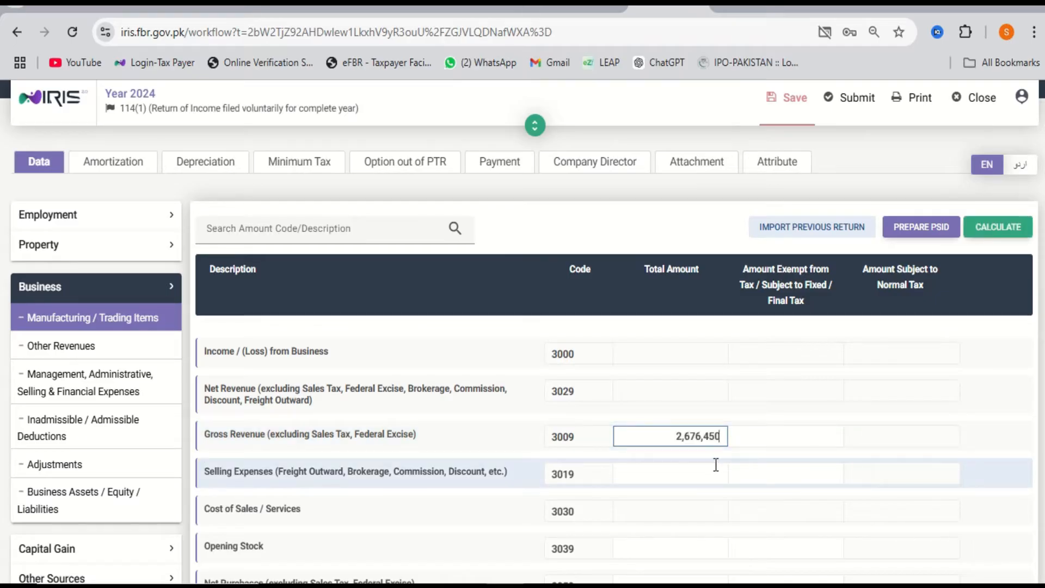
pyautogui.click(1005, 241)
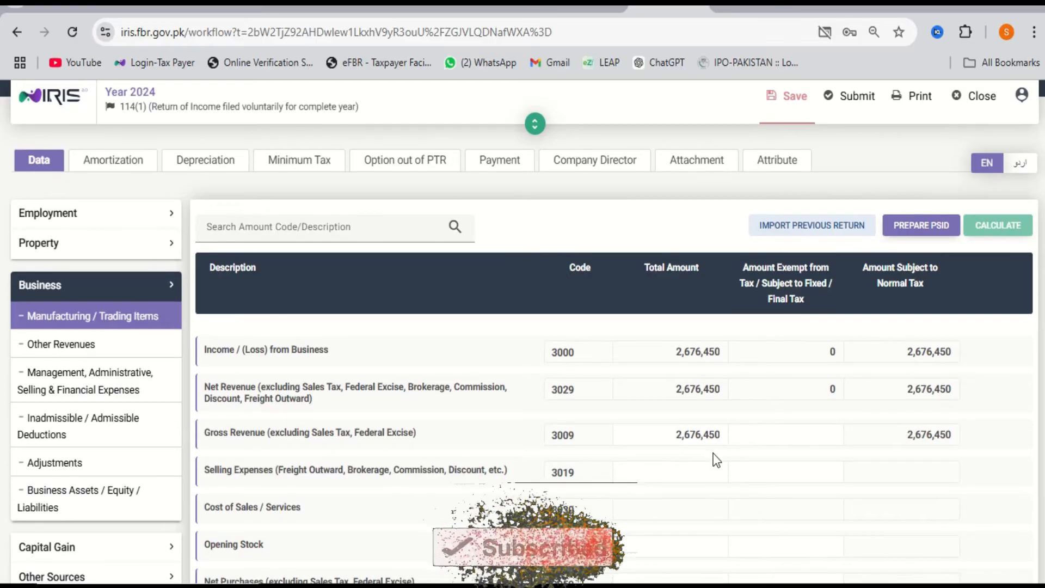
pyautogui.scroll(-1, 708, 457)
pyautogui.click(649, 466)
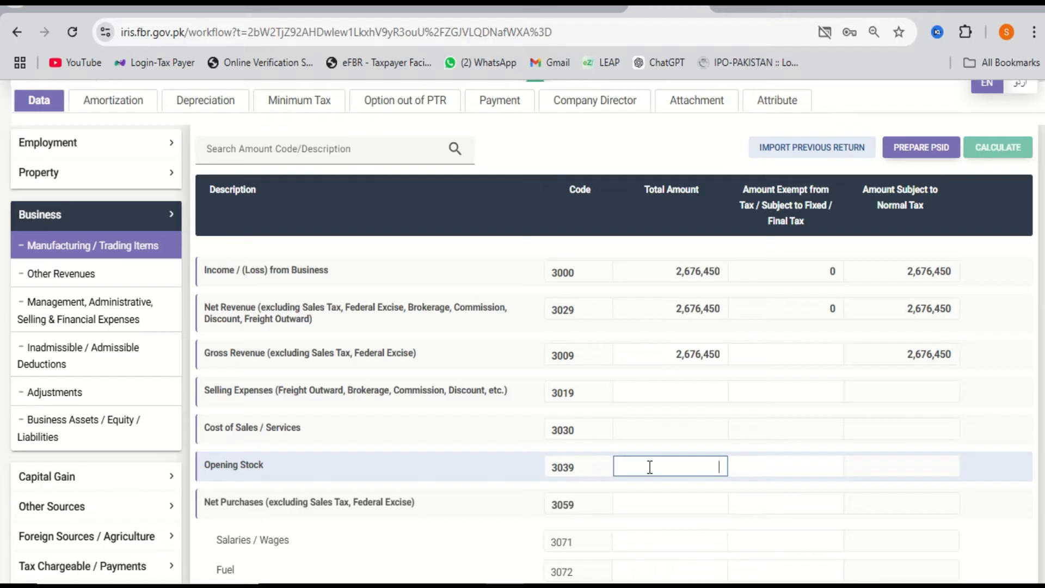
pyautogui.write('0')
pyautogui.scroll(-1, 665, 515)
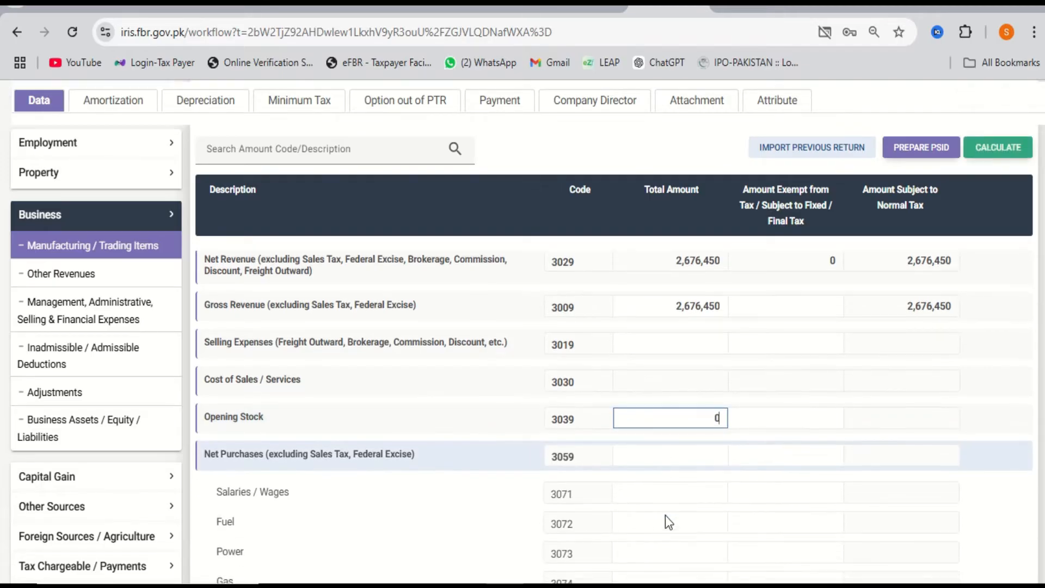
# Fill in Net Purchases 1,733,200, the direct expenses and Closing Stock 156,540, then recalculate.
pyautogui.click(669, 454)
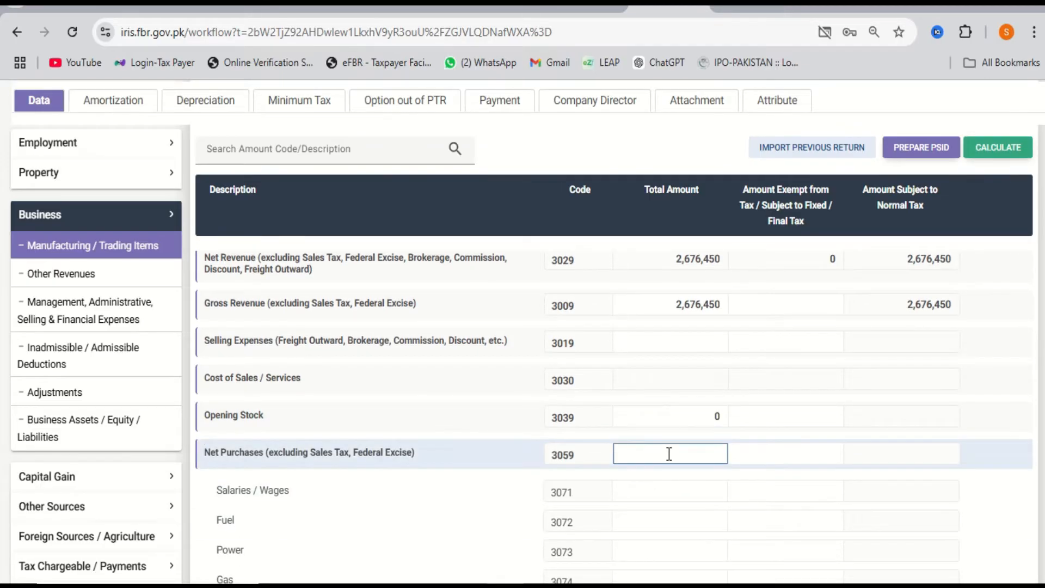
pyautogui.hotkey('alt', 'Tab')
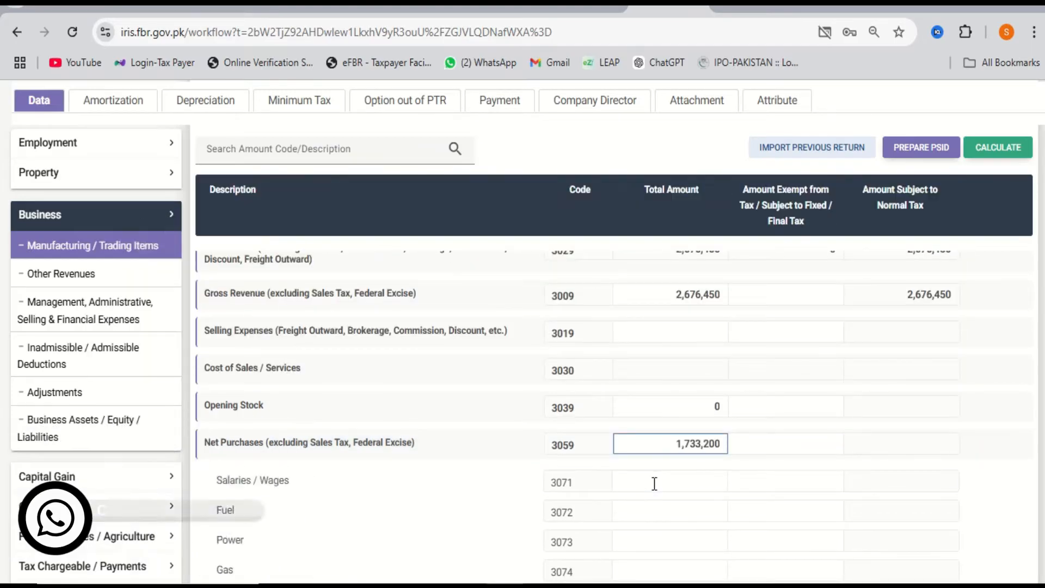
pyautogui.click(655, 484)
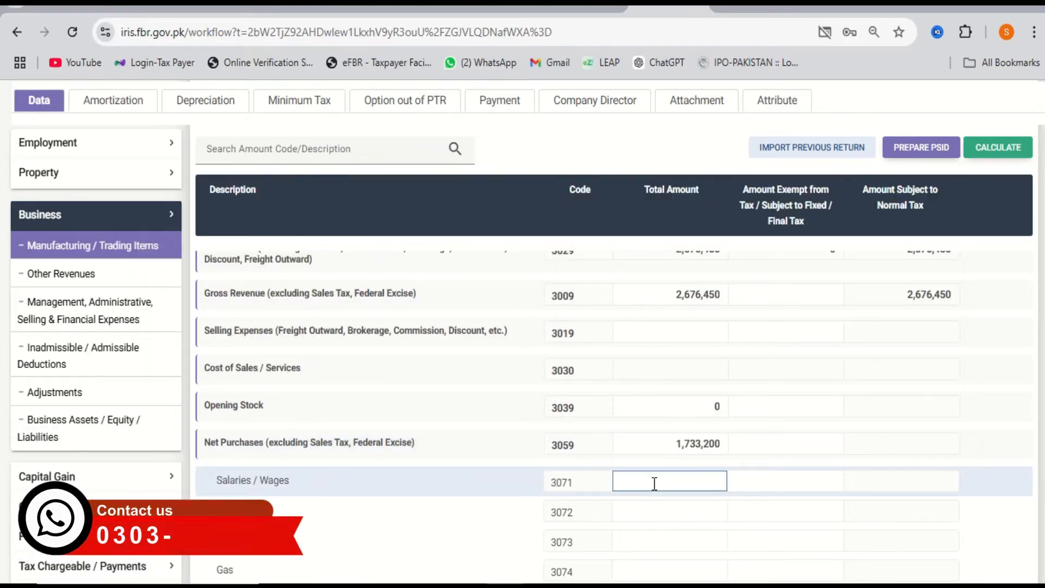
pyautogui.click(663, 510)
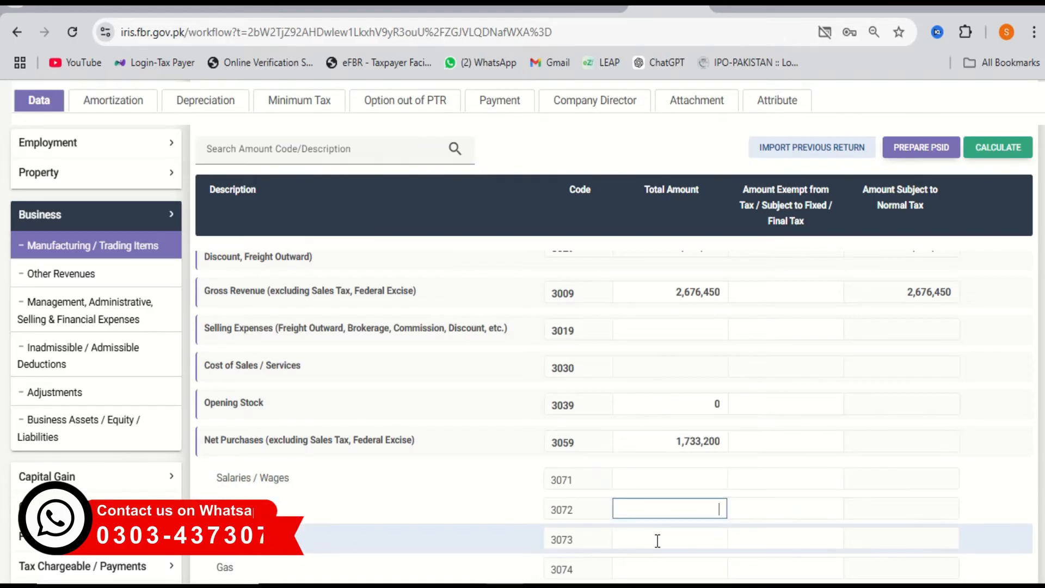
pyautogui.scroll(-1, 657, 541)
pyautogui.scroll(-1, 657, 542)
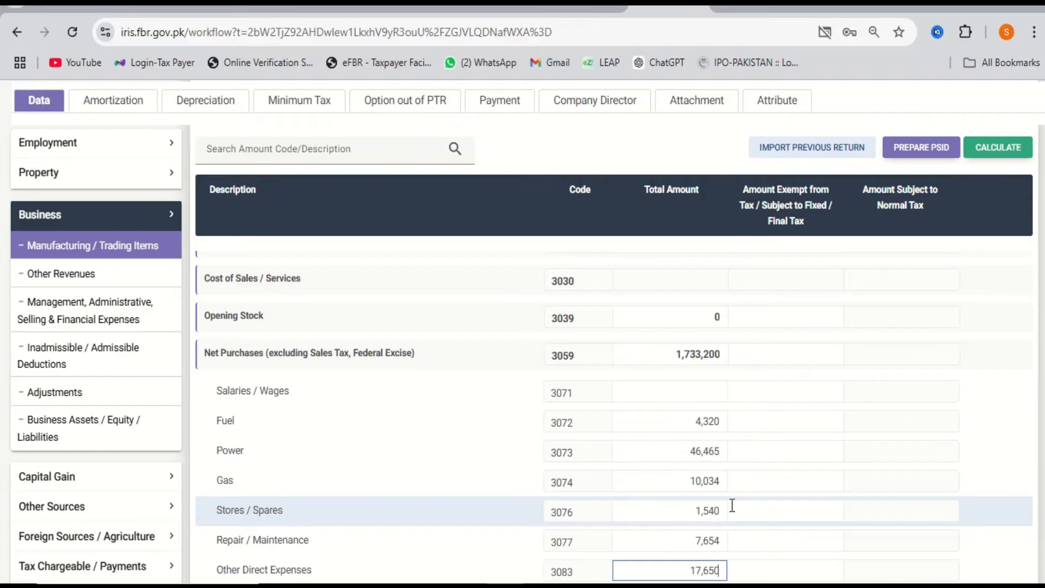
pyautogui.scroll(-1, 732, 505)
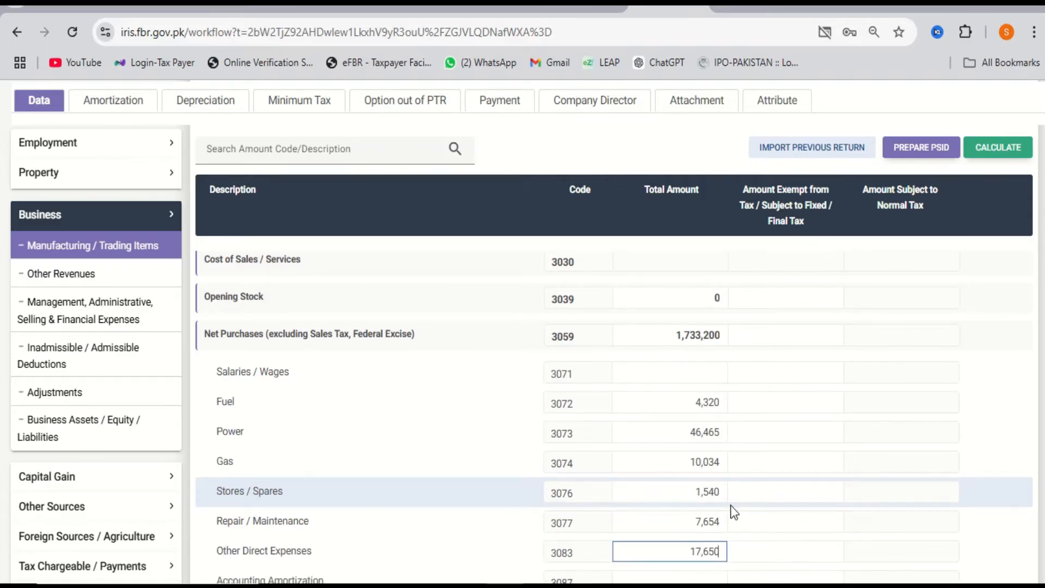
pyautogui.scroll(-3, 731, 505)
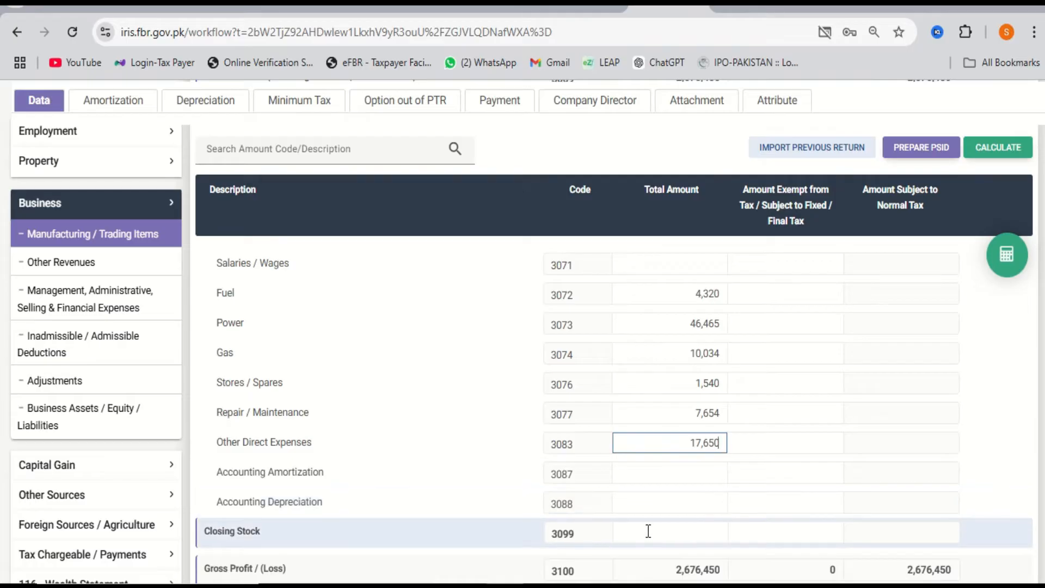
pyautogui.click(667, 531)
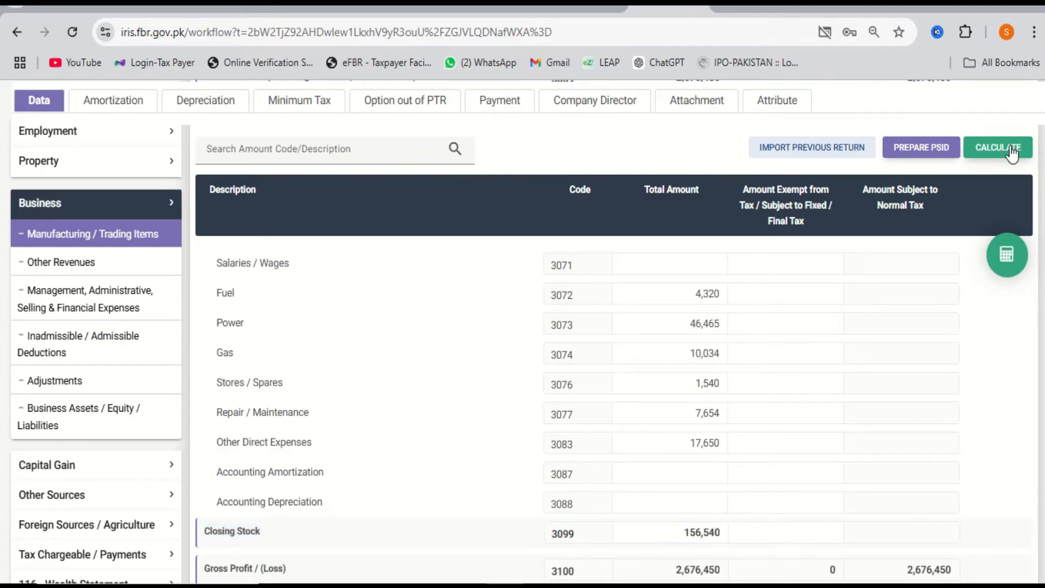
pyautogui.click(1010, 145)
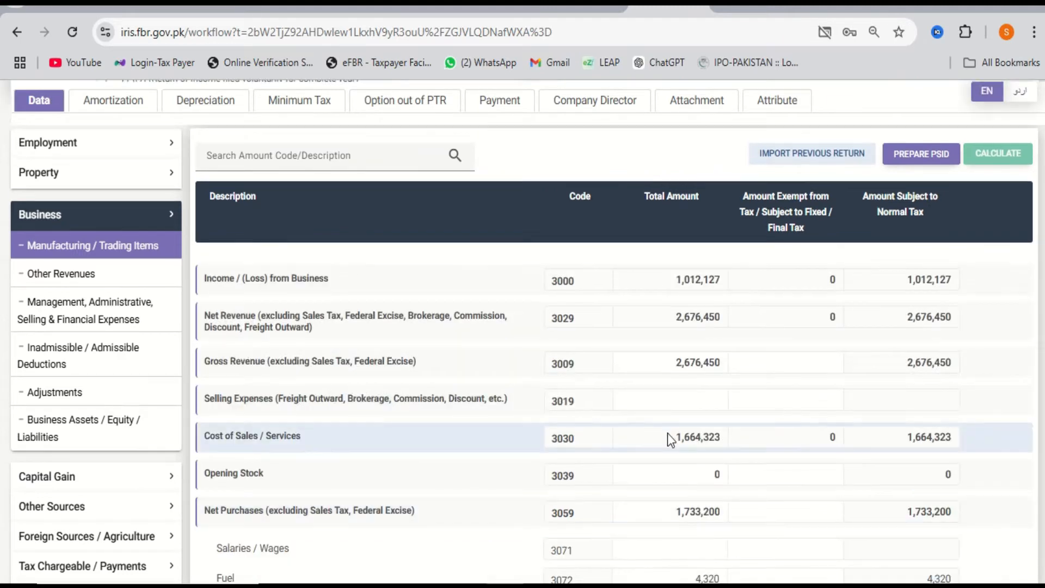
pyautogui.doubleClick(696, 367)
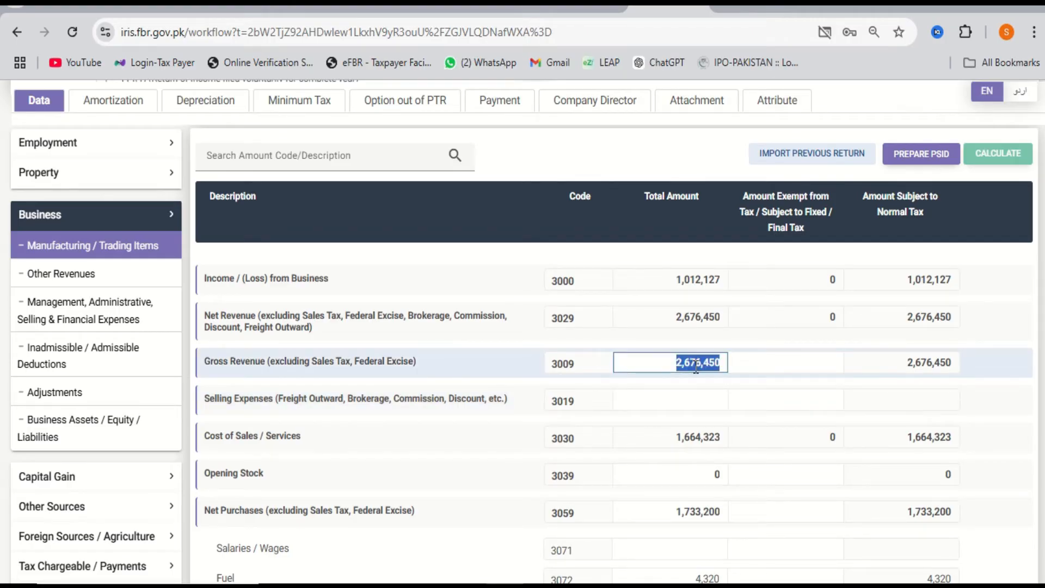
pyautogui.click(701, 309)
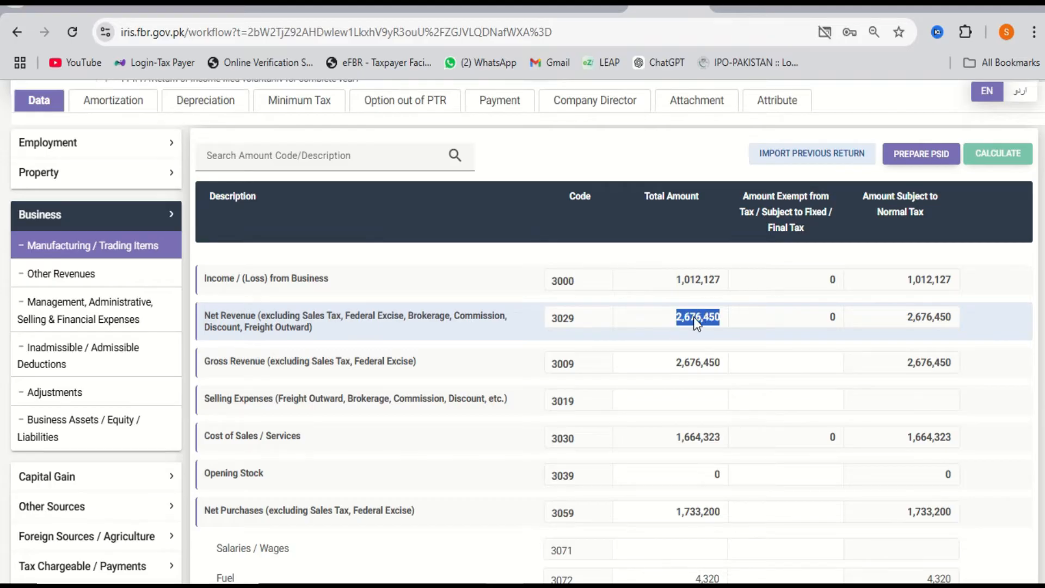
pyautogui.scroll(-1, 693, 317)
pyautogui.click(700, 437)
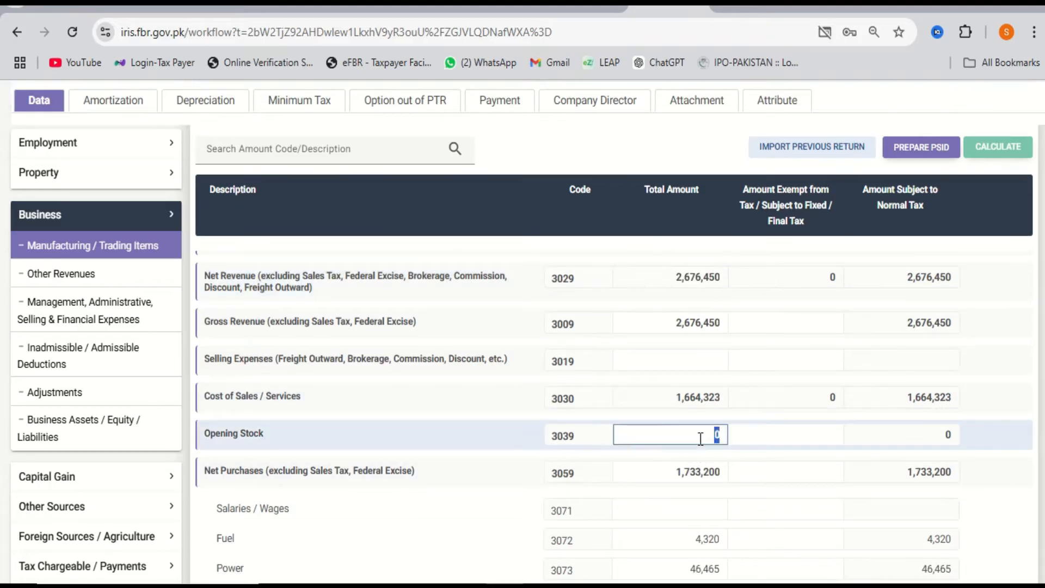
pyautogui.scroll(-1, 696, 437)
pyautogui.click(689, 409)
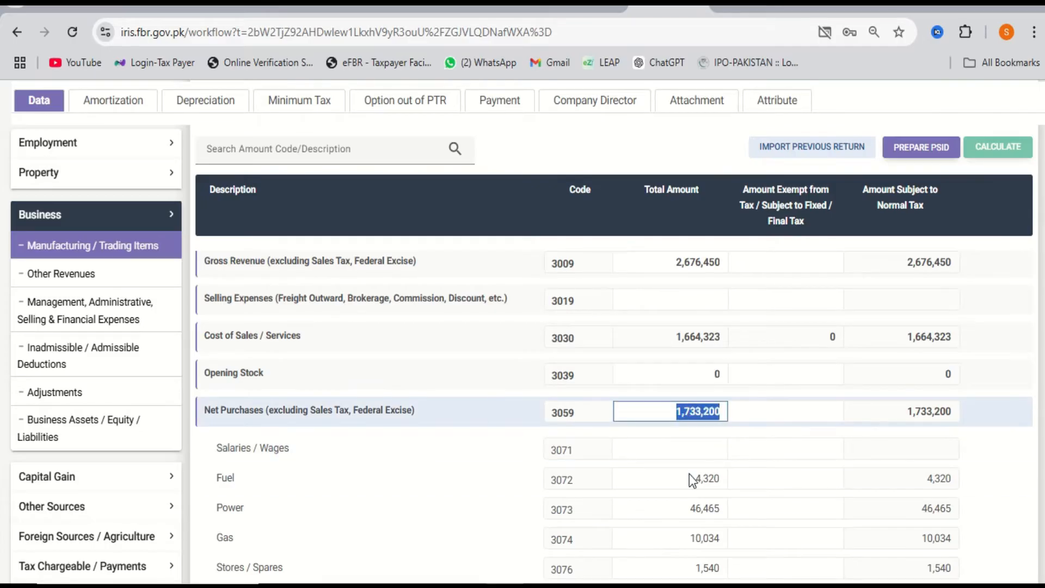
pyautogui.scroll(-3, 692, 492)
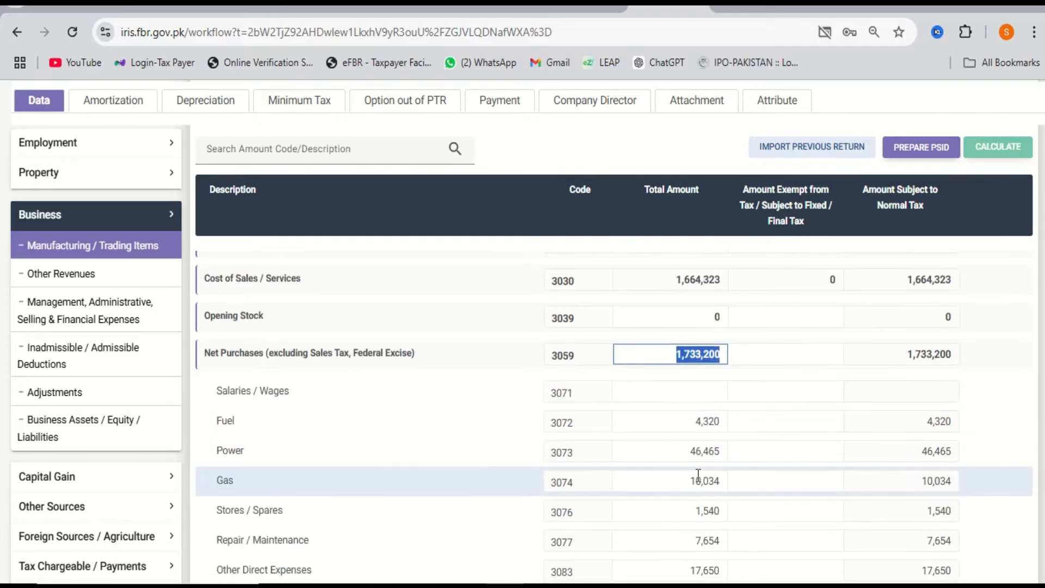
pyautogui.scroll(3, 708, 414)
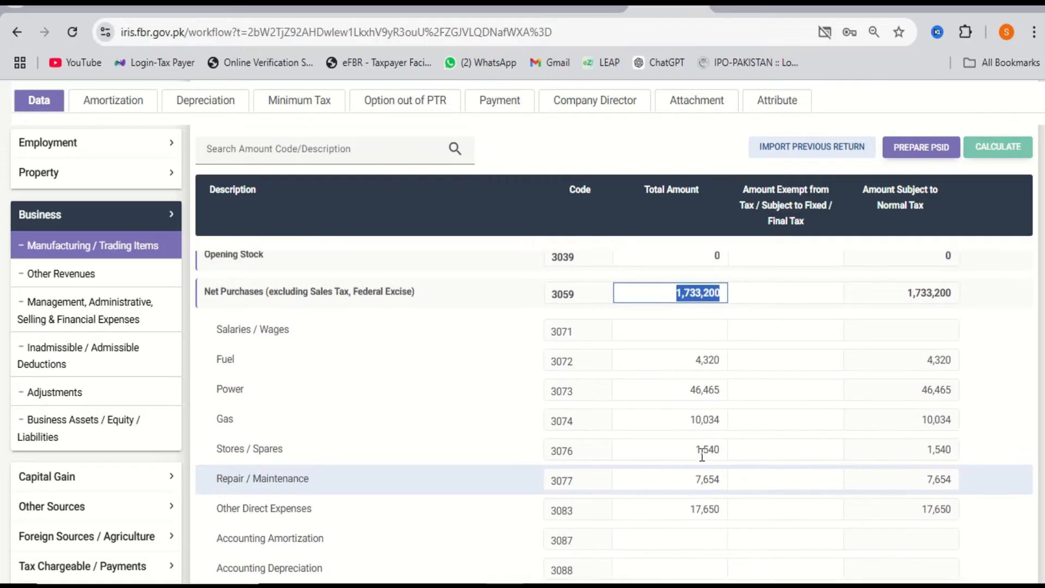
pyautogui.click(714, 357)
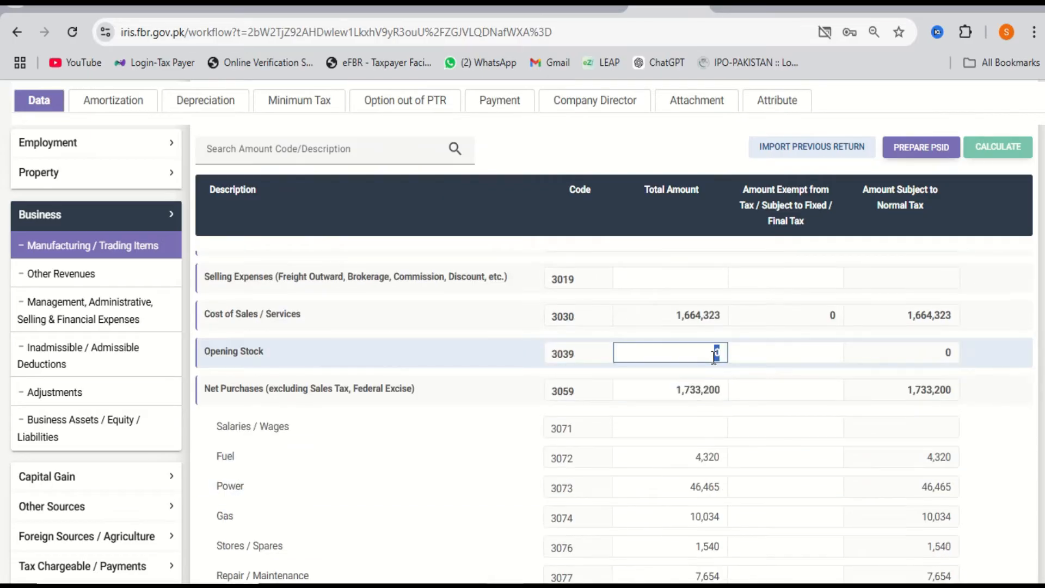
pyautogui.click(697, 378)
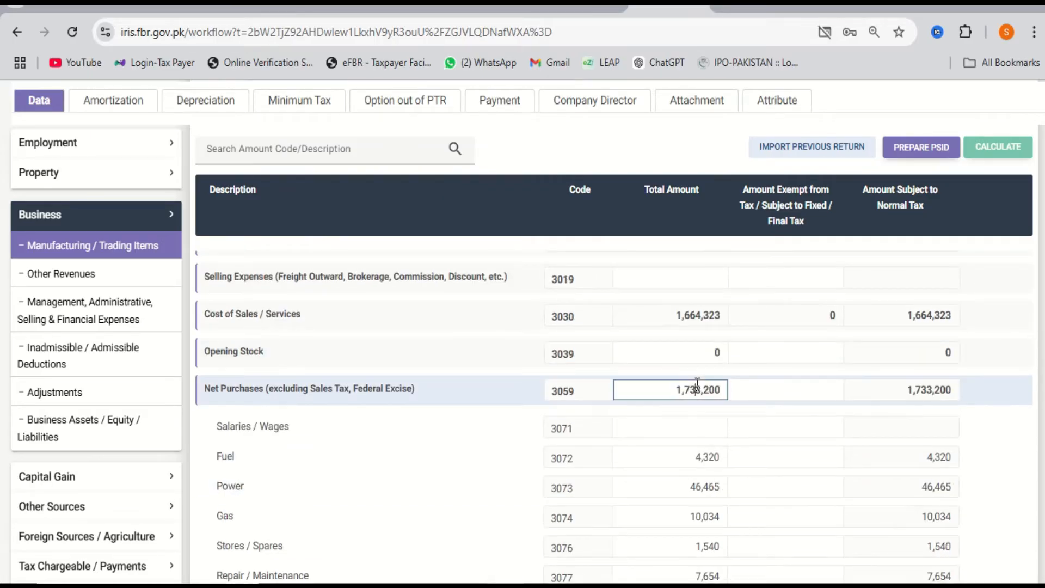
pyautogui.scroll(-3, 689, 539)
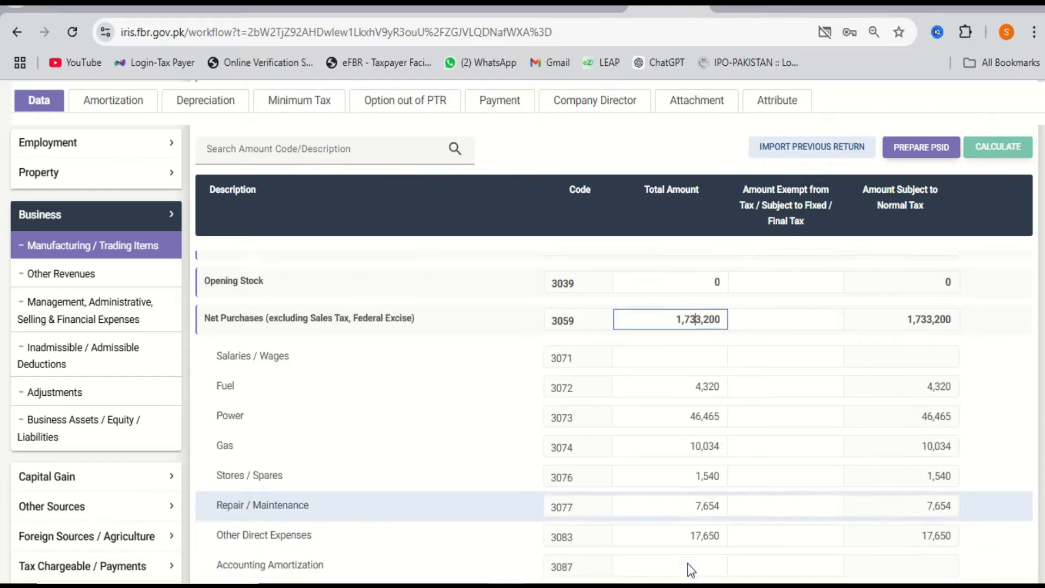
pyautogui.scroll(-1, 703, 442)
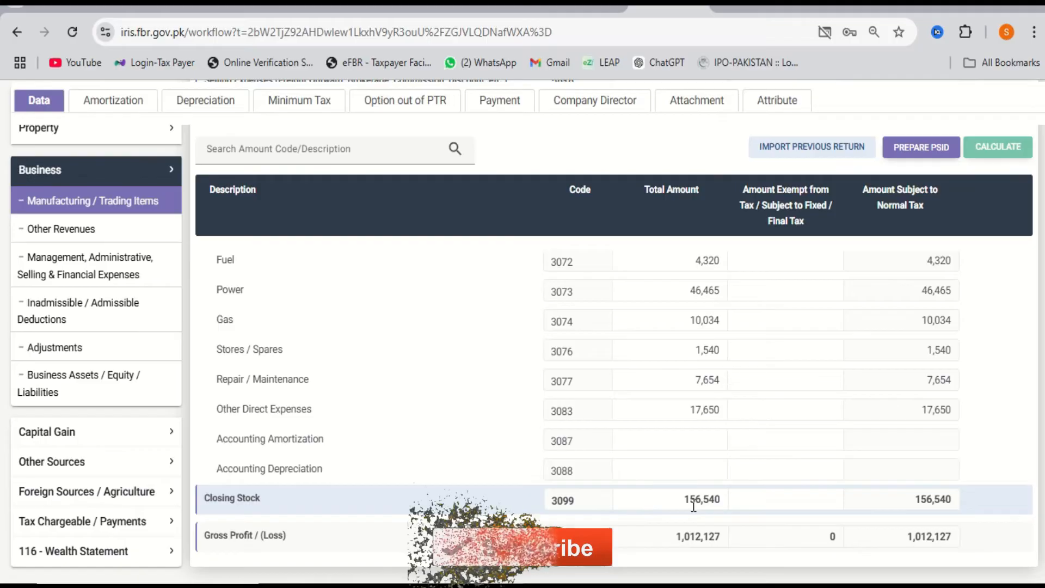
pyautogui.scroll(3, 694, 507)
pyautogui.scroll(1, 694, 506)
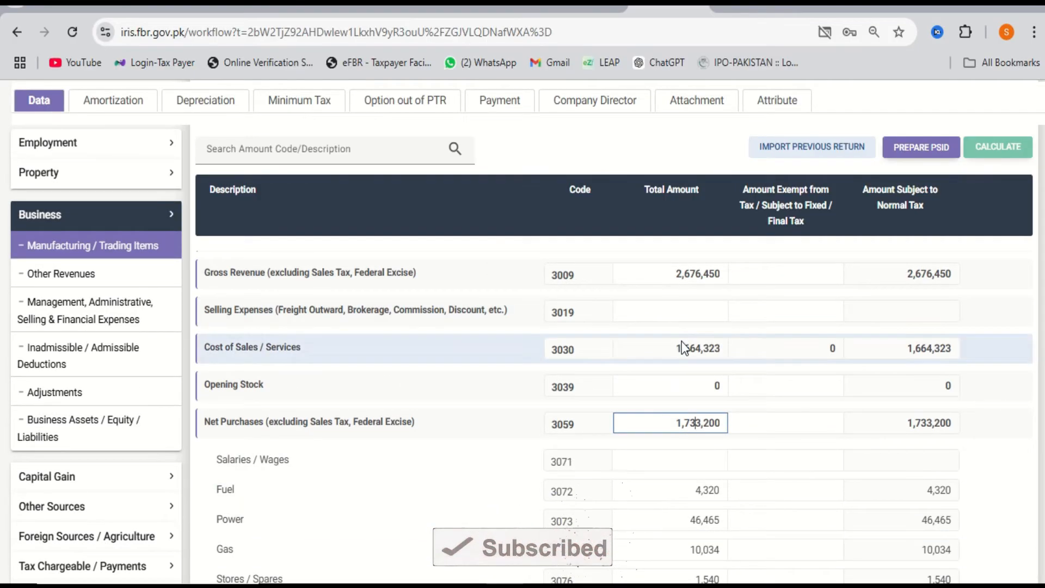
pyautogui.doubleClick(686, 347)
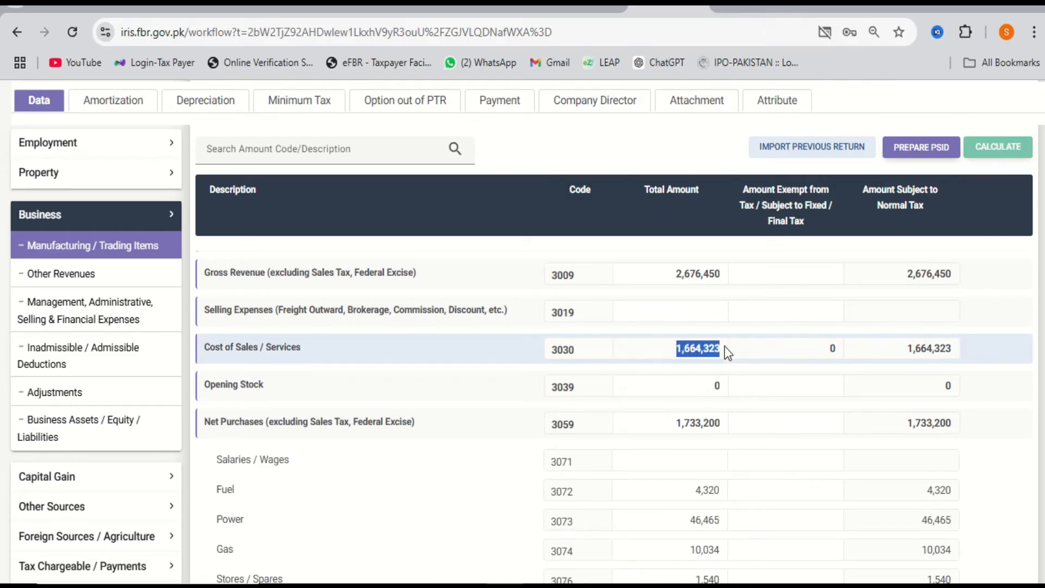
pyautogui.scroll(1, 719, 351)
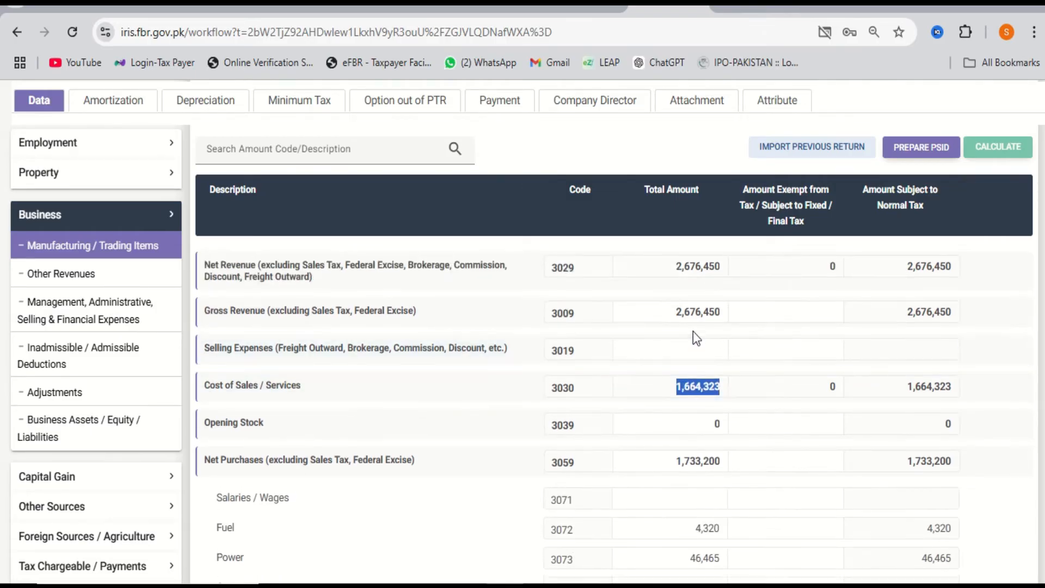
pyautogui.click(696, 330)
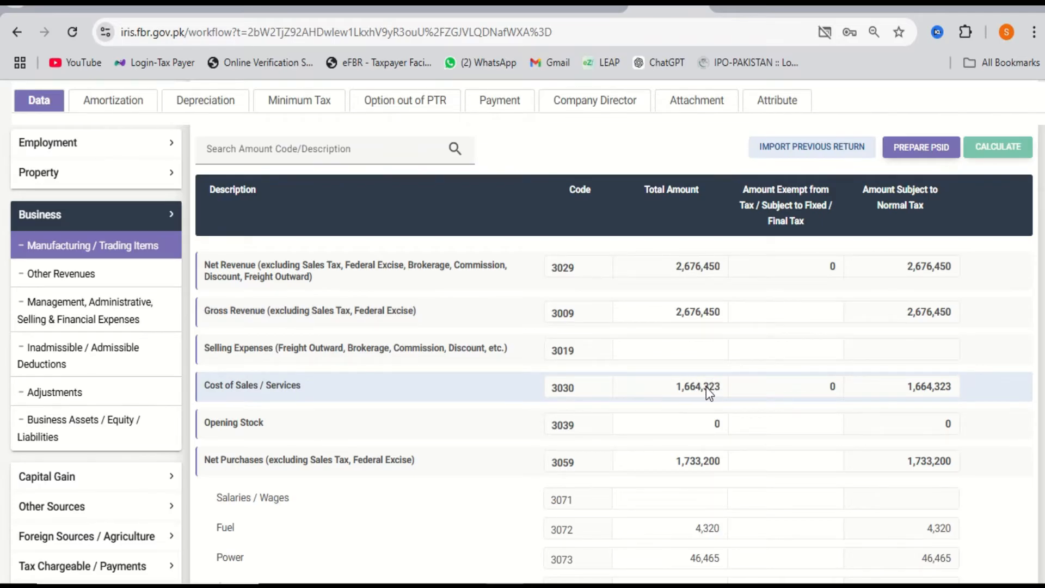
pyautogui.scroll(3, 706, 387)
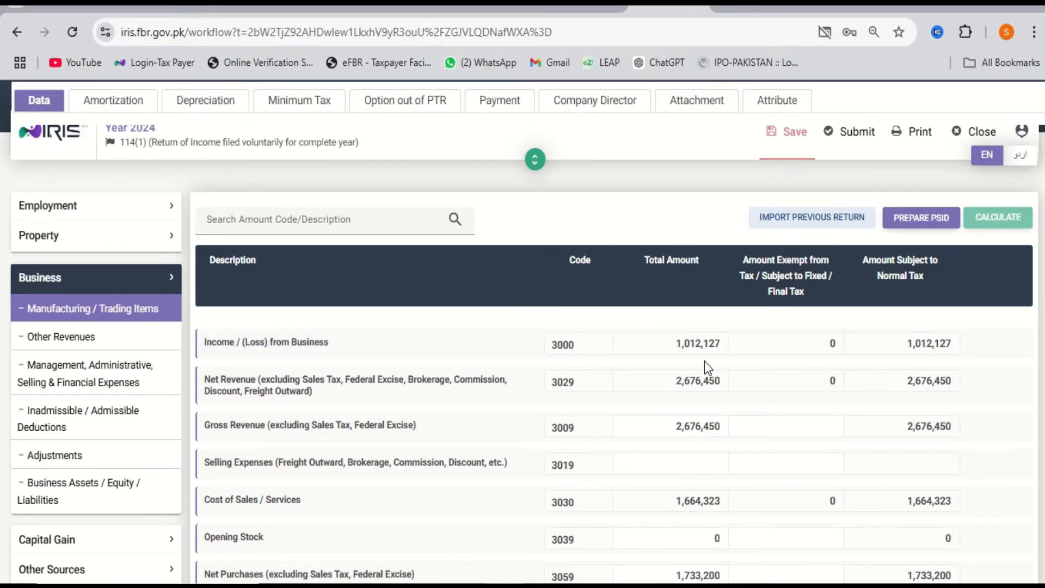
pyautogui.scroll(-10, 705, 361)
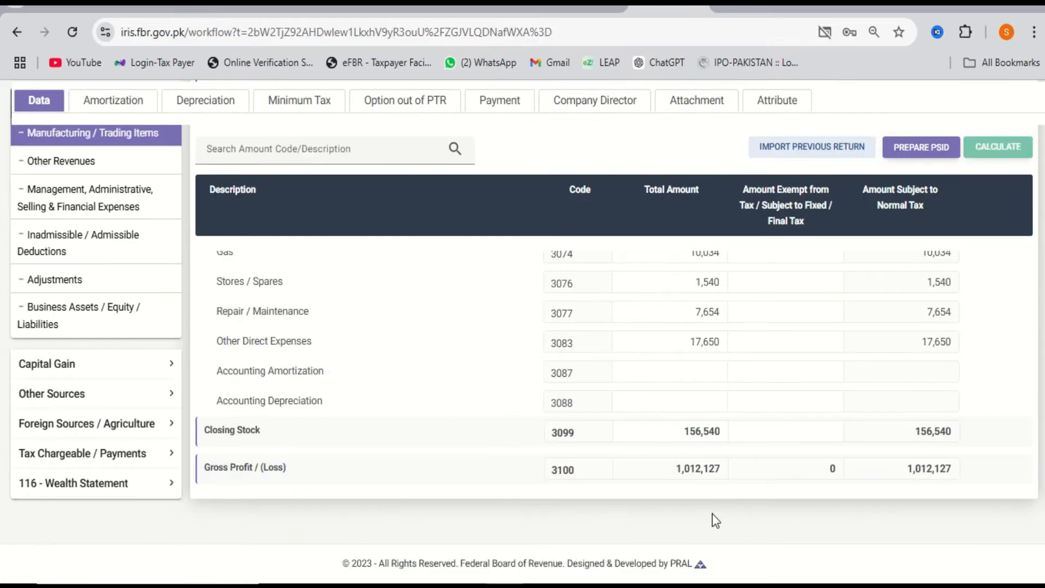
pyautogui.scroll(10, 692, 476)
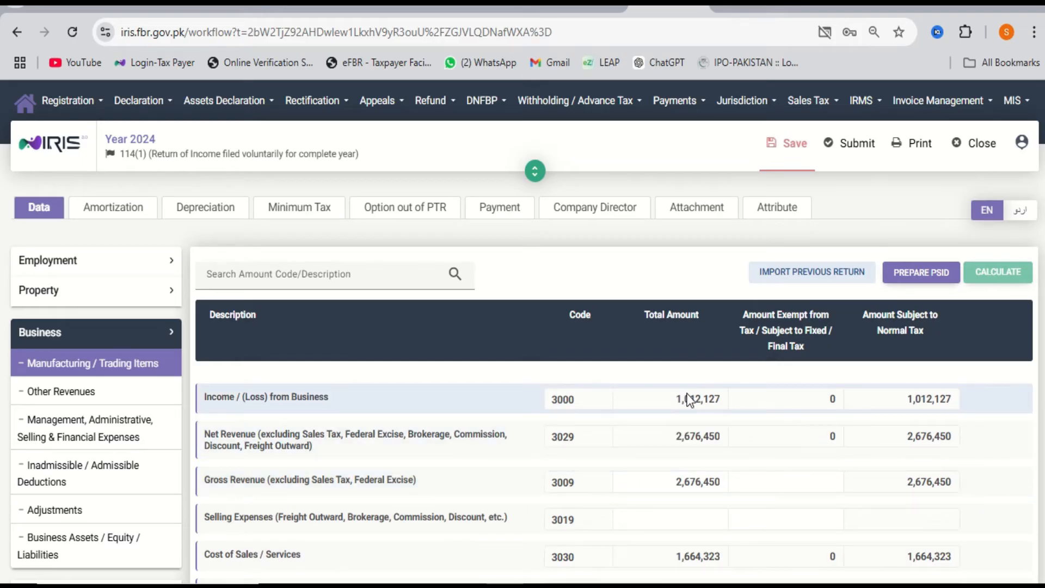
pyautogui.scroll(-10, 690, 400)
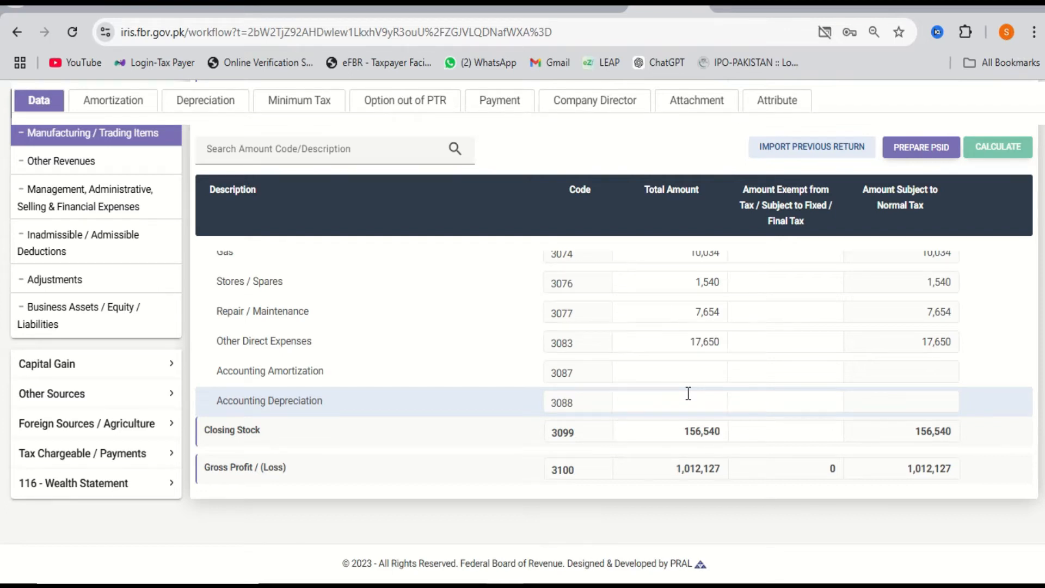
pyautogui.scroll(6, 688, 393)
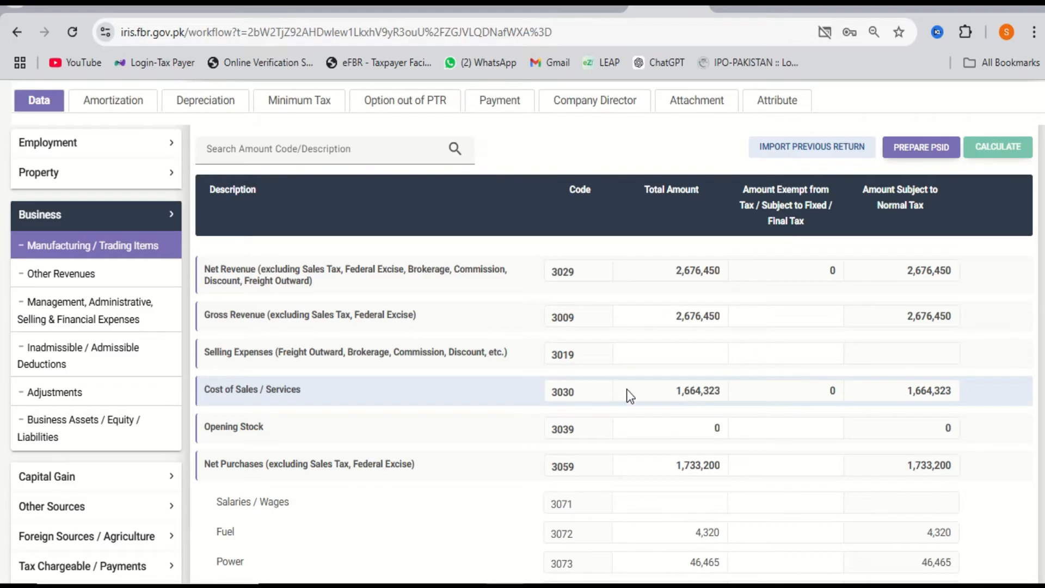
# Enter the expenses, including Rent 60,000, Salaries 240,000 and Professional Charges 10,000, and recalculate.
pyautogui.click(107, 324)
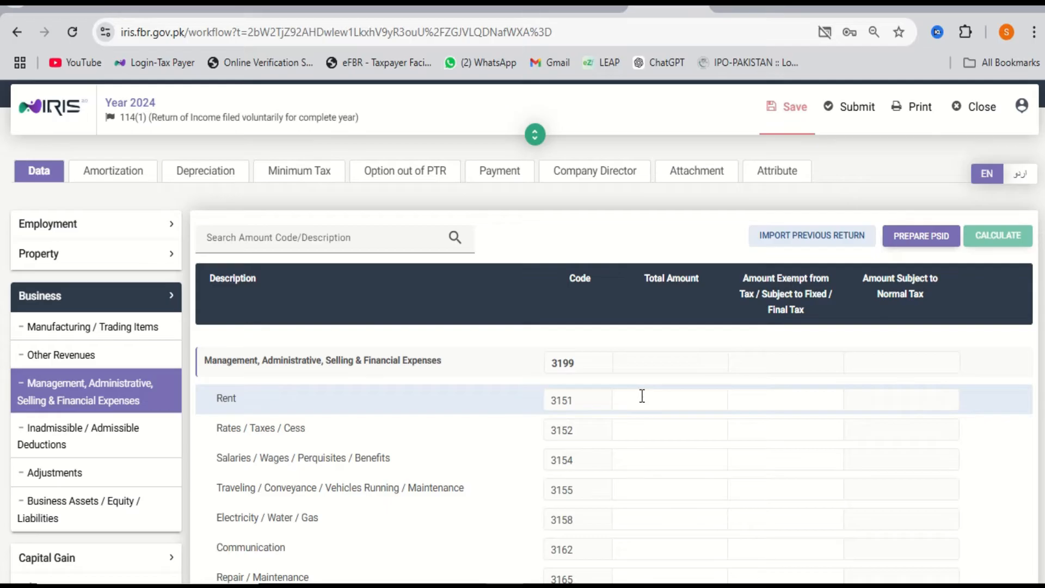
pyautogui.click(642, 396)
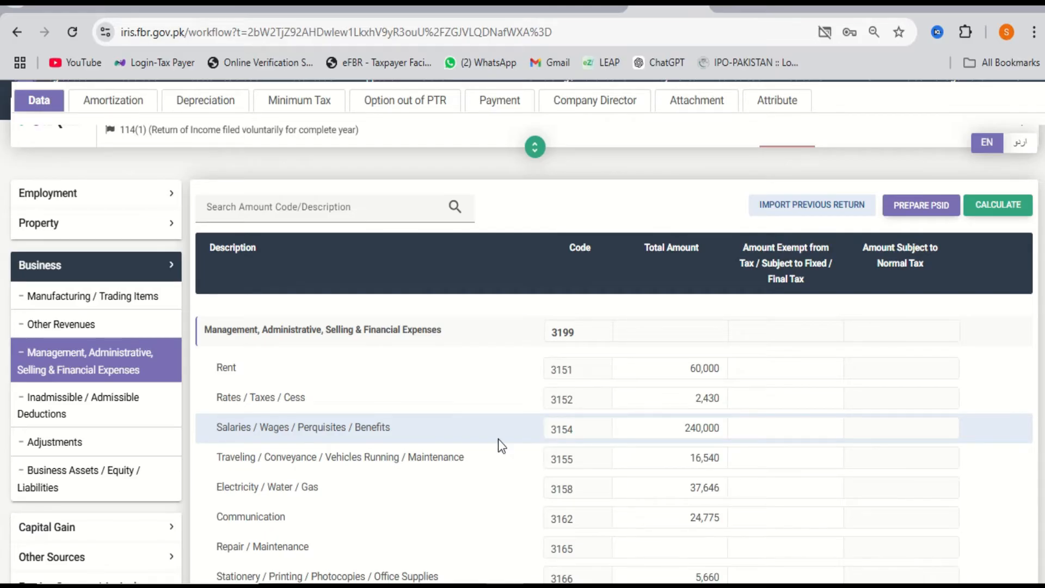
pyautogui.click(658, 459)
pyautogui.scroll(-1, 719, 479)
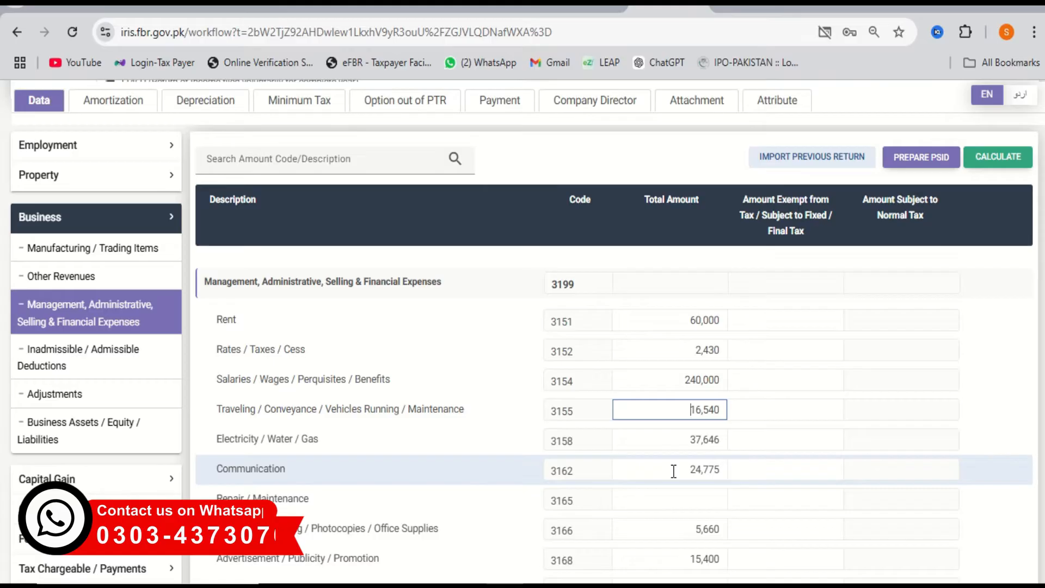
pyautogui.scroll(-1, 675, 463)
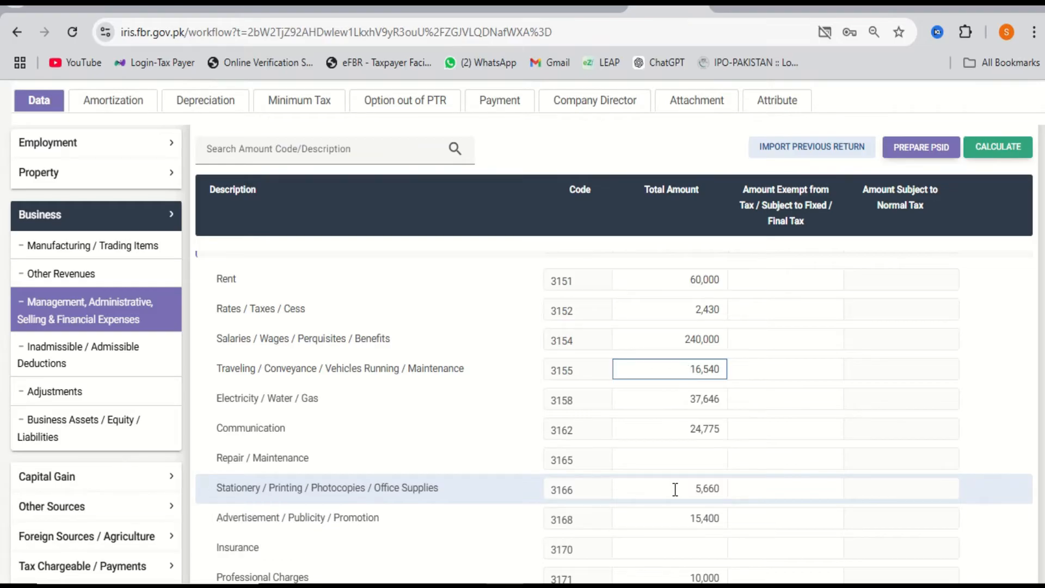
pyautogui.scroll(-1, 685, 519)
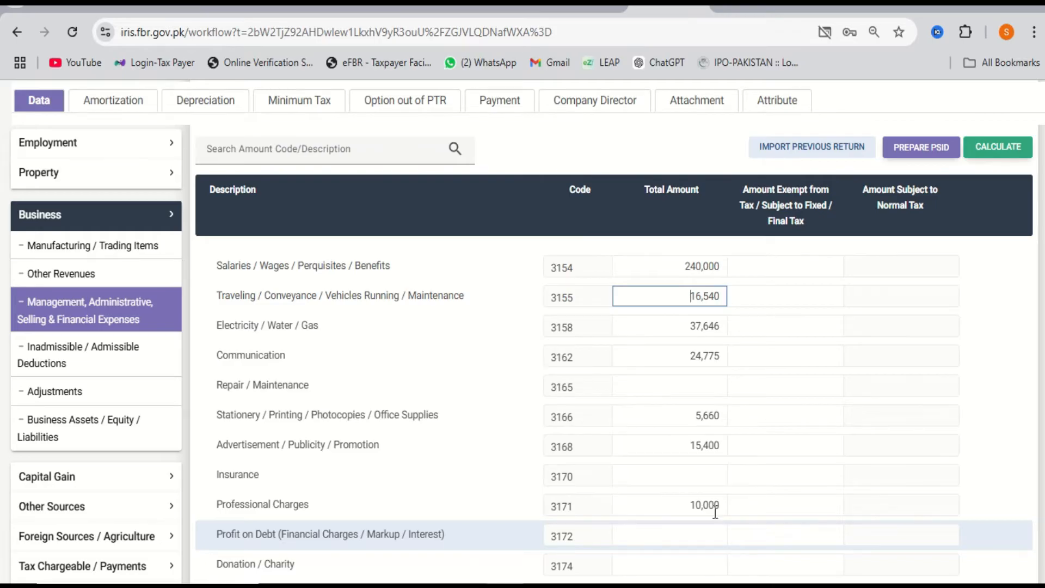
pyautogui.scroll(-2, 707, 509)
pyautogui.scroll(-3, 706, 512)
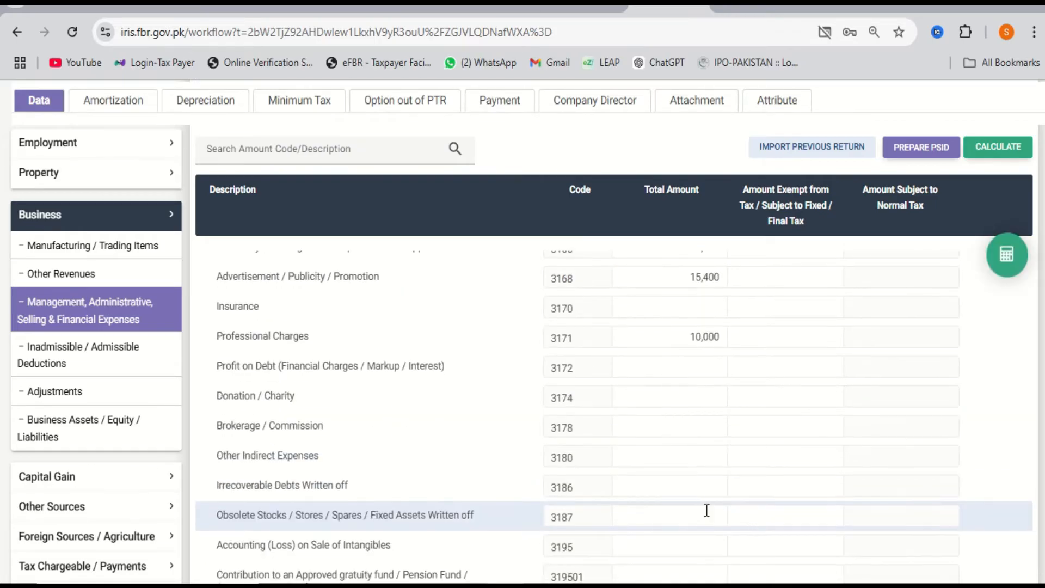
pyautogui.scroll(2, 707, 510)
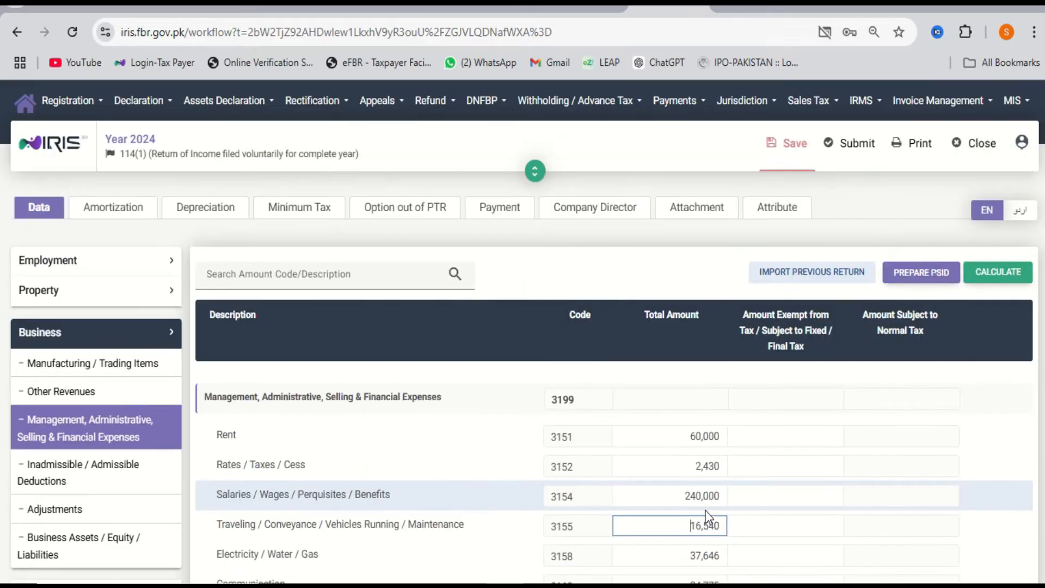
pyautogui.click(1002, 283)
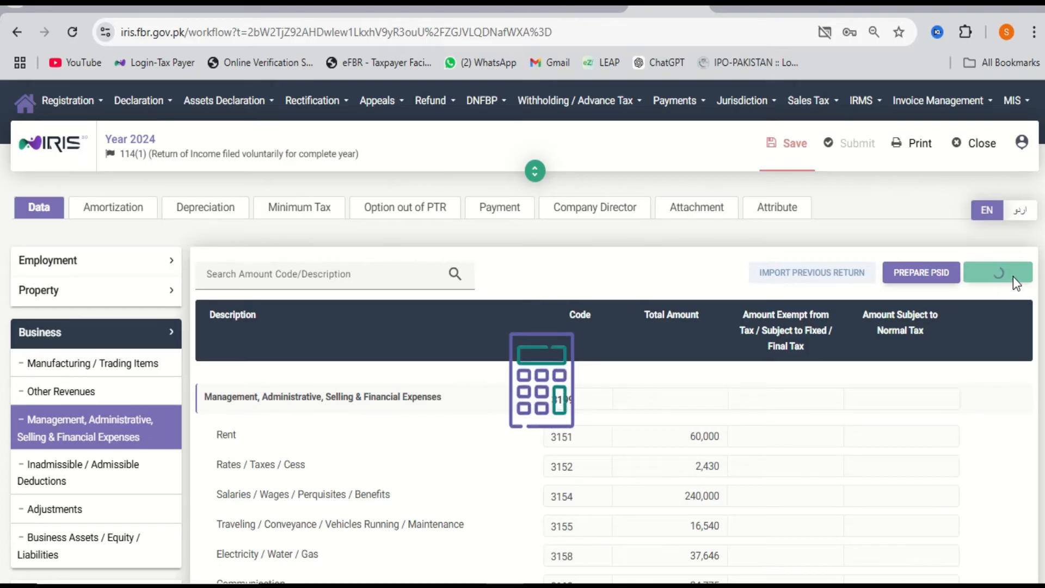
# After recalculation, revisit the Manufacturing / Trading Items and management expenses schedules.
pyautogui.click(794, 145)
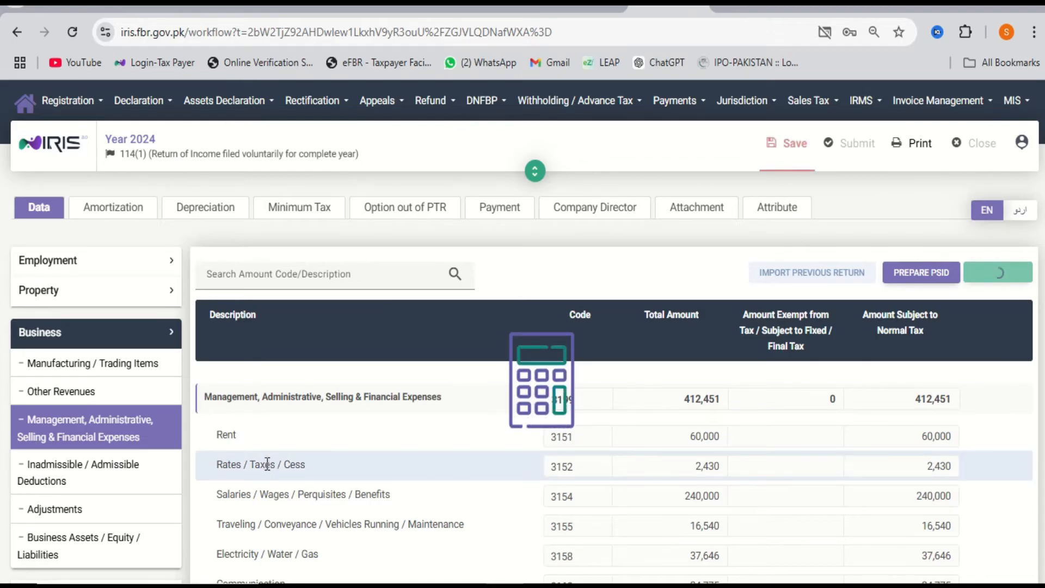
pyautogui.click(92, 363)
pyautogui.scroll(-3, 645, 411)
pyautogui.click(645, 413)
pyautogui.scroll(-2, 646, 412)
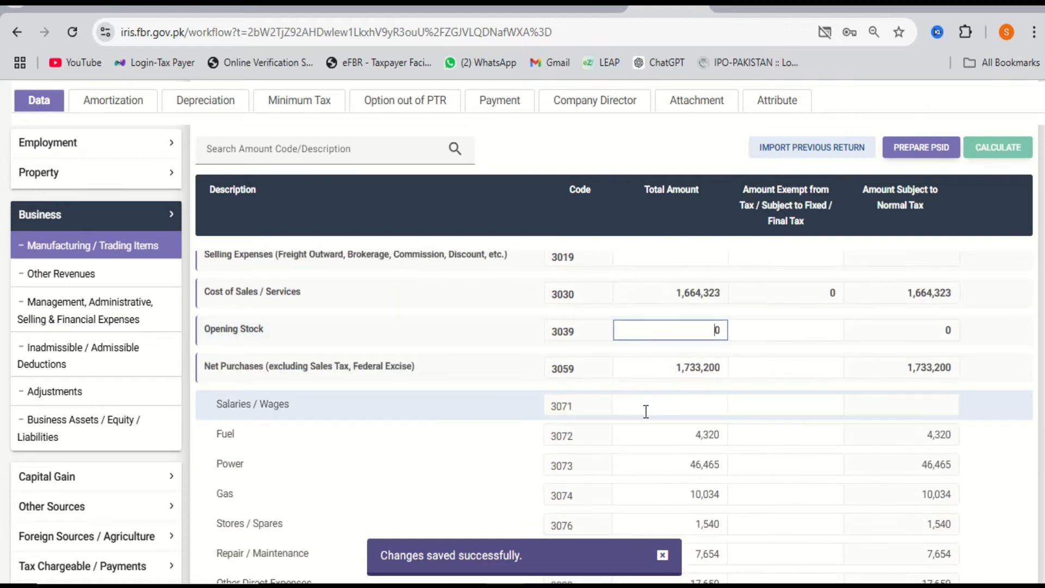
pyautogui.click(93, 314)
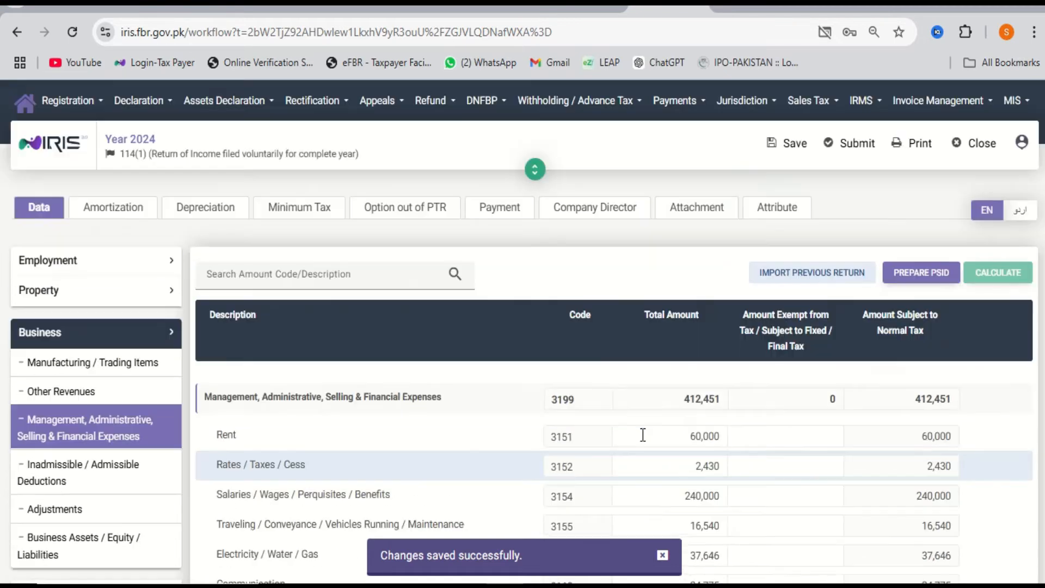
pyautogui.scroll(-5, 645, 448)
pyautogui.scroll(5, 647, 448)
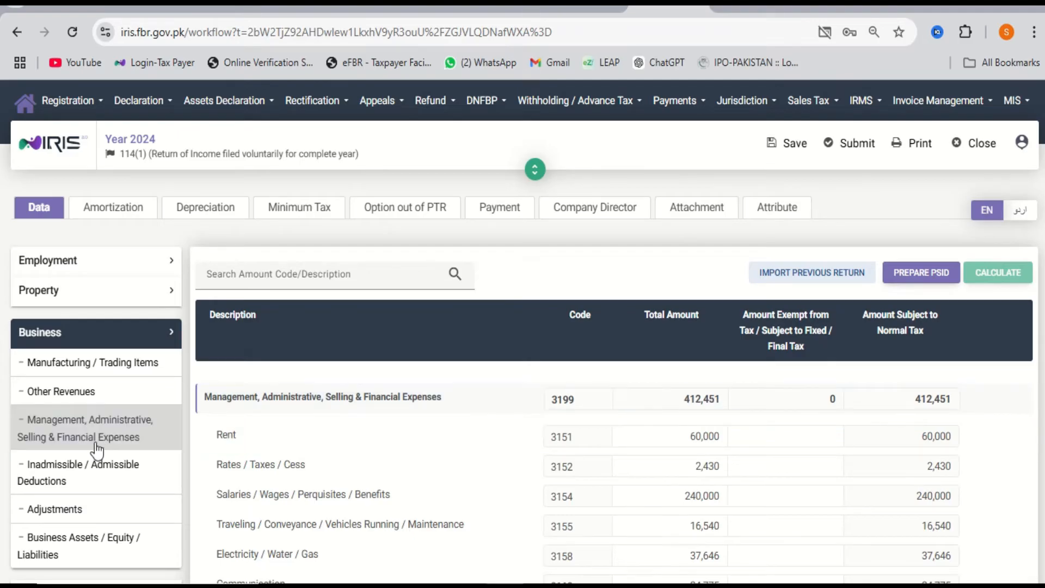
pyautogui.click(112, 374)
pyautogui.scroll(-2, 676, 413)
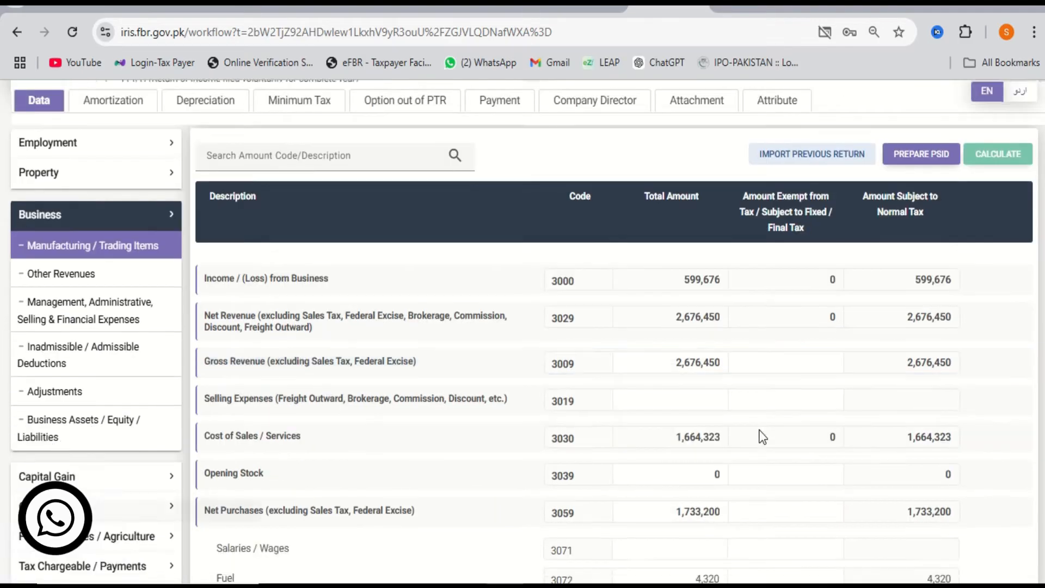
# Check Gross Revenue 2,676,450, Opening Stock 0, Net Purchases, Fuel 4,320 and Power 46,465.
pyautogui.click(670, 363)
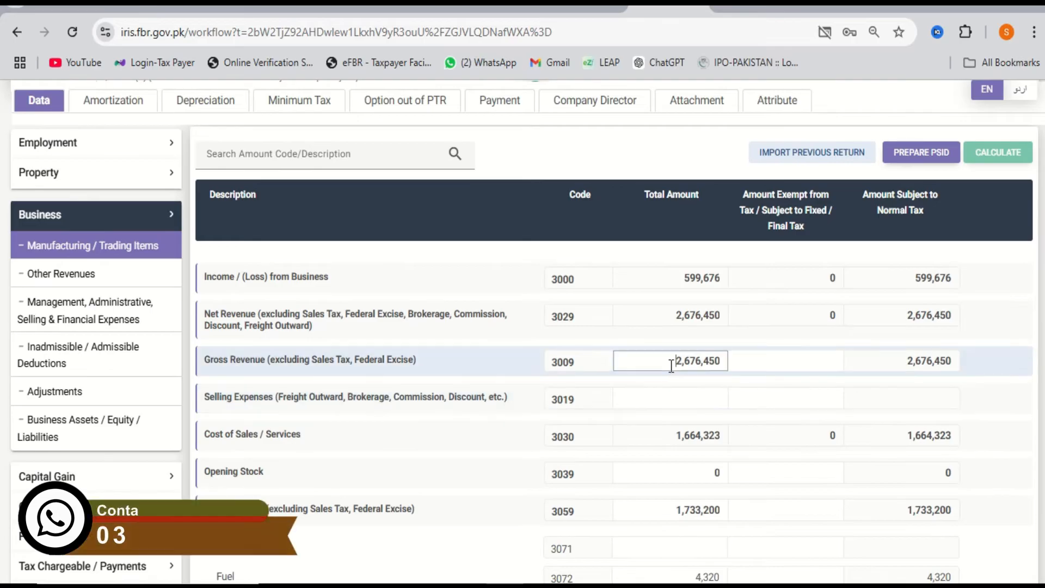
pyautogui.scroll(-2, 671, 366)
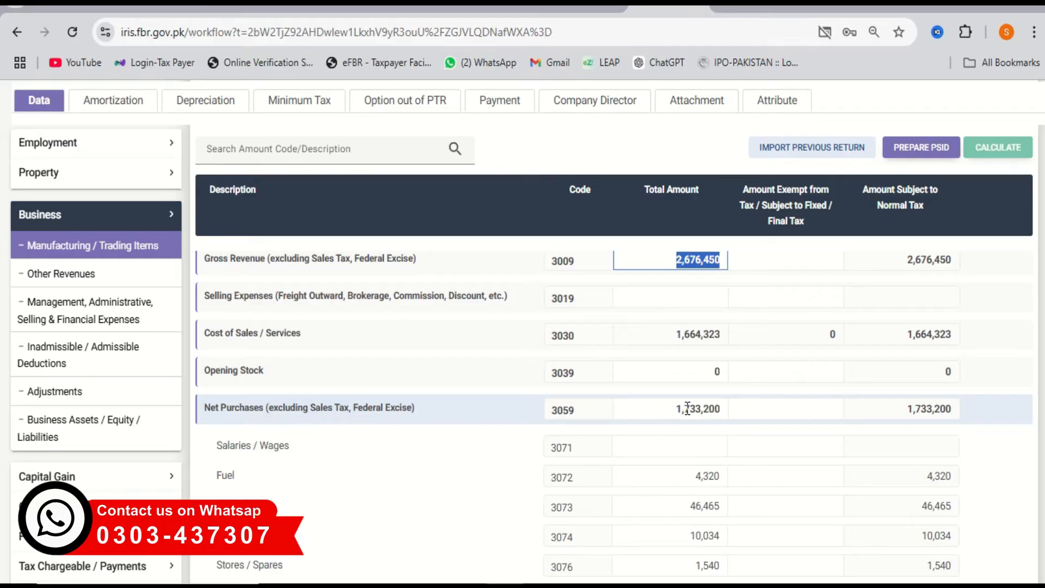
pyautogui.click(708, 379)
pyautogui.scroll(-1, 707, 380)
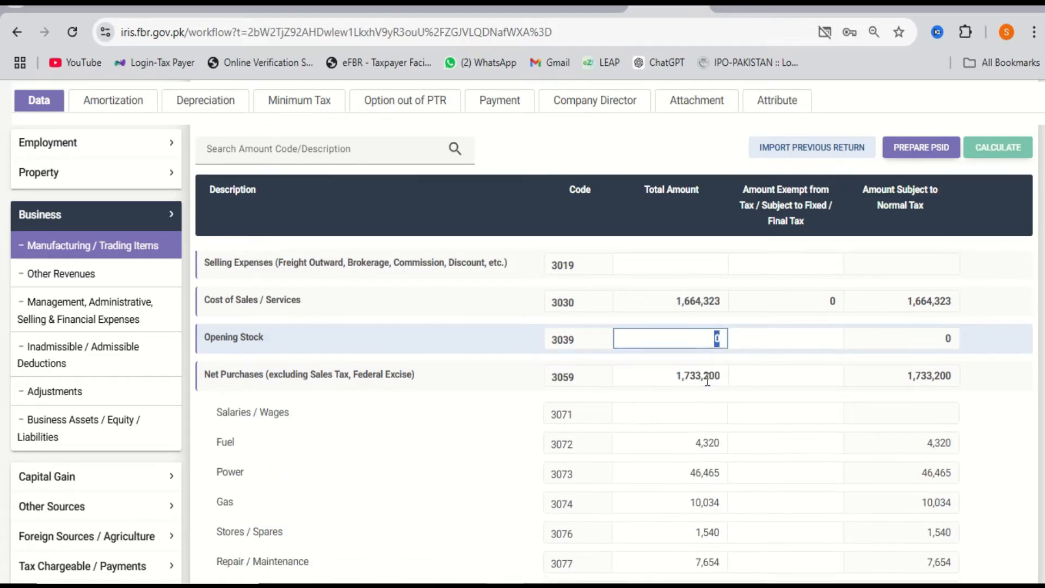
pyautogui.click(707, 376)
pyautogui.click(698, 438)
pyautogui.scroll(-1, 695, 446)
pyautogui.click(683, 418)
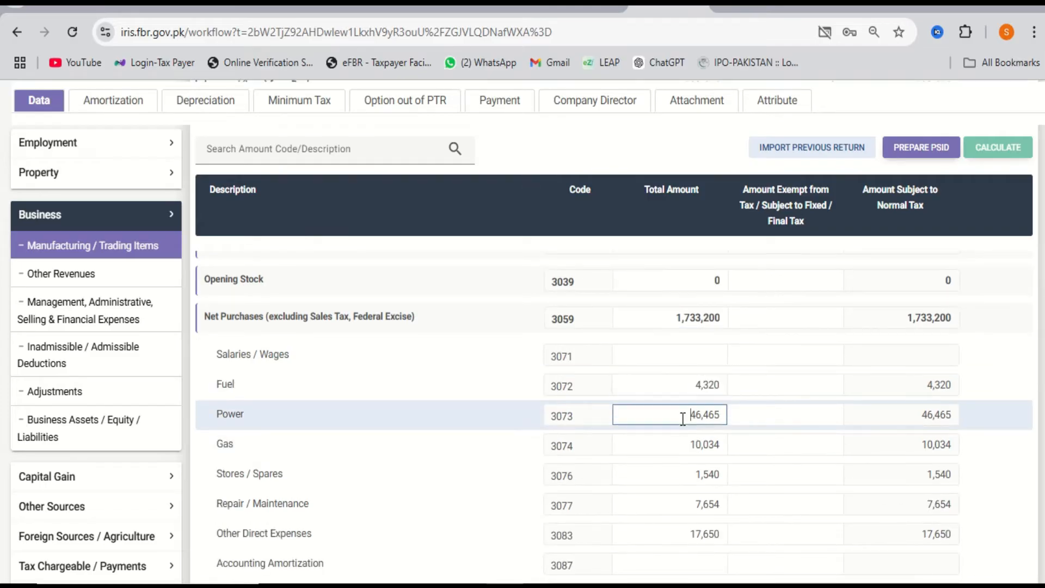
pyautogui.scroll(-3, 683, 419)
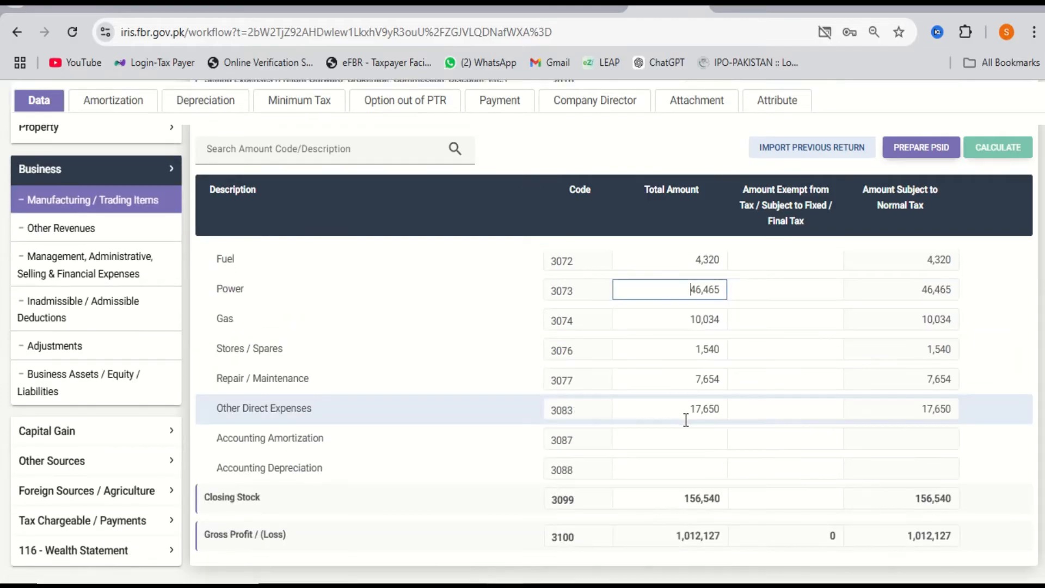
# Verify Closing Stock 156,540, Cost of Sales 1,664,323 and Gross Revenue 2,676,450.
pyautogui.doubleClick(688, 498)
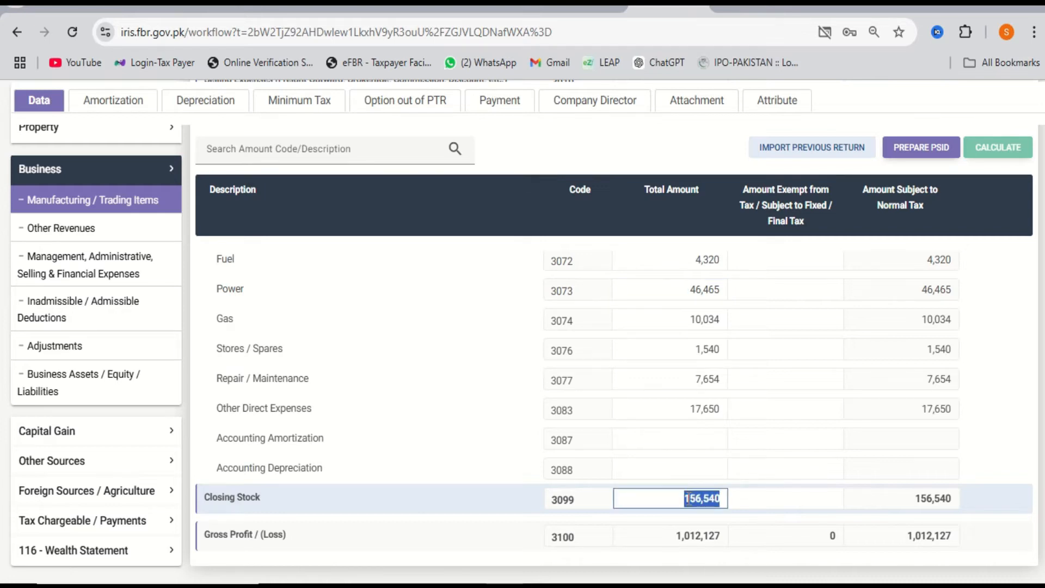
pyautogui.scroll(5, 688, 499)
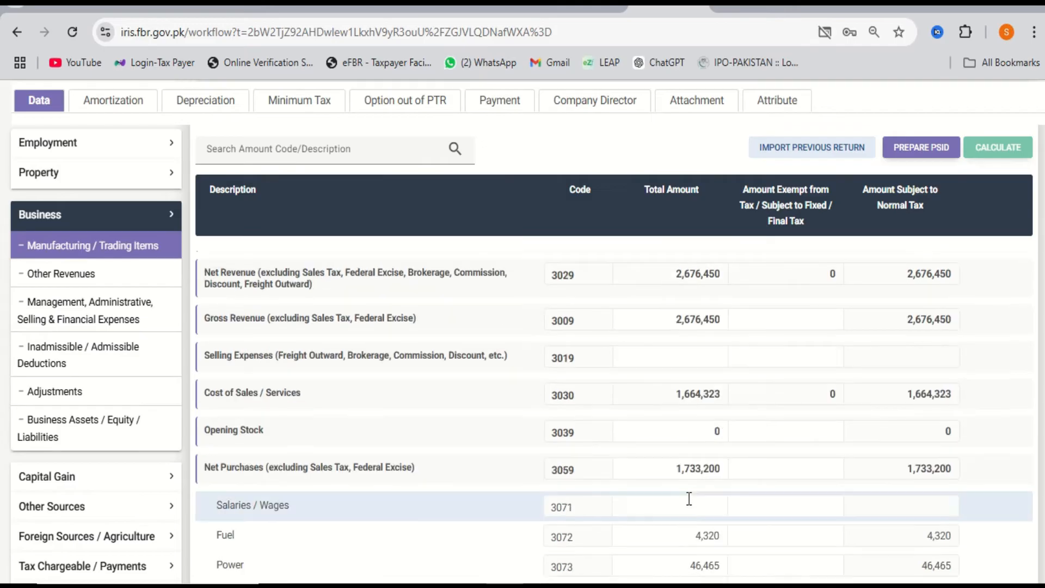
pyautogui.doubleClick(691, 402)
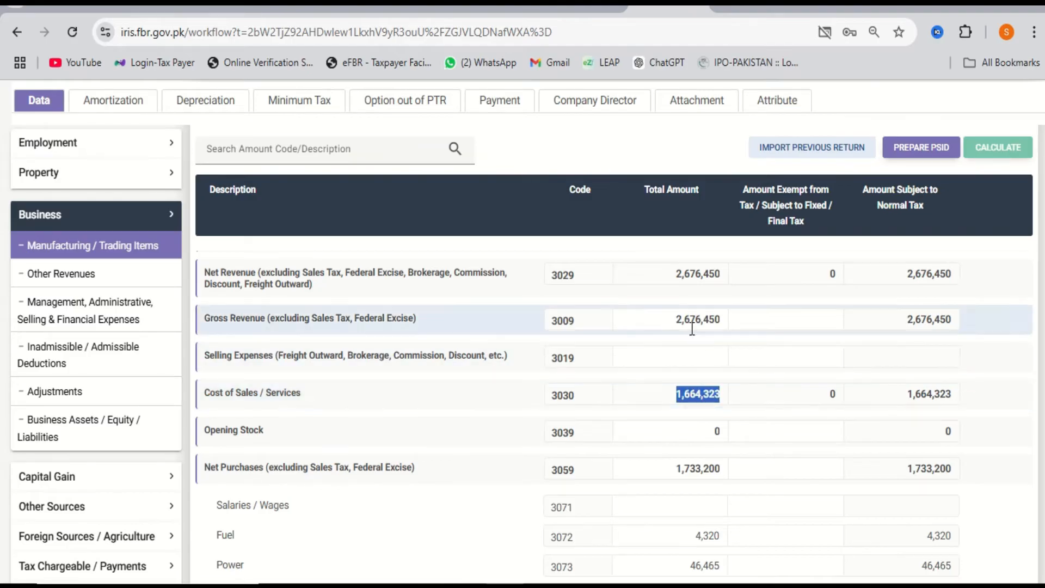
pyautogui.doubleClick(698, 320)
pyautogui.doubleClick(695, 395)
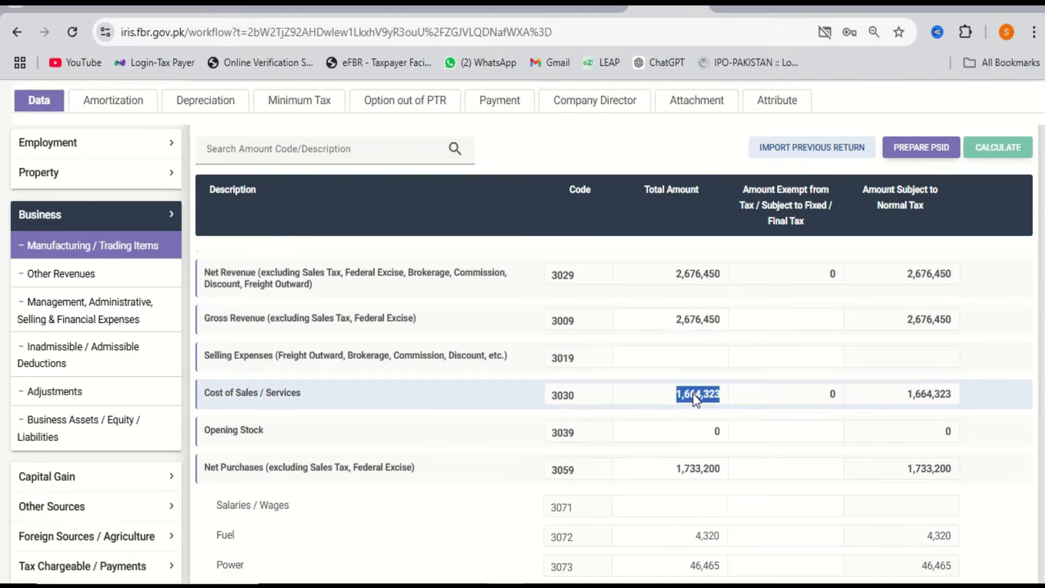
pyautogui.scroll(-5, 692, 425)
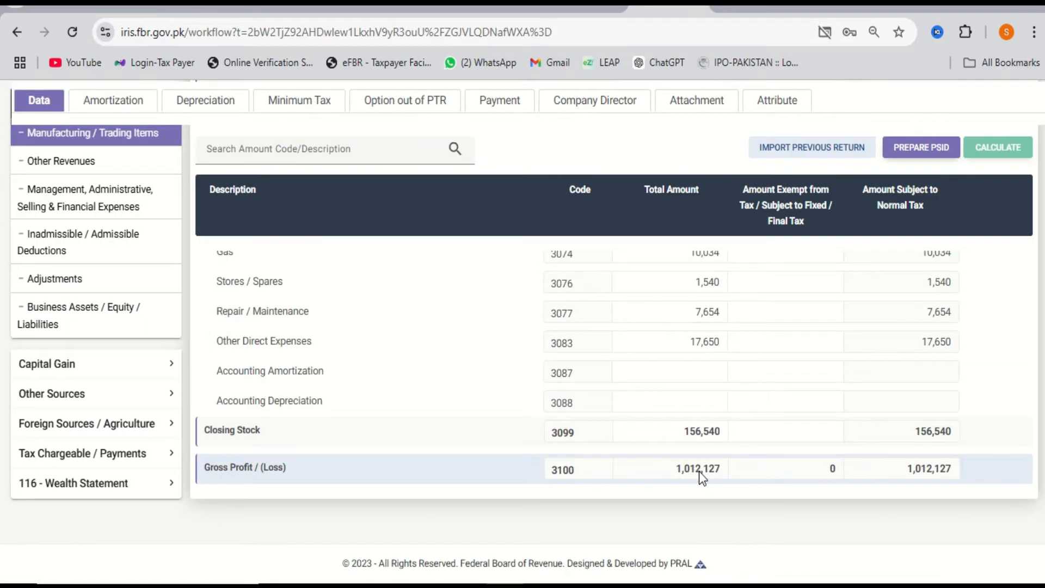
pyautogui.scroll(5, 699, 472)
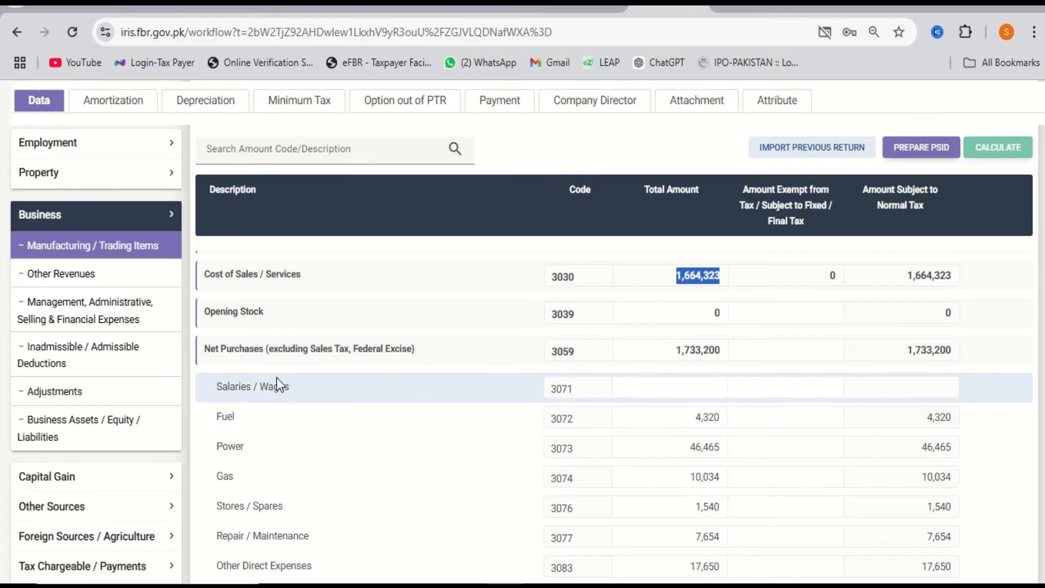
pyautogui.scroll(-4, 526, 398)
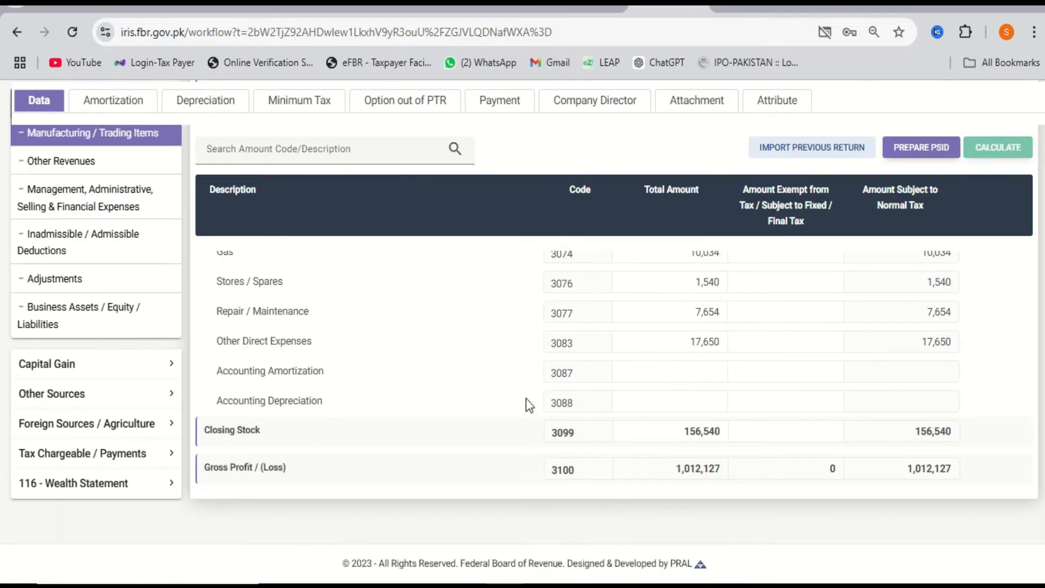
pyautogui.scroll(8, 700, 476)
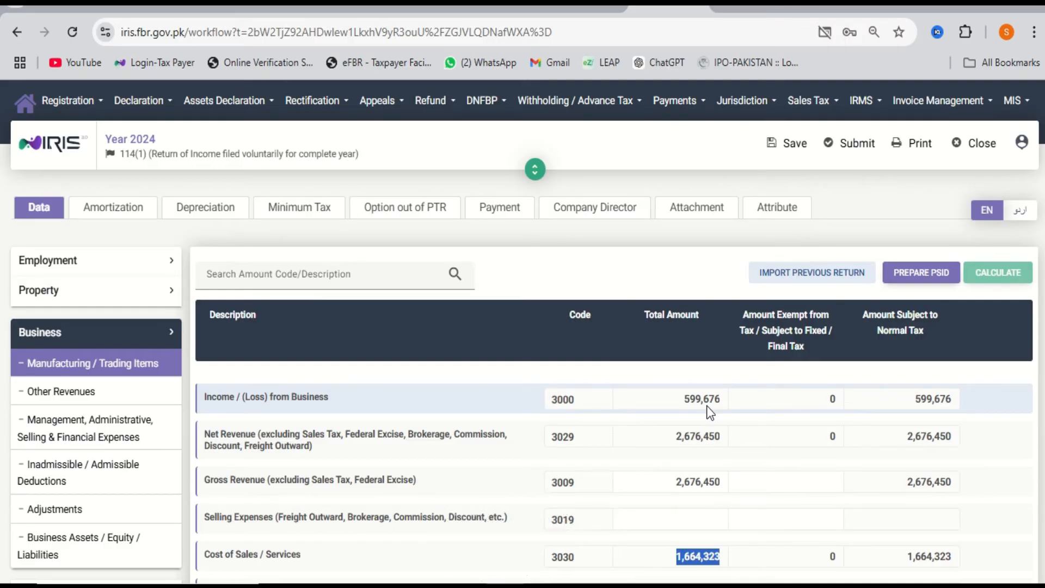
# Review the Other Revenues code 3101 amount and the administrative and financial expenses schedule.
pyautogui.click(155, 406)
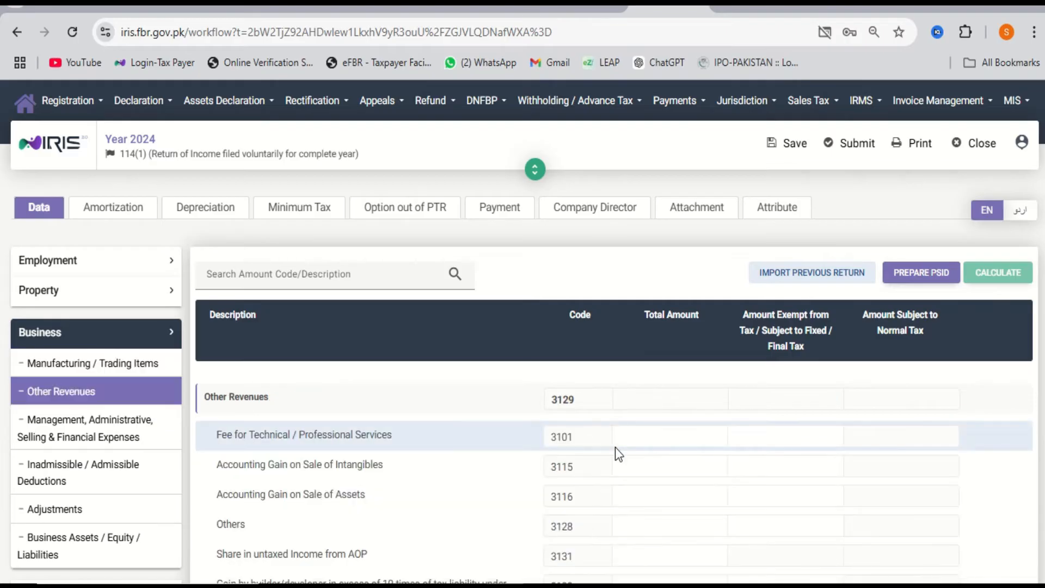
pyautogui.click(642, 434)
pyautogui.click(133, 443)
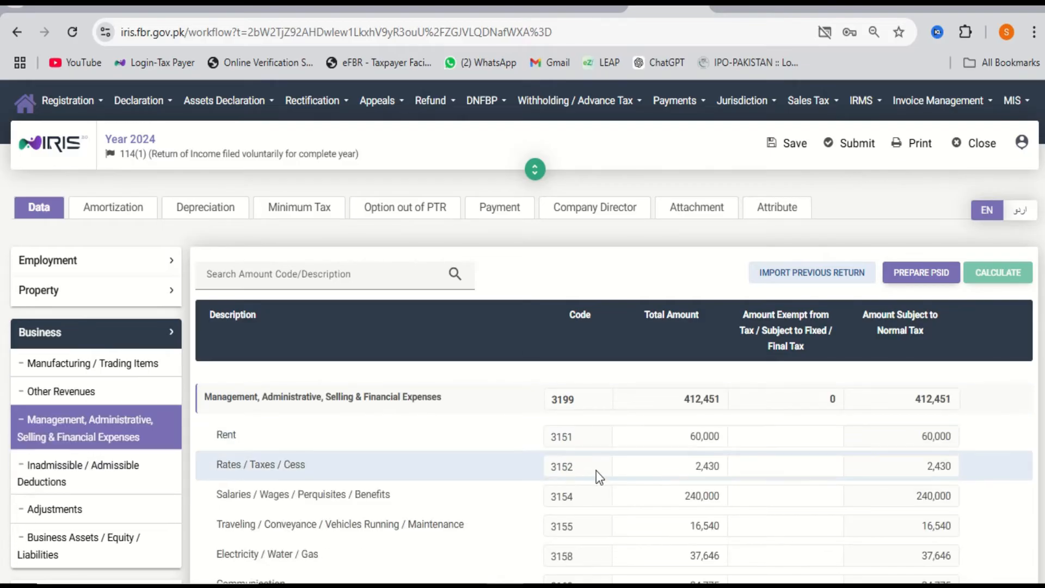
pyautogui.scroll(-2, 598, 477)
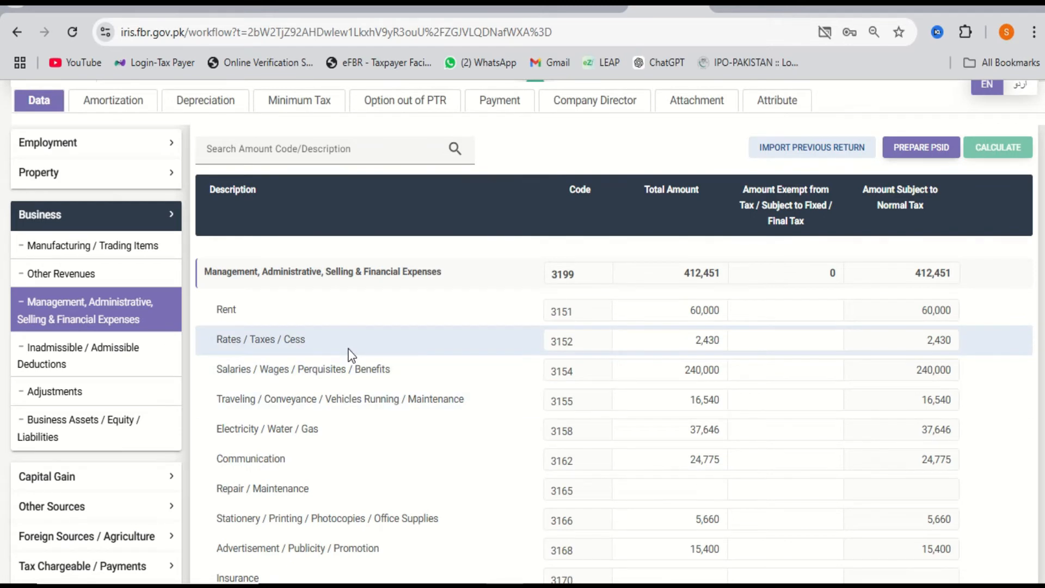
pyautogui.click(157, 282)
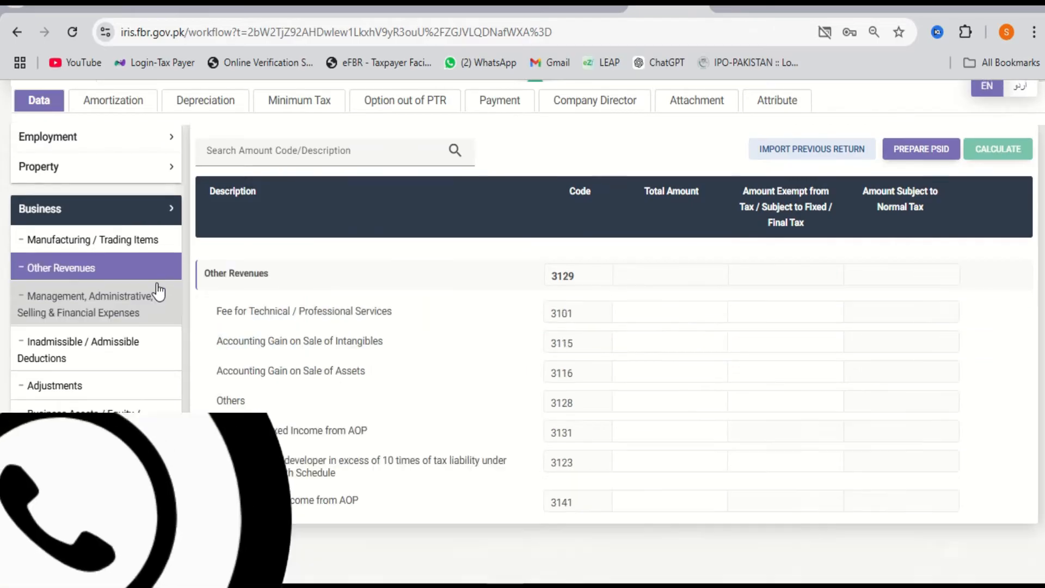
pyautogui.scroll(2, 158, 292)
pyautogui.click(112, 363)
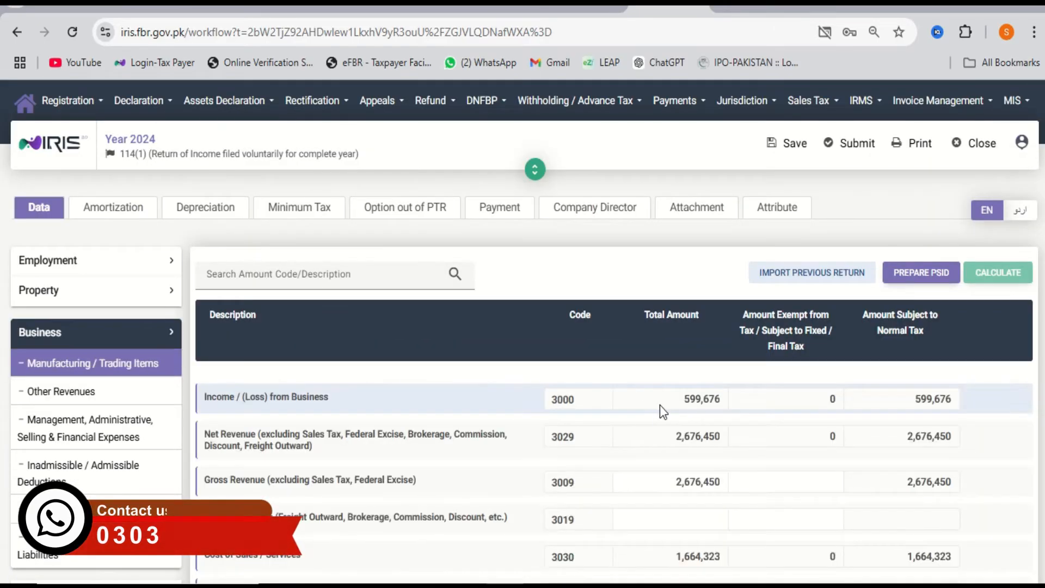
pyautogui.scroll(-3, 660, 406)
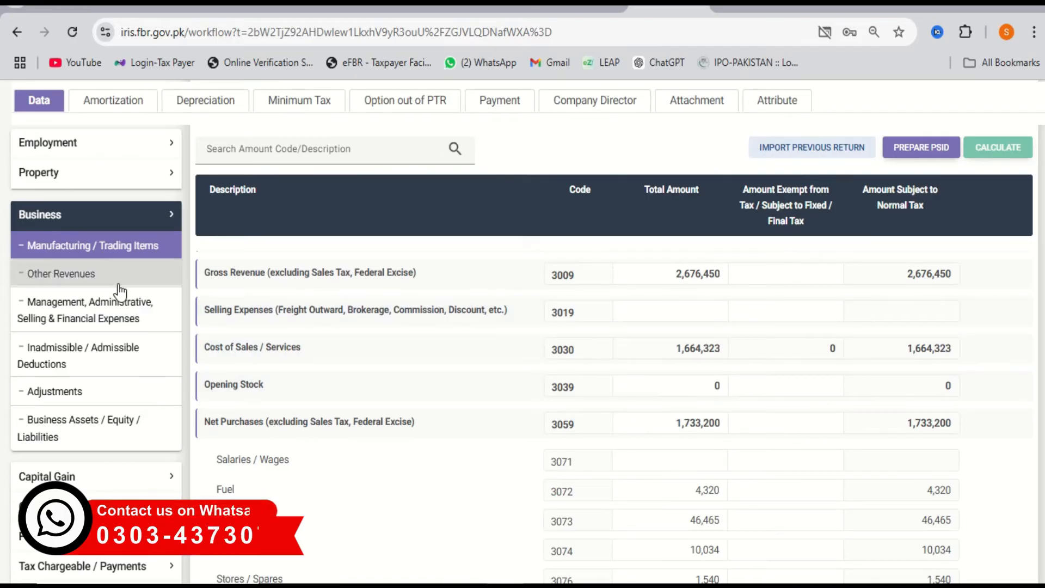
pyautogui.click(116, 285)
pyautogui.click(657, 434)
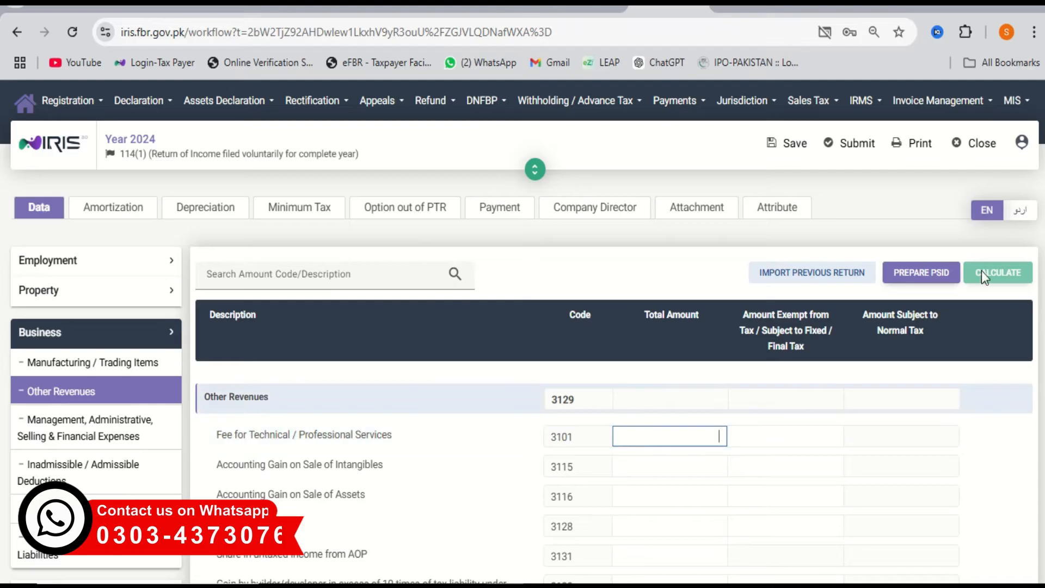
pyautogui.click(116, 430)
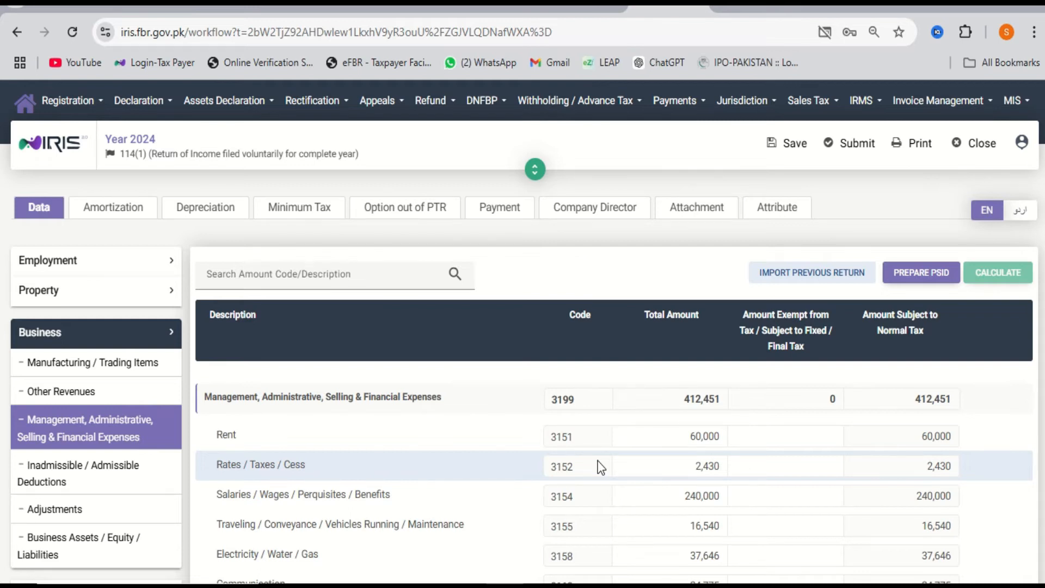
# Copy the Closing Stock amount 156,540 from Manufacturing / Trading Items.
pyautogui.click(141, 364)
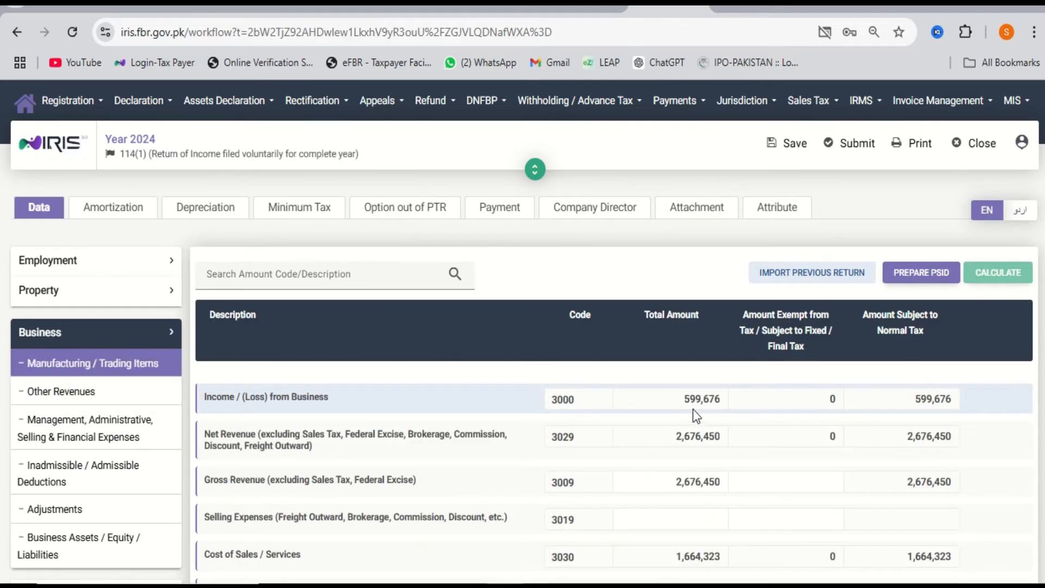
pyautogui.scroll(-1, 549, 443)
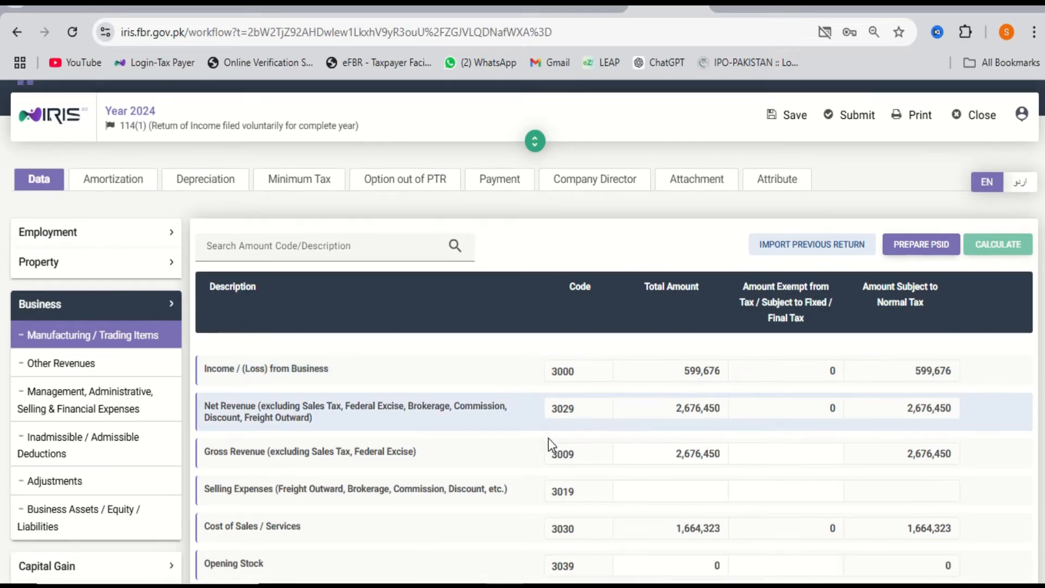
pyautogui.scroll(-10, 548, 439)
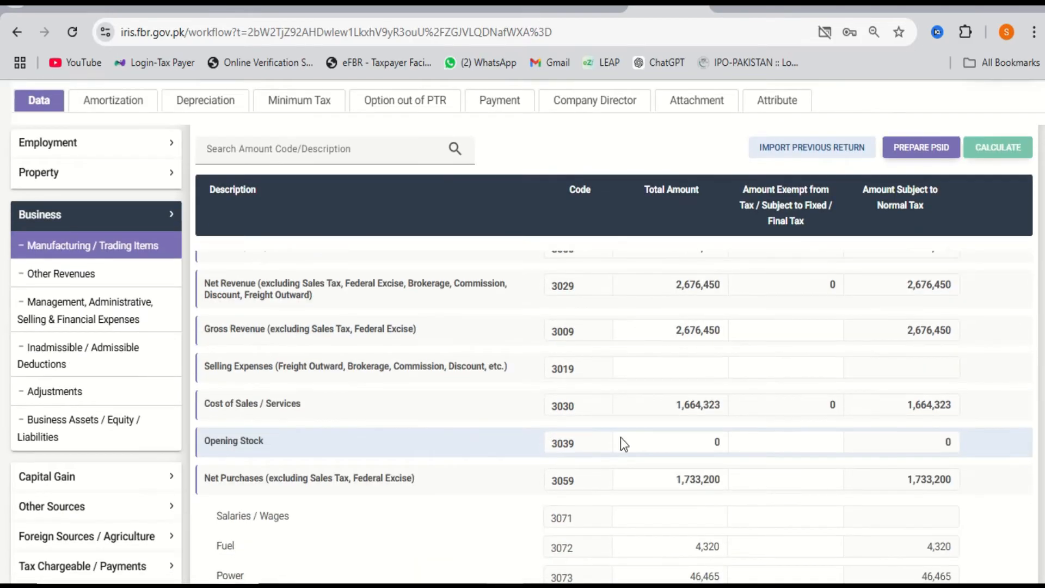
pyautogui.click(687, 424)
pyautogui.hotkey('ctrl', 'c')
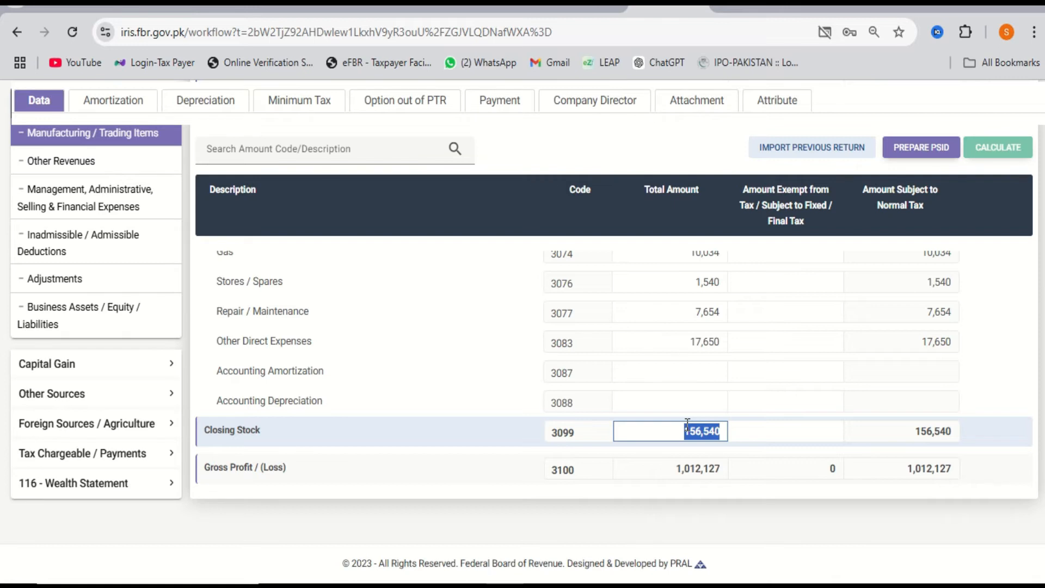
# Paste 156,540 into Stocks / Stores / Spares and enter 10,000 in Advances, recalculating each time.
pyautogui.click(77, 325)
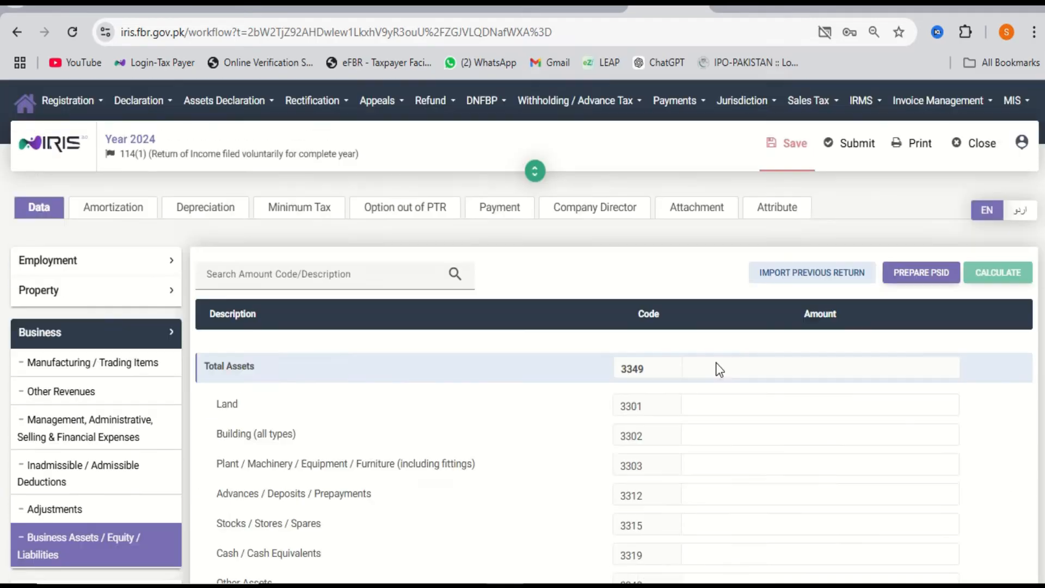
pyautogui.scroll(-2, 716, 364)
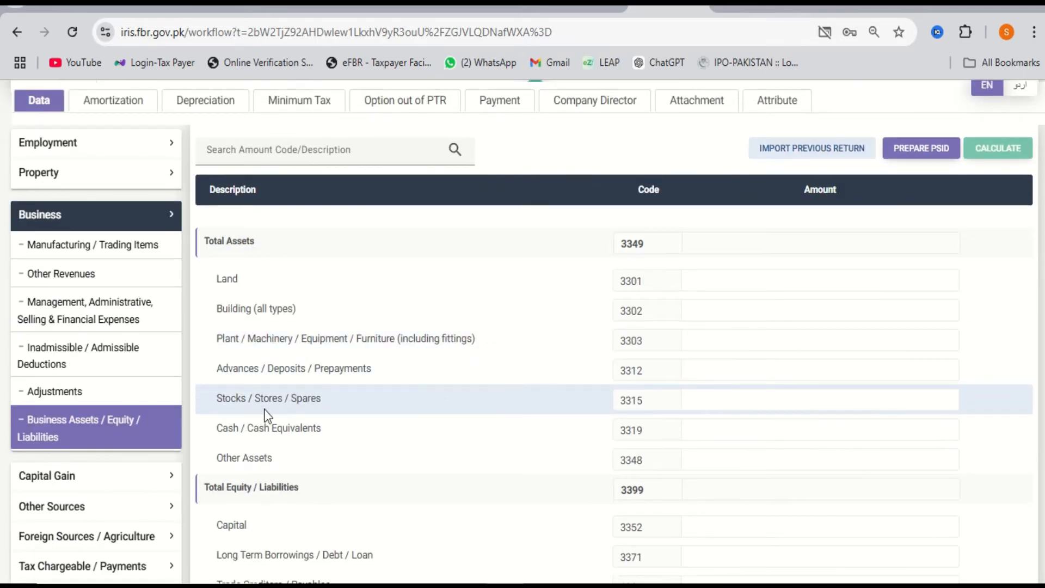
pyautogui.click(773, 395)
pyautogui.hotkey('ctrl', 'v')
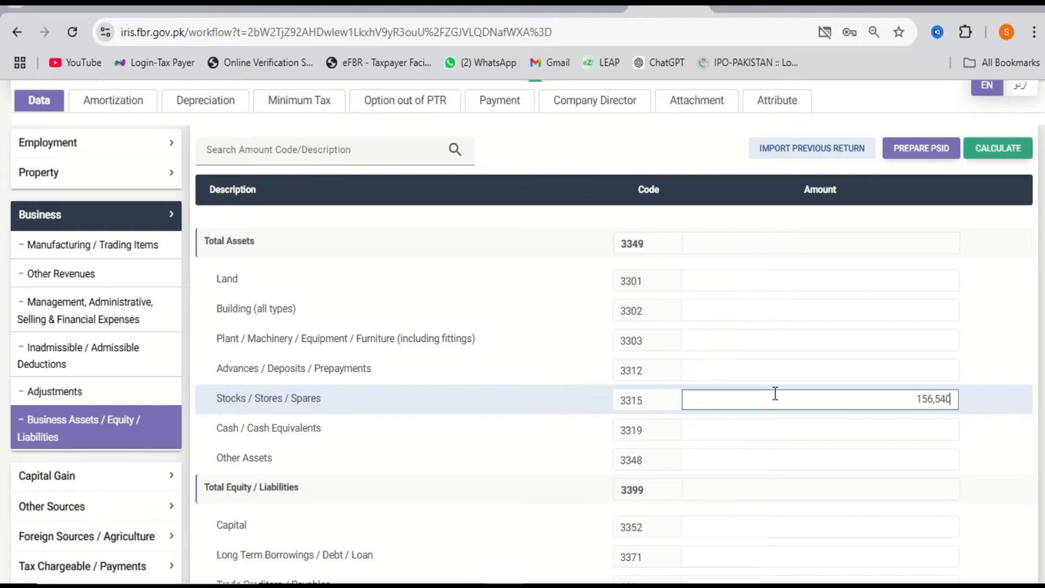
pyautogui.click(1001, 155)
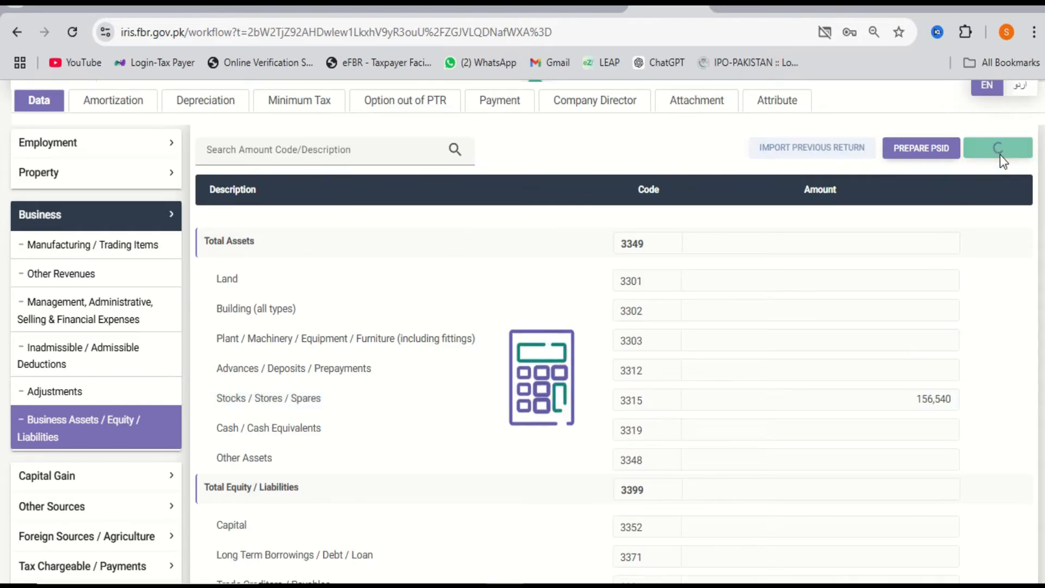
pyautogui.click(828, 371)
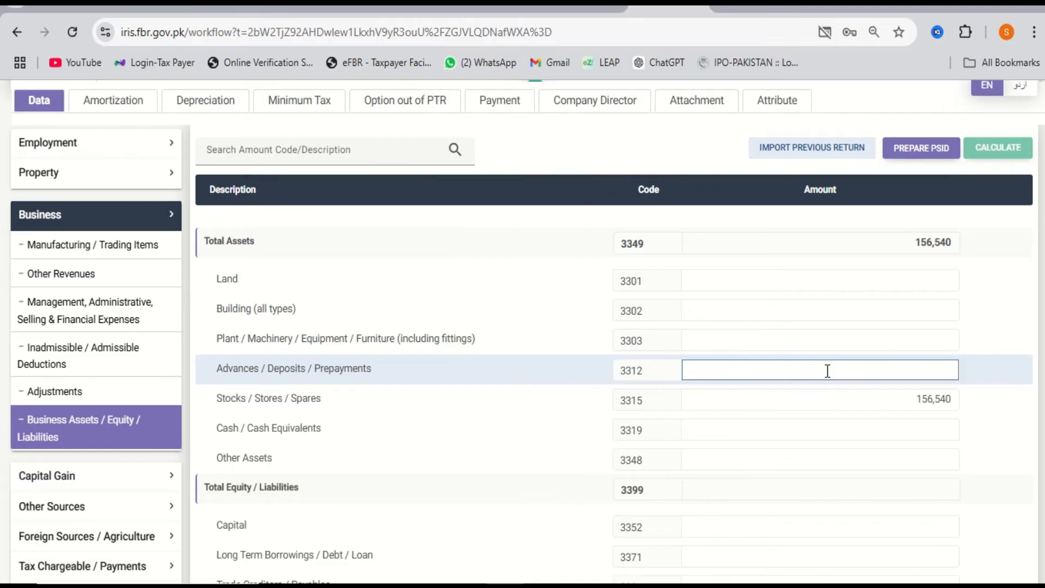
pyautogui.write('100000')
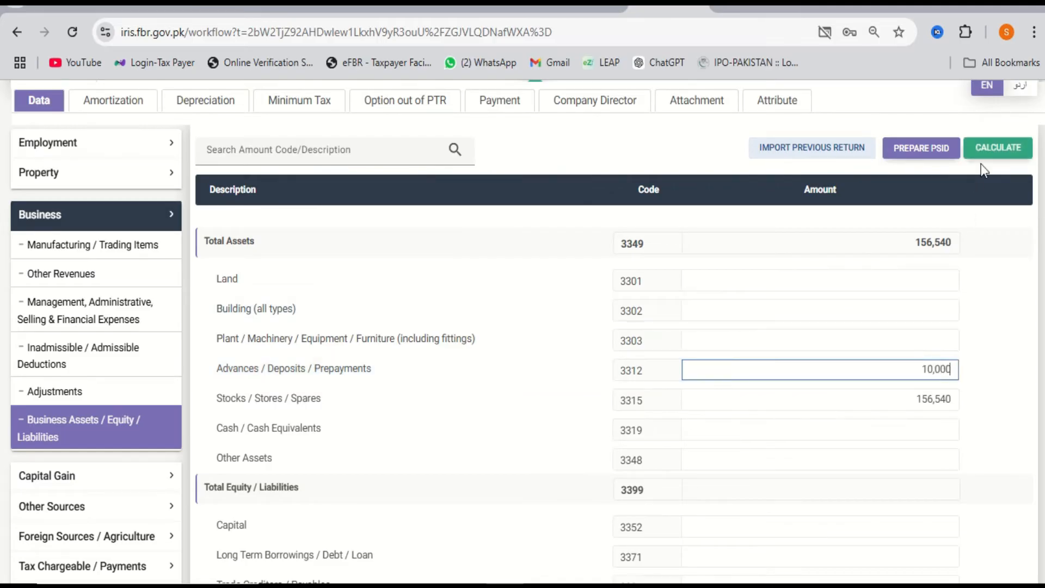
pyautogui.click(988, 154)
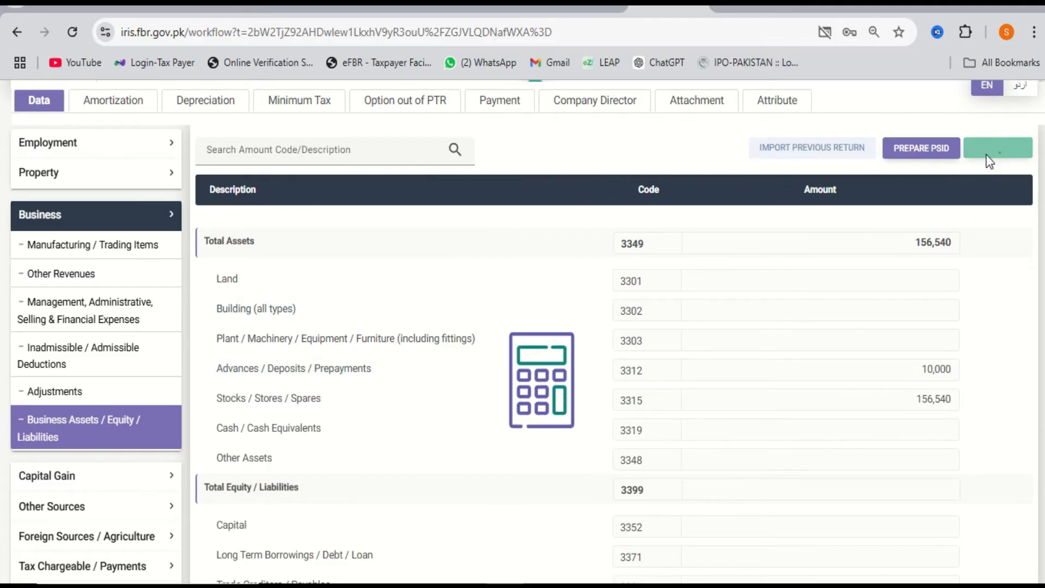
pyautogui.click(887, 330)
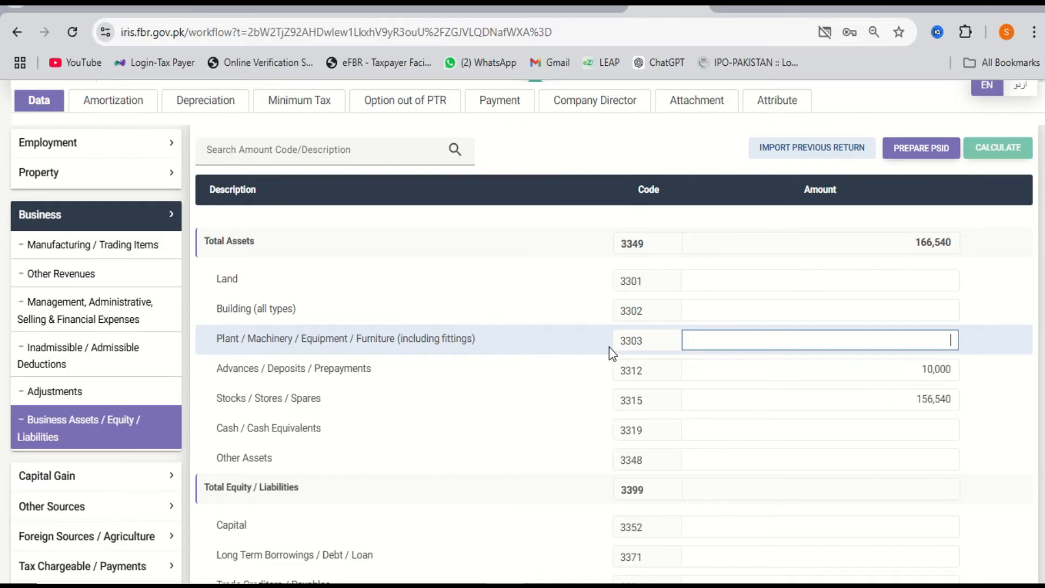
# Enter Plant / Machinery 145,000 and Cash / Cash Equivalents 14,300, recalculating after each.
pyautogui.write('1450000')
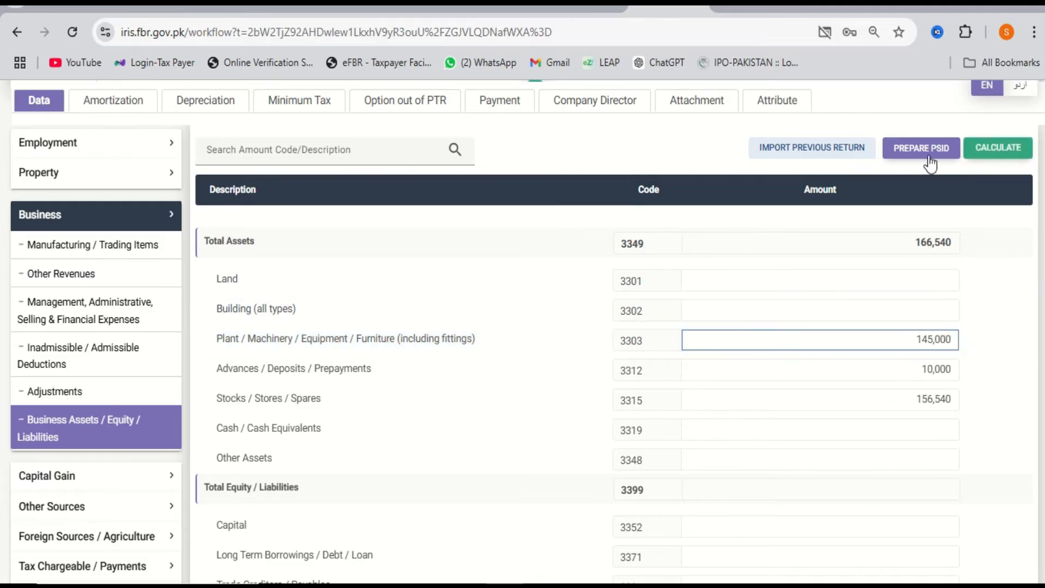
pyautogui.click(1014, 144)
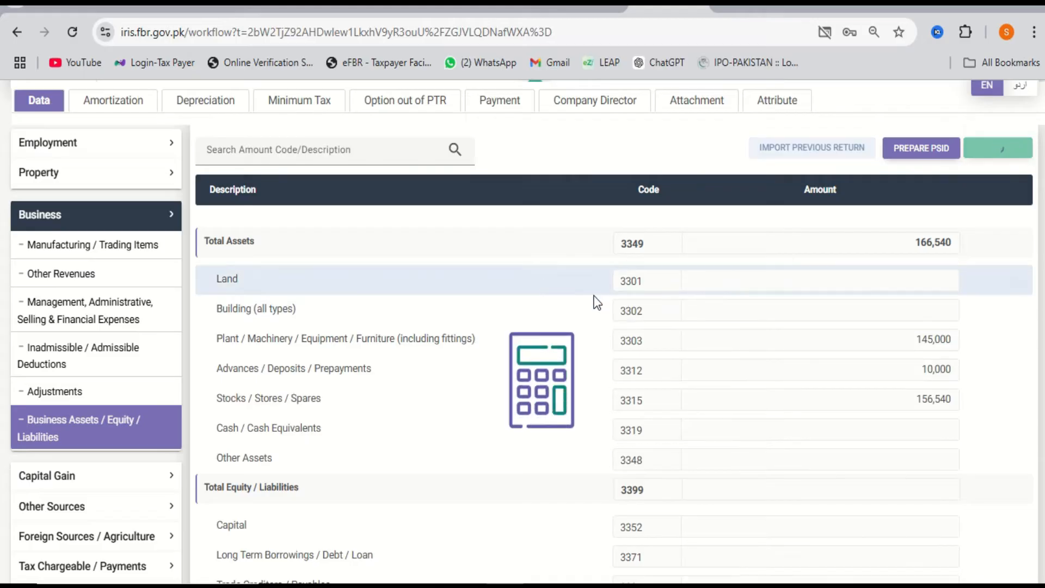
pyautogui.click(787, 305)
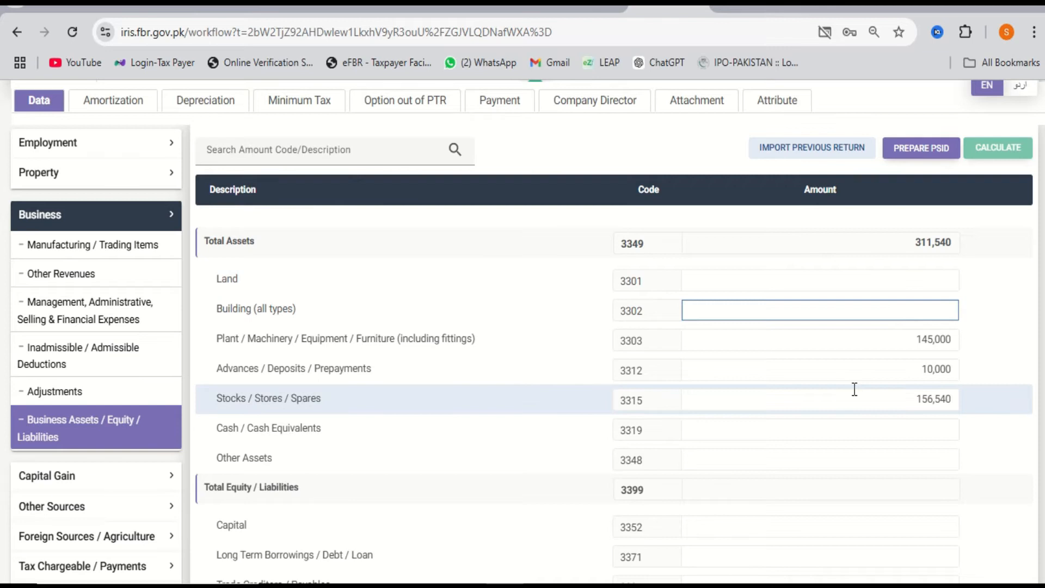
pyautogui.click(837, 420)
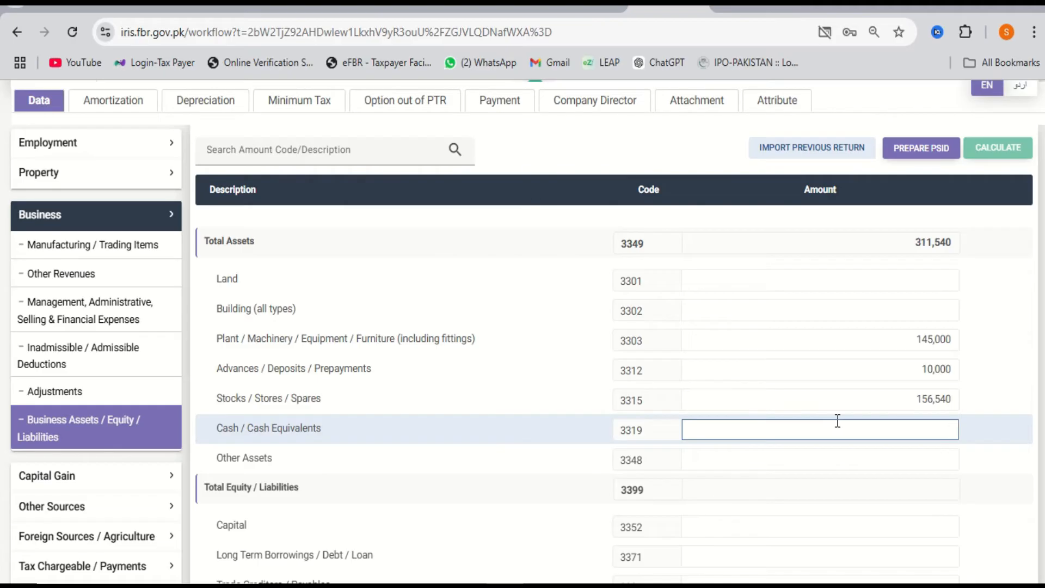
pyautogui.write('14300')
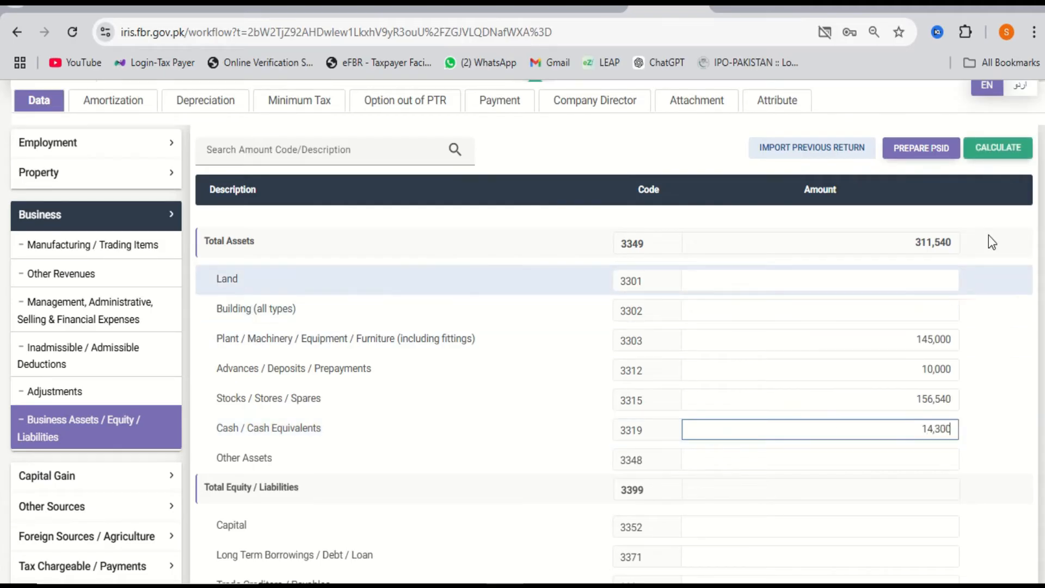
pyautogui.click(998, 152)
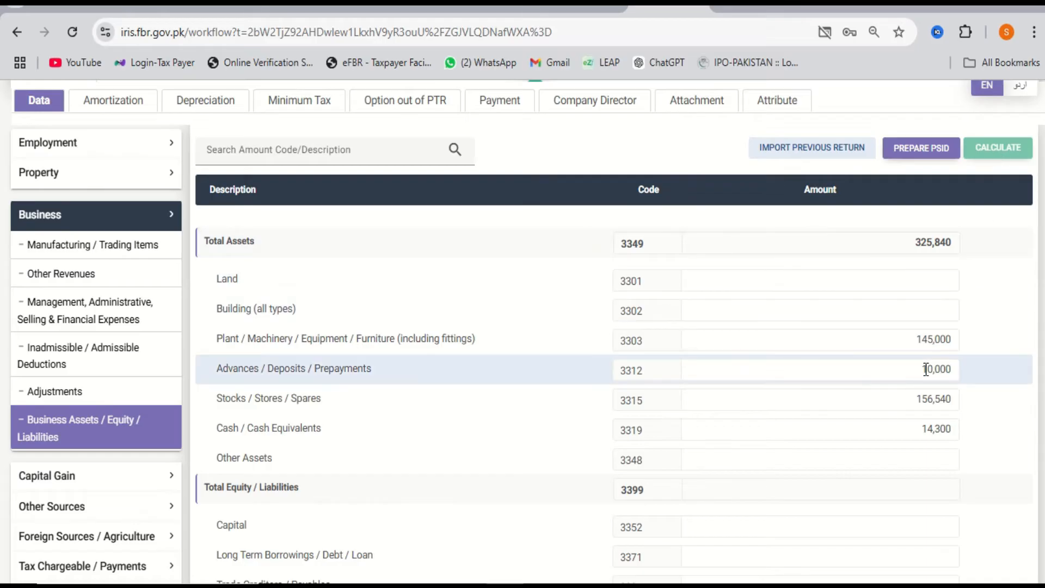
# Copy the Total Assets figure 325,840 into Capital and recalculate the balance sheet.
pyautogui.scroll(-2, 926, 369)
pyautogui.scroll(3, 925, 376)
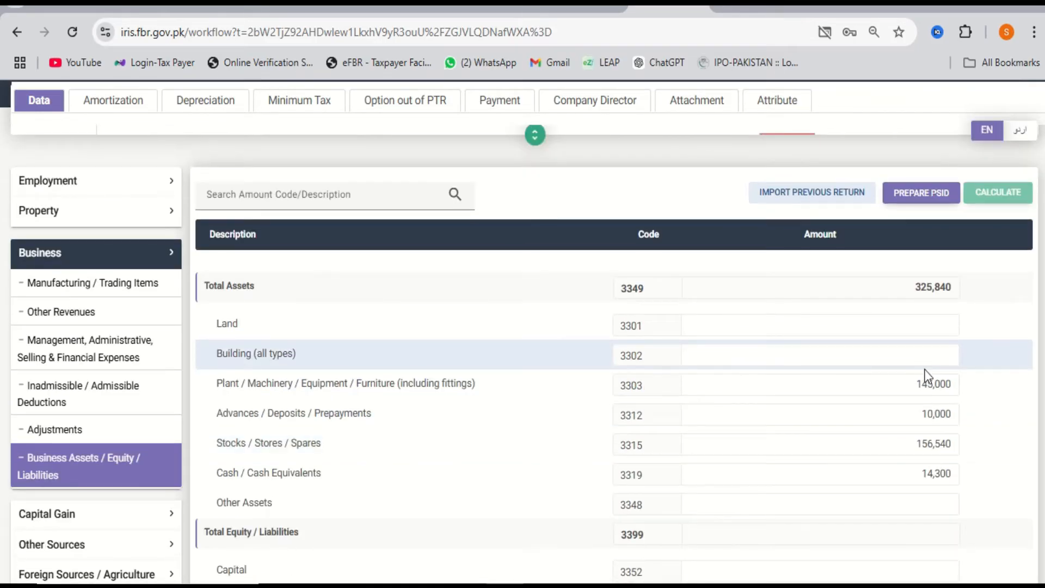
pyautogui.doubleClick(938, 292)
pyautogui.hotkey('ctrl', 'c')
pyautogui.scroll(-2, 941, 297)
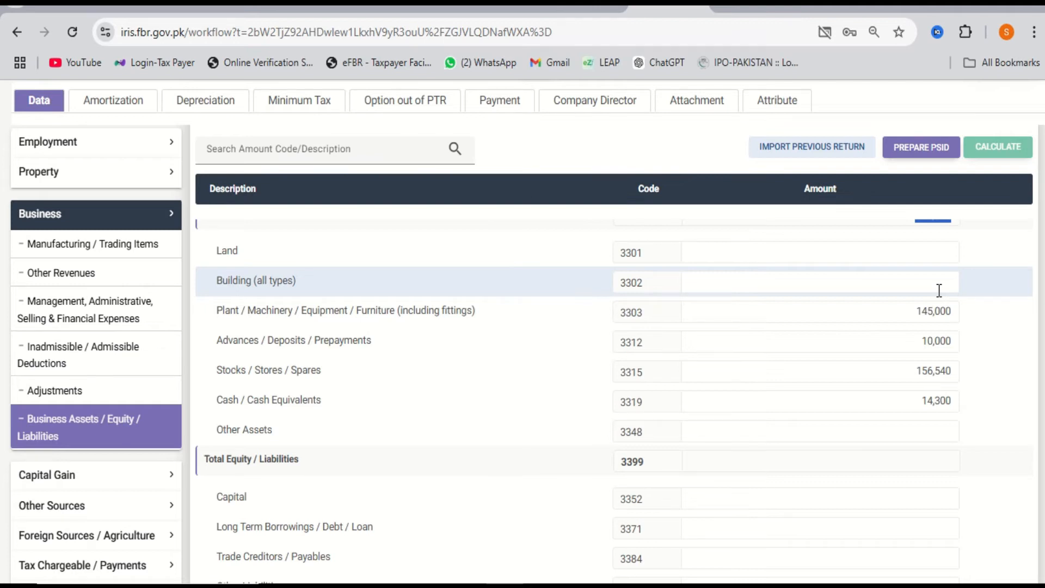
pyautogui.scroll(-3, 939, 290)
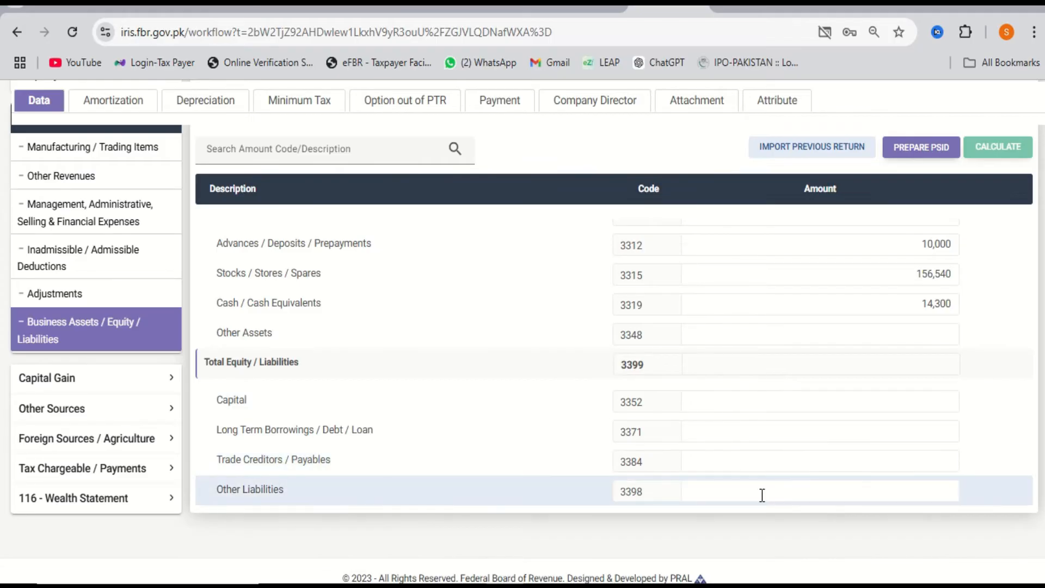
pyautogui.click(788, 400)
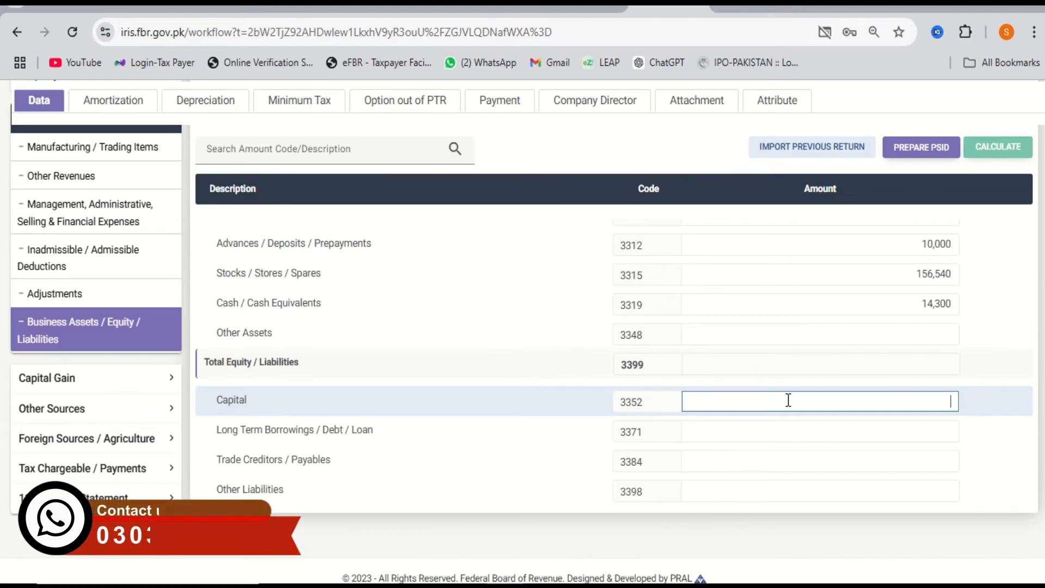
pyautogui.hotkey('ctrl', 'v')
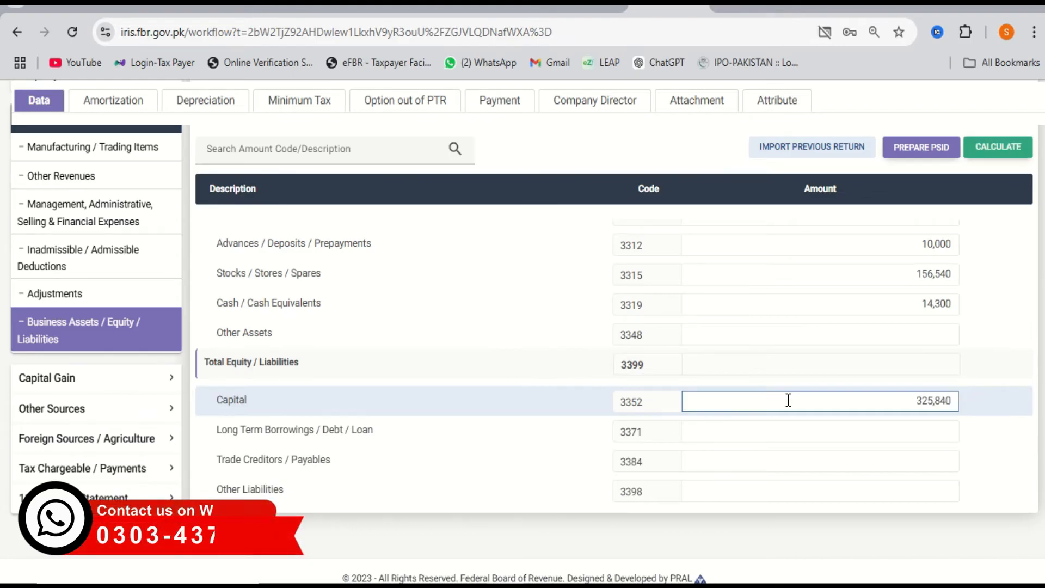
pyautogui.click(998, 152)
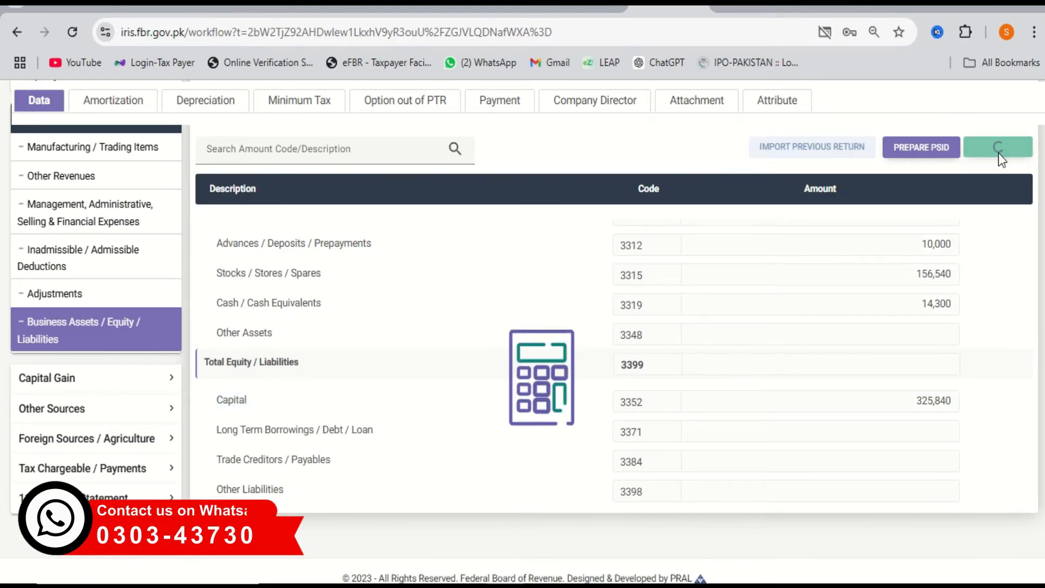
# Check Long Term Borrowings, Trade Creditors and Other Liabilities, then copy the 325,840 Capital amount.
pyautogui.scroll(3, 952, 327)
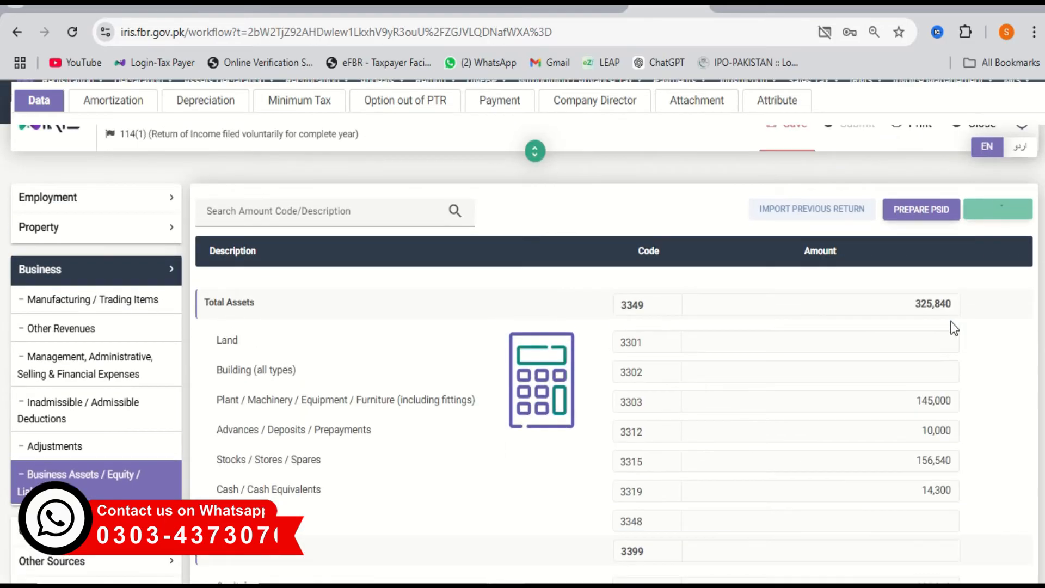
pyautogui.scroll(-1, 954, 329)
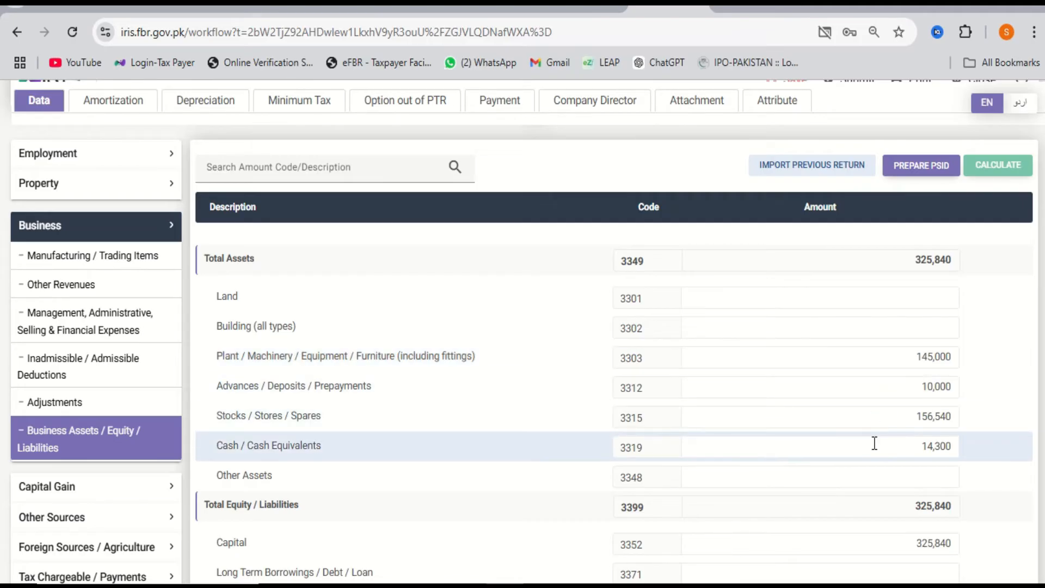
pyautogui.scroll(-1, 874, 444)
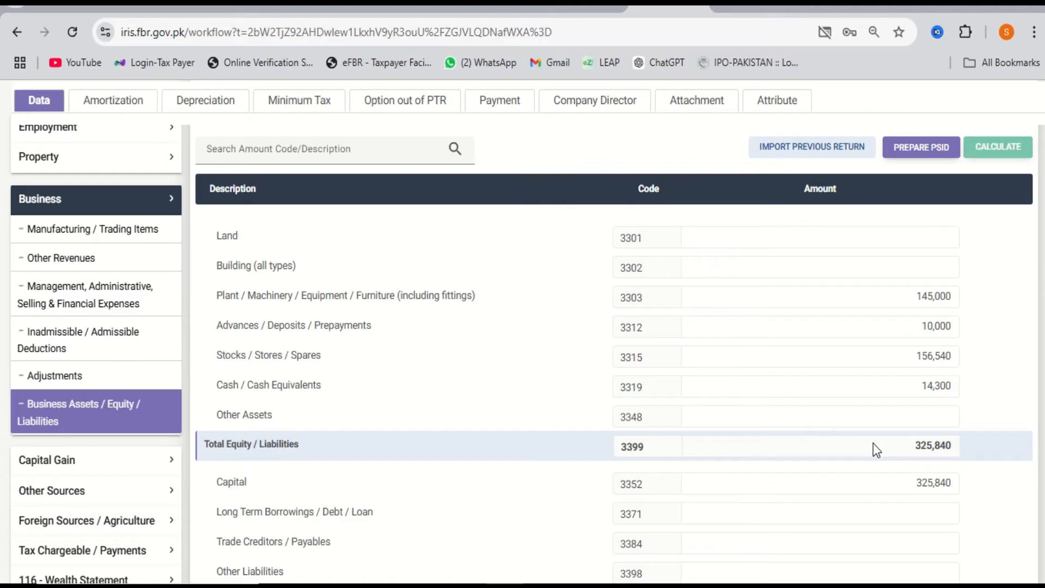
pyautogui.click(863, 515)
pyautogui.scroll(-1, 863, 518)
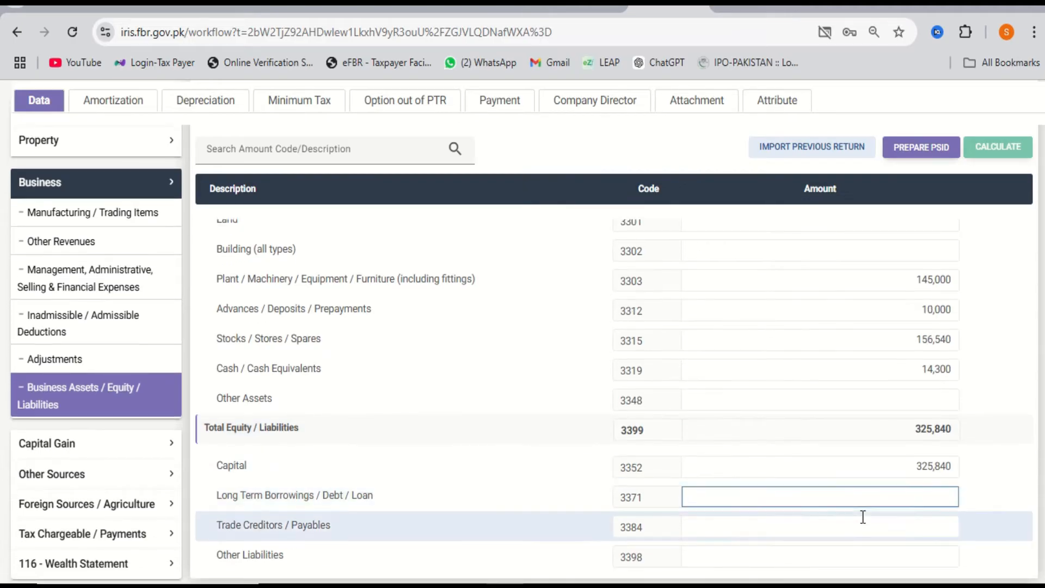
pyautogui.click(852, 520)
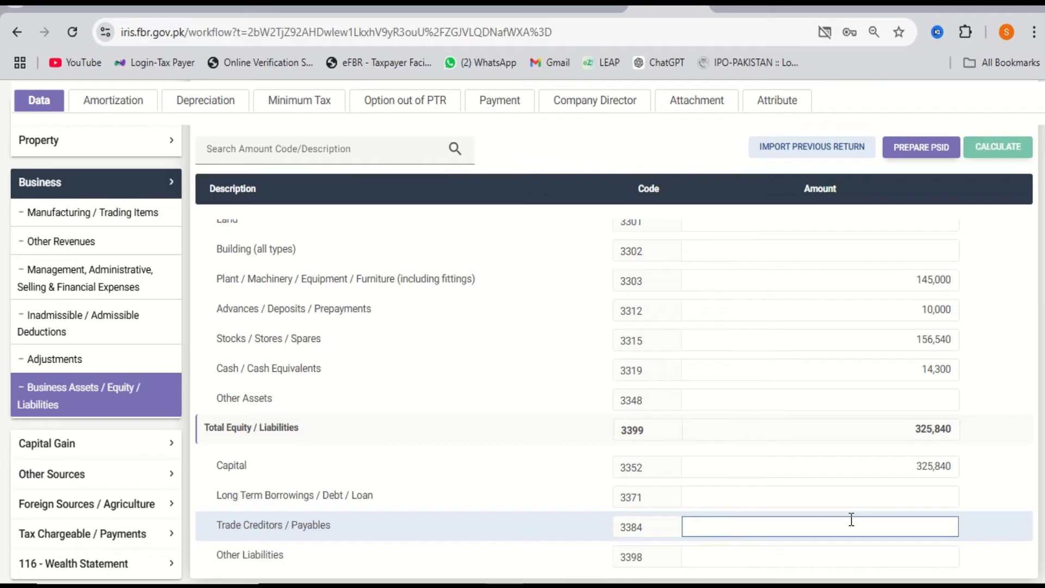
pyautogui.click(853, 551)
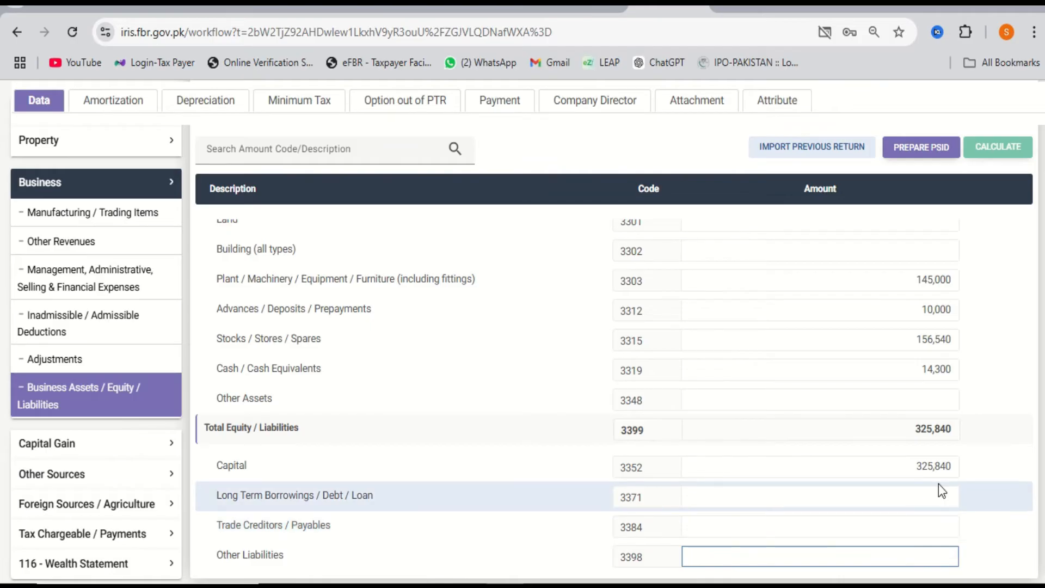
pyautogui.doubleClick(916, 466)
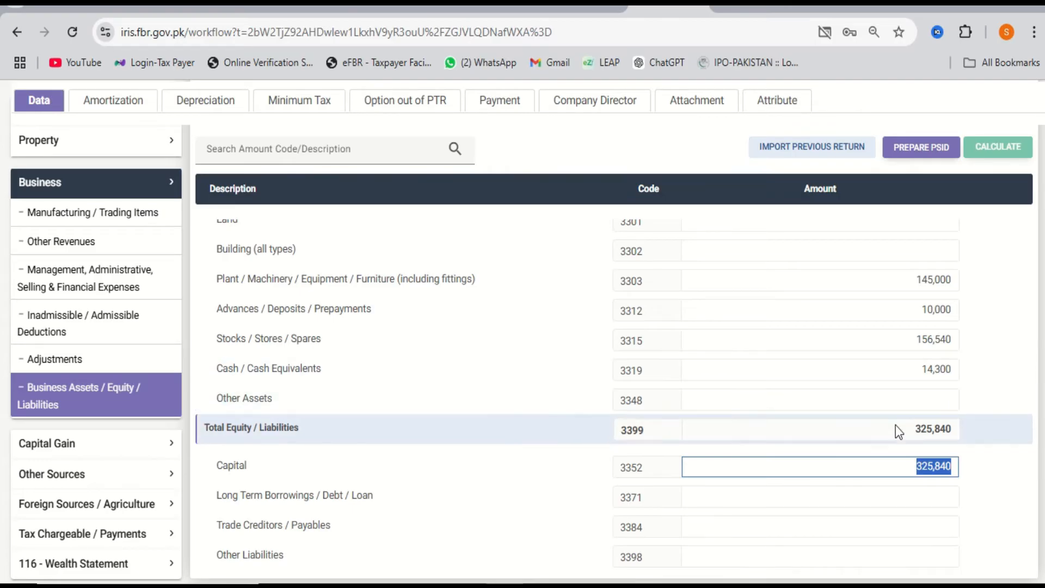
pyautogui.scroll(1, 907, 429)
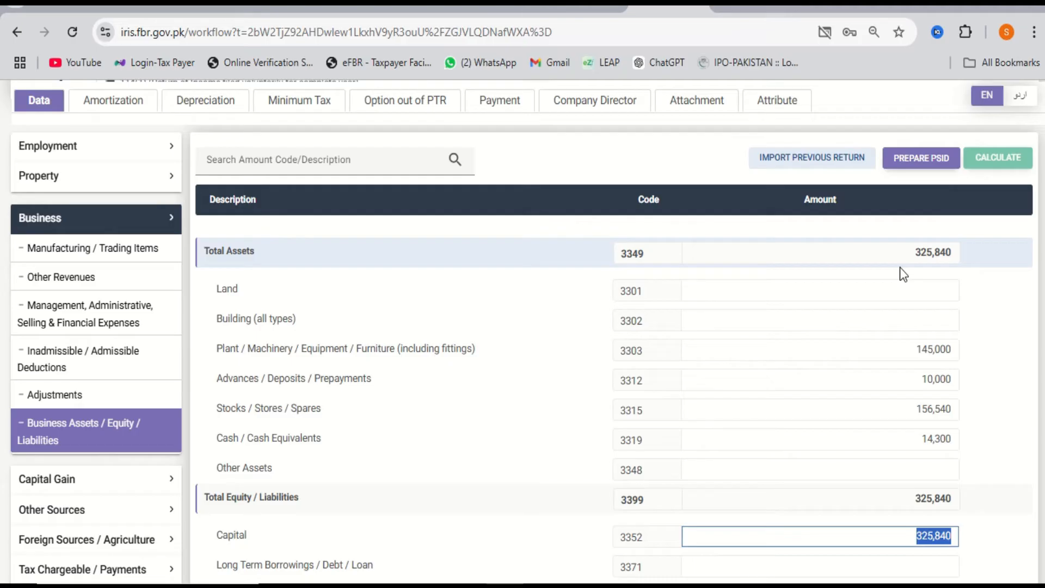
# Go from Manufacturing / Trading Items to the Wealth Statement's Reconciliation of Net Assets page.
pyautogui.click(132, 253)
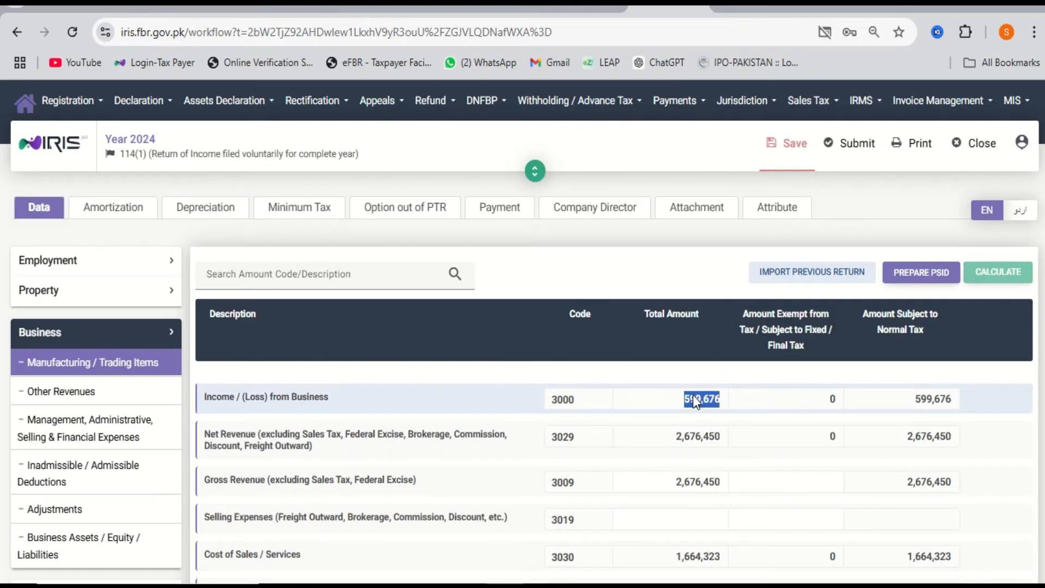
pyautogui.scroll(-1, 693, 399)
pyautogui.click(88, 319)
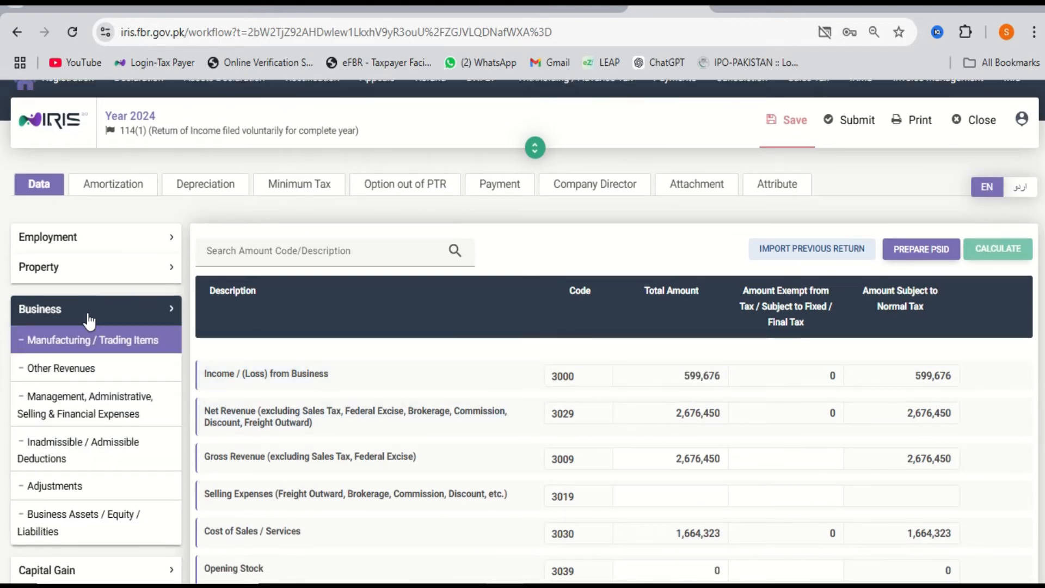
pyautogui.scroll(-3, 89, 319)
pyautogui.click(64, 362)
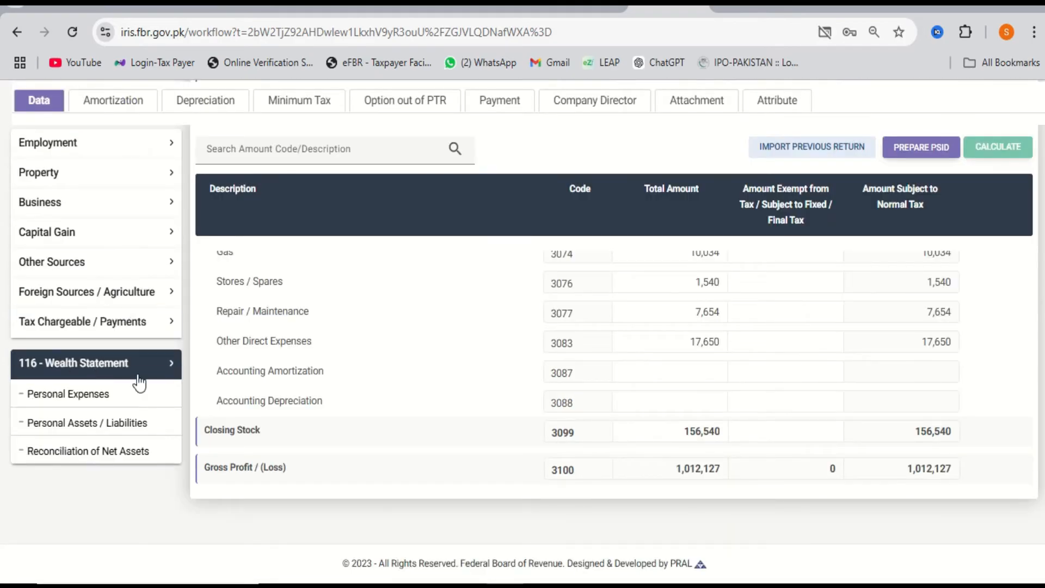
pyautogui.click(134, 463)
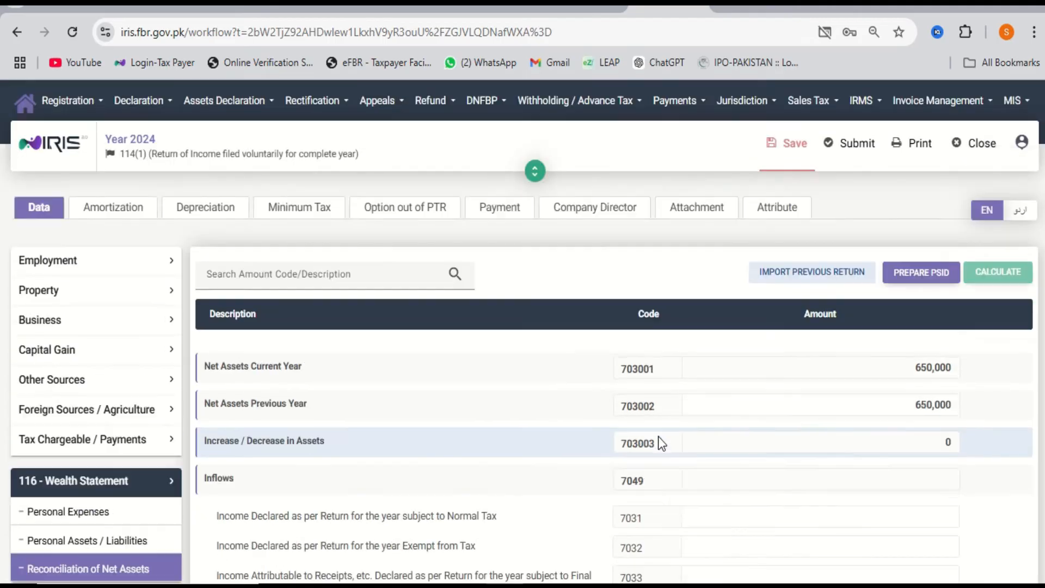
# Enter 599,676 as income subject to normal tax (7031) and recalculate.
pyautogui.click(868, 401)
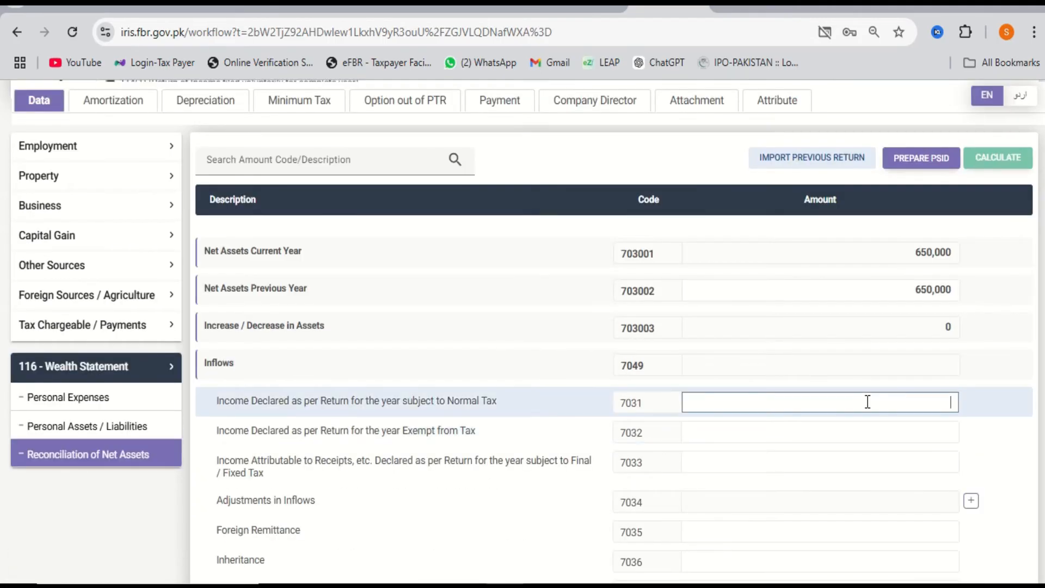
pyautogui.write('599,676')
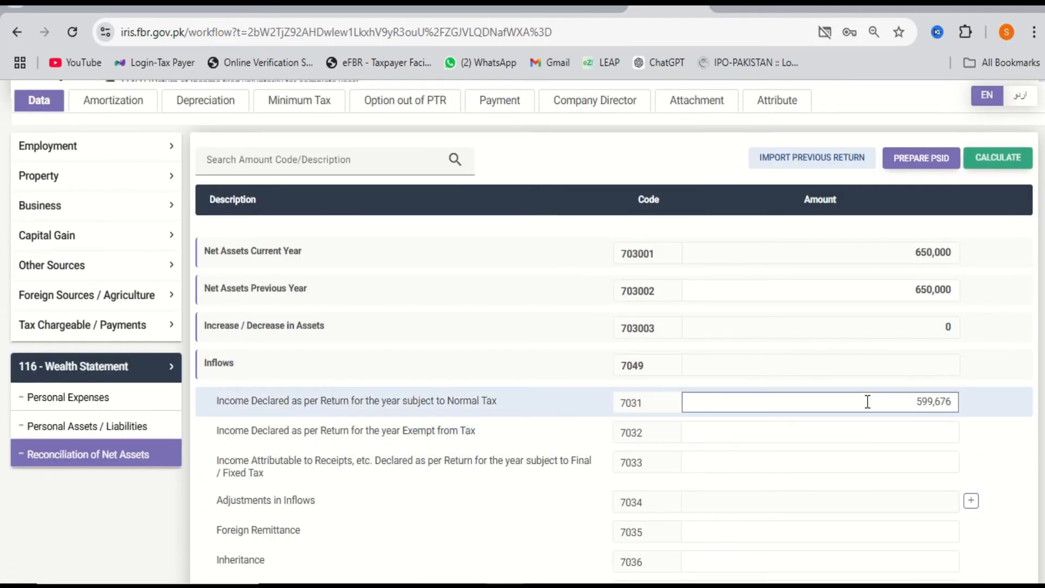
pyautogui.click(1009, 167)
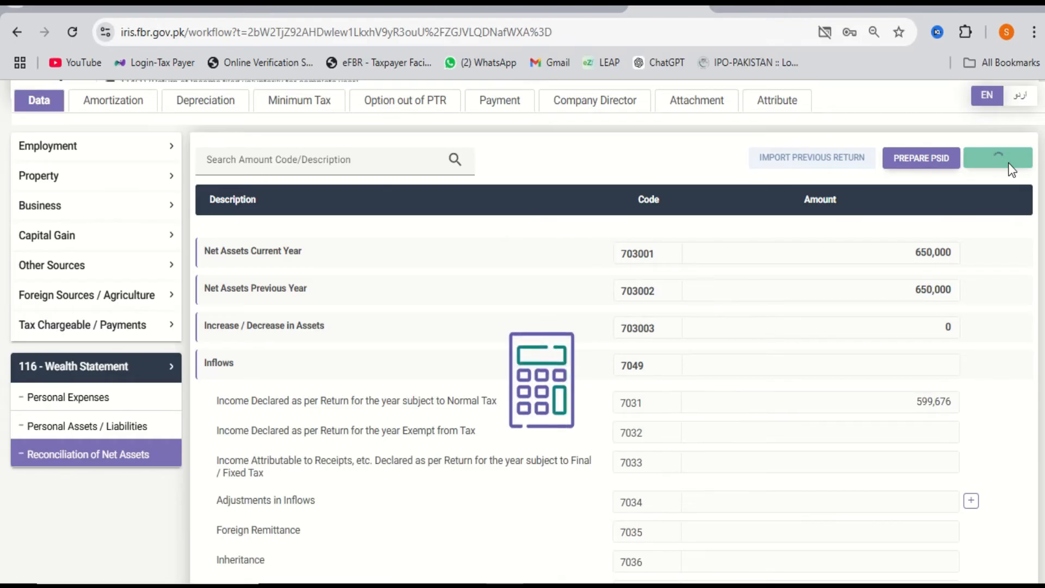
pyautogui.click(151, 427)
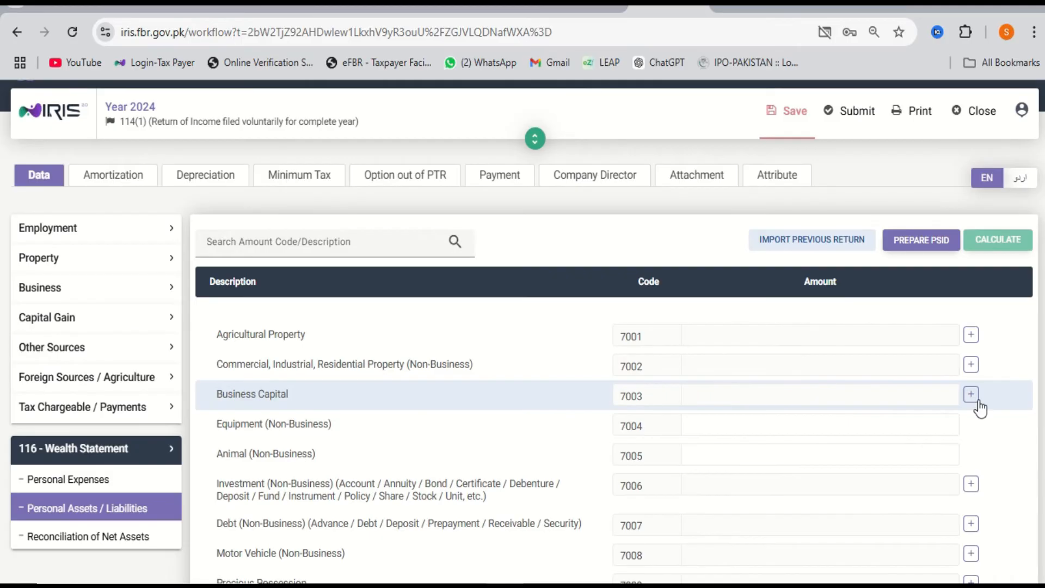
# Add a Business Capital (7003) entry named for the business, holding 325,840, and recalculate.
pyautogui.click(971, 395)
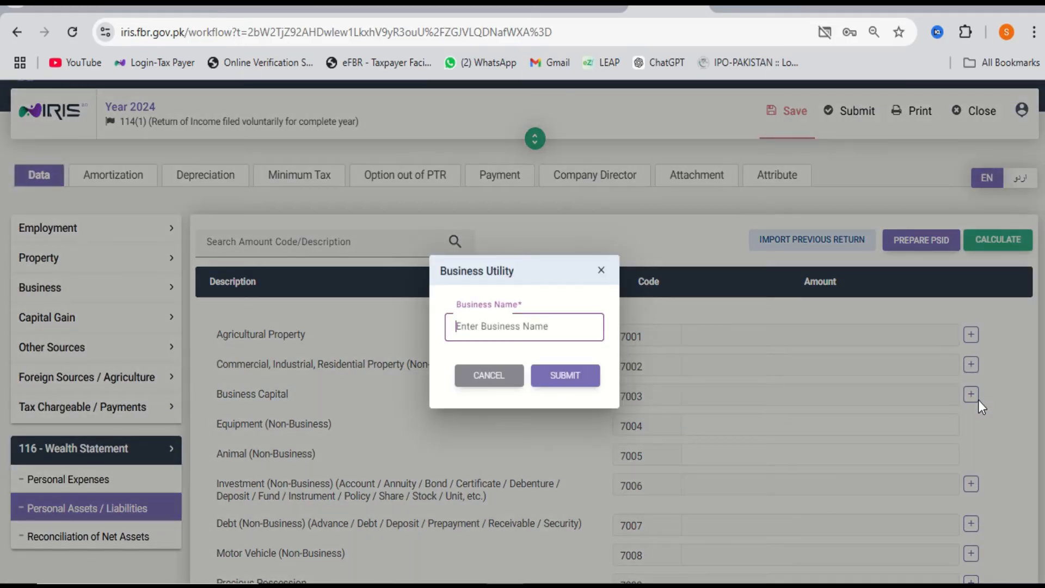
pyautogui.write('Ayan')
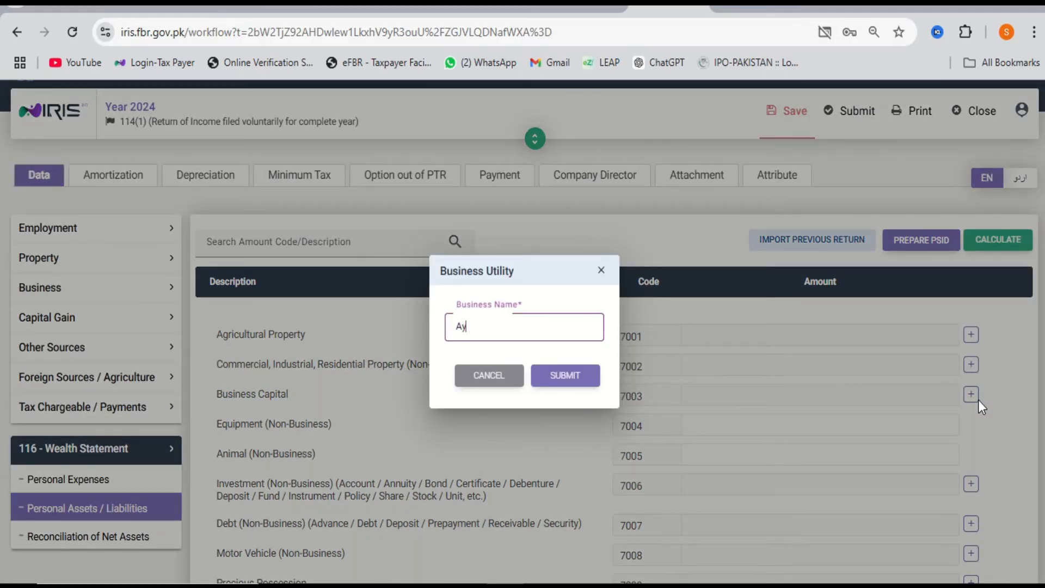
pyautogui.write('Traders')
pyautogui.press('Return')
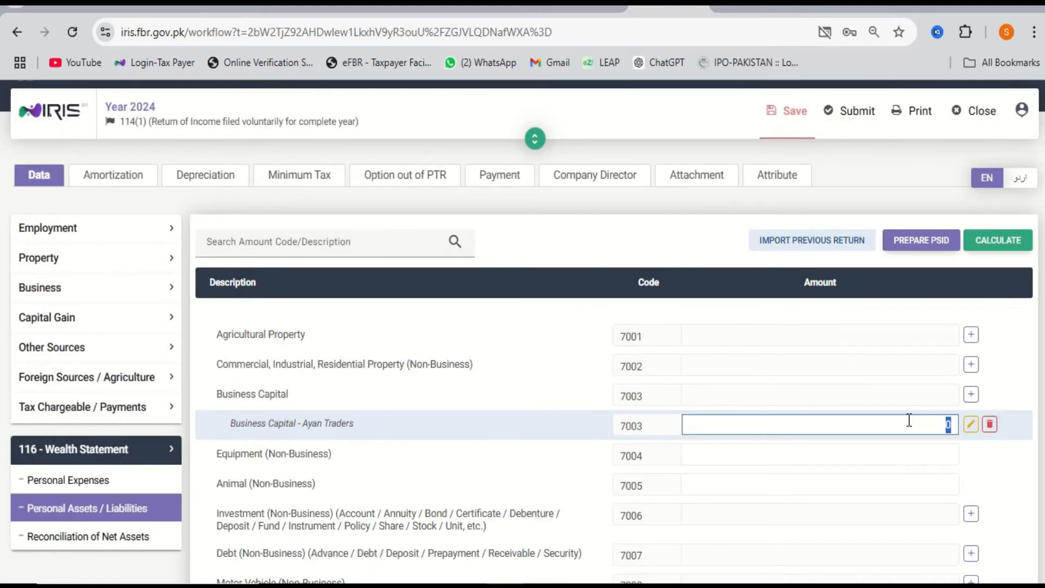
pyautogui.write('325,840')
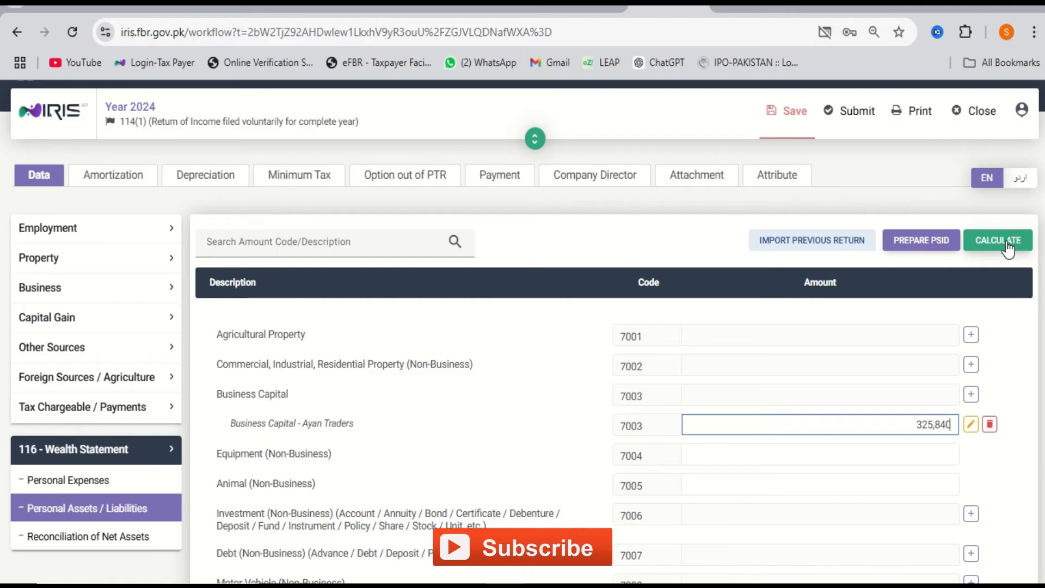
pyautogui.click(1007, 243)
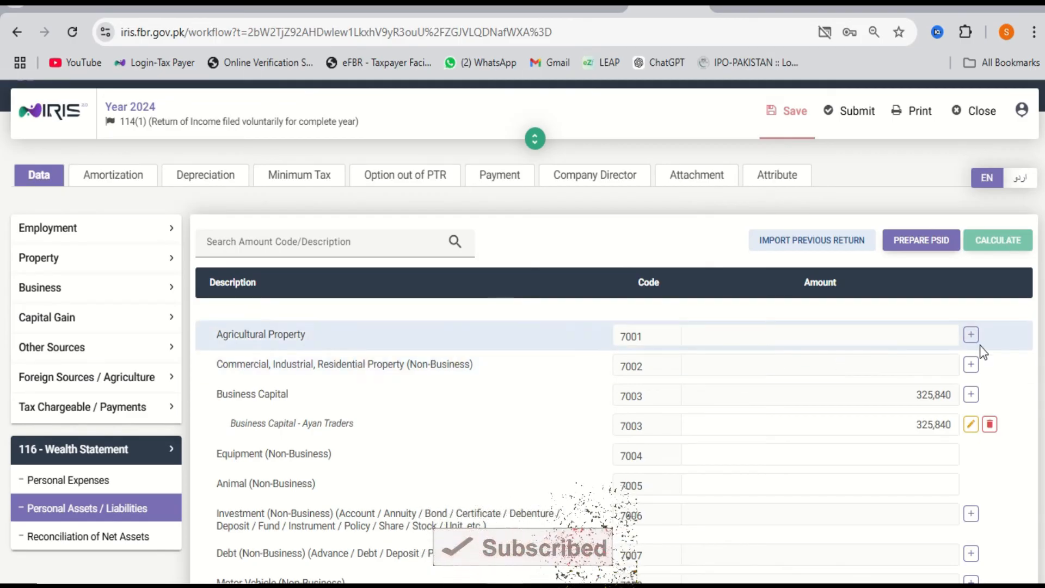
# Add a 7002 property entry with address and contents, valued at 6,140,500, and recalculate.
pyautogui.click(972, 365)
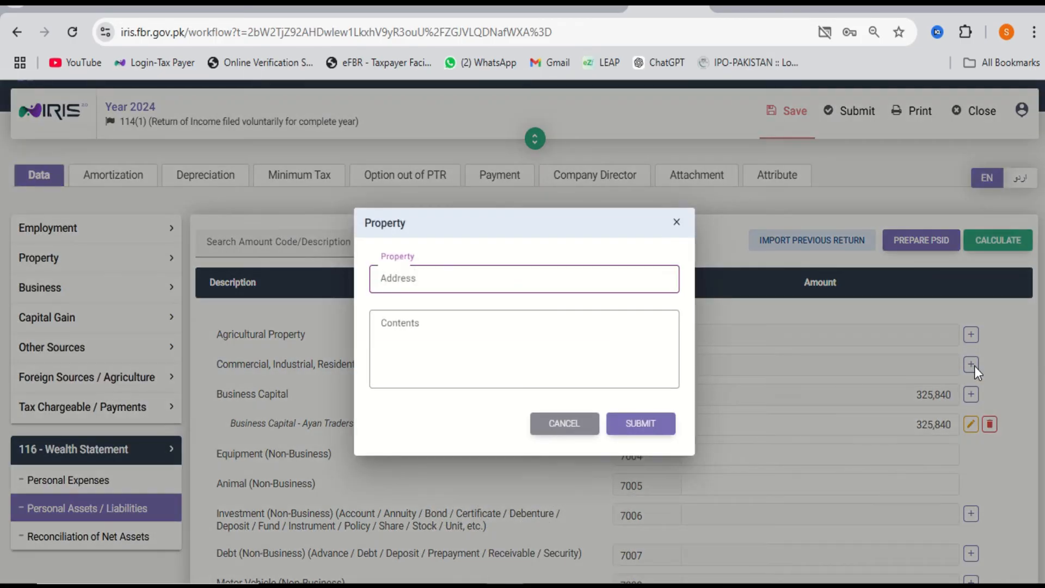
pyautogui.write('...')
pyautogui.press('Tab')
pyautogui.write('...')
pyautogui.press('BackSpace')
pyautogui.press('BackSpace')
pyautogui.press('BackSpace')
pyautogui.press('BackSpace')
pyautogui.write('...')
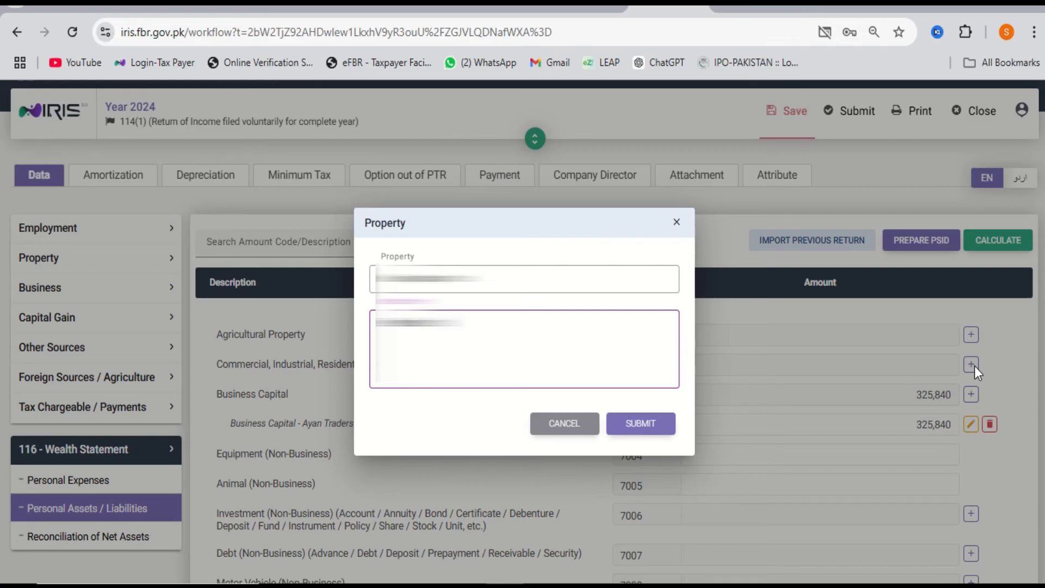
pyautogui.write('......')
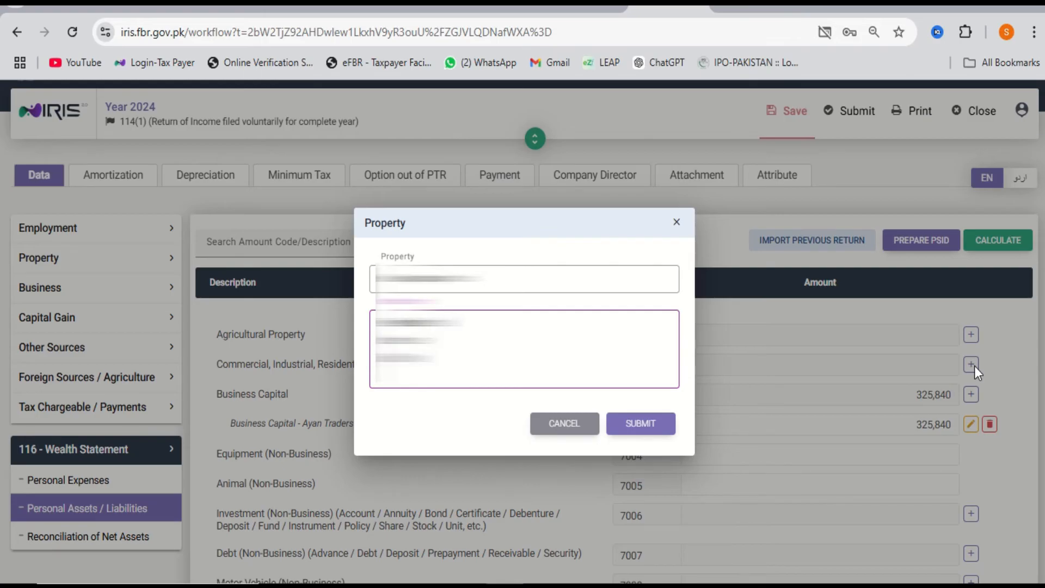
pyautogui.write('...')
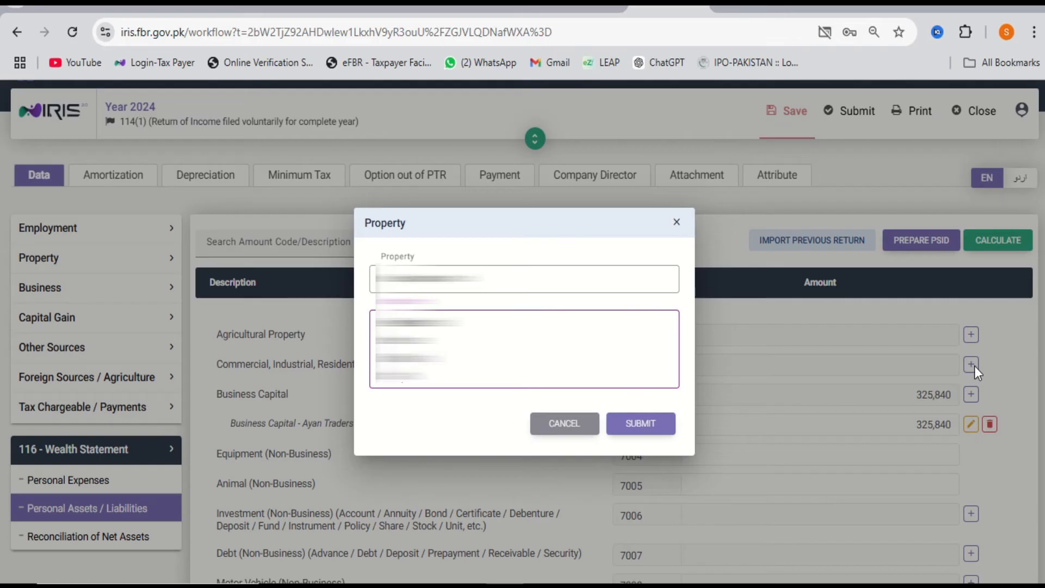
pyautogui.press('Tab')
pyautogui.press('Return')
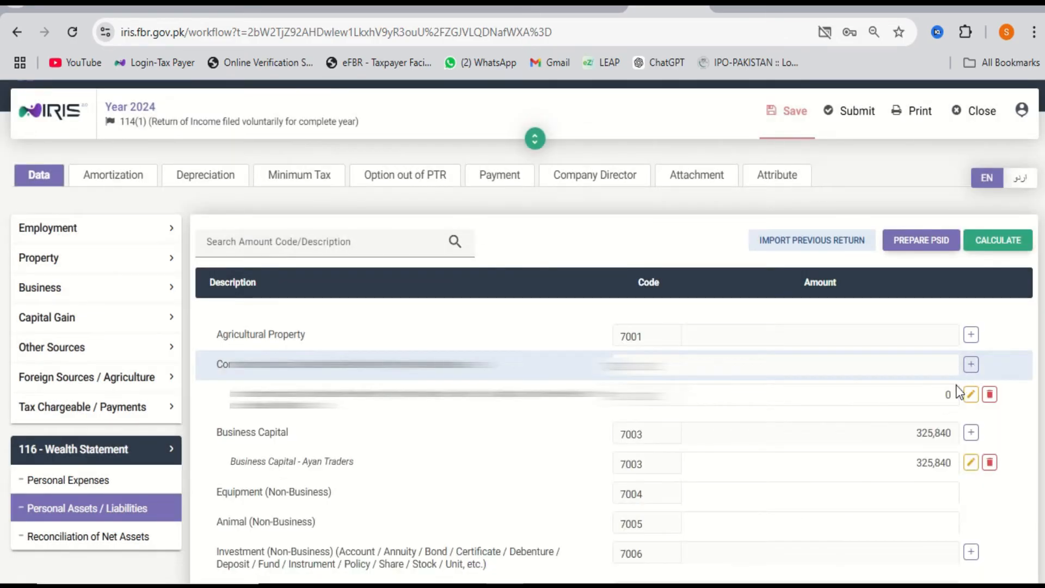
pyautogui.click(942, 395)
pyautogui.write('6,140,500')
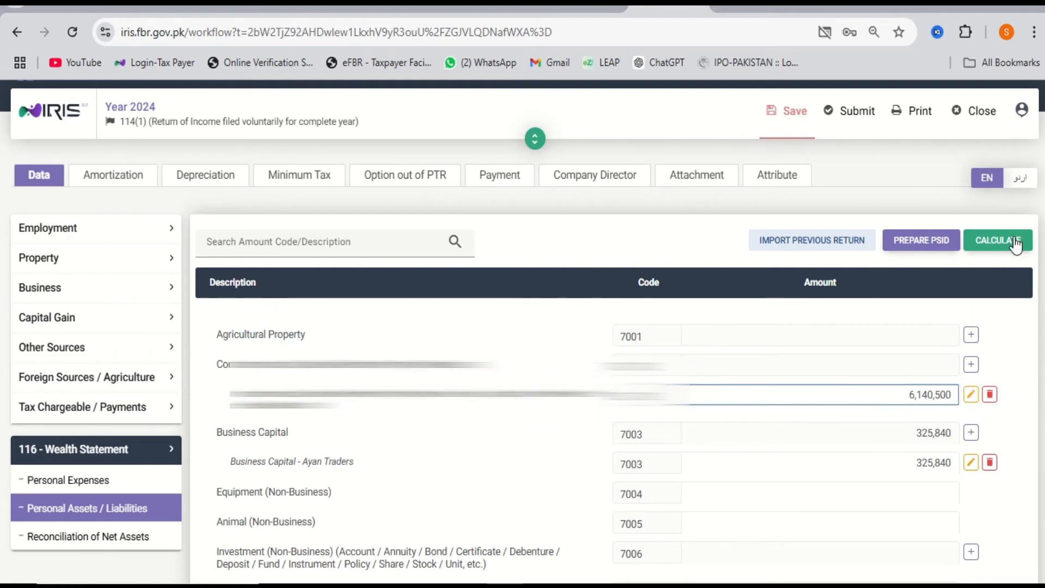
pyautogui.click(1012, 244)
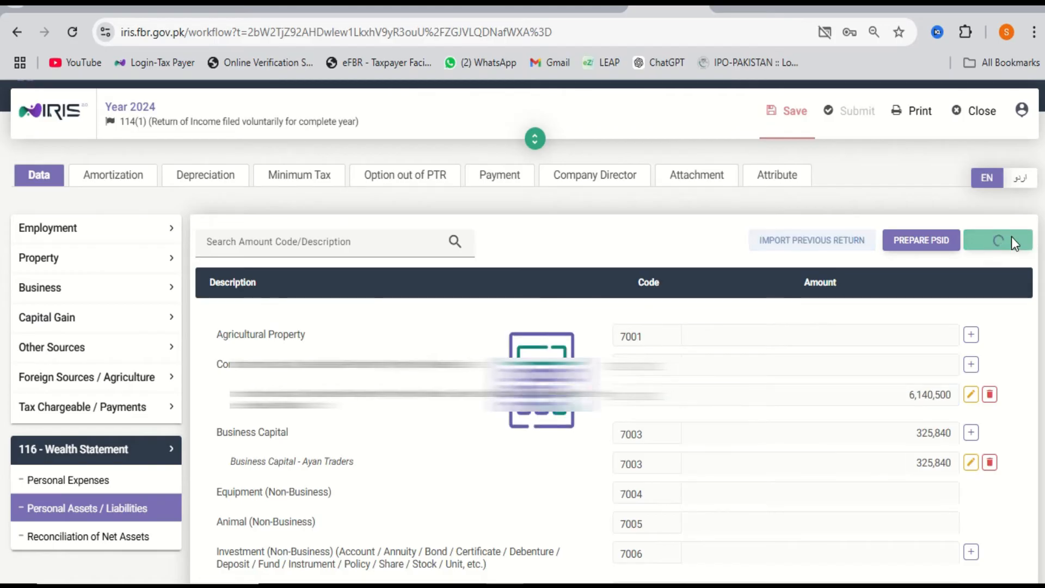
pyautogui.scroll(-3, 974, 434)
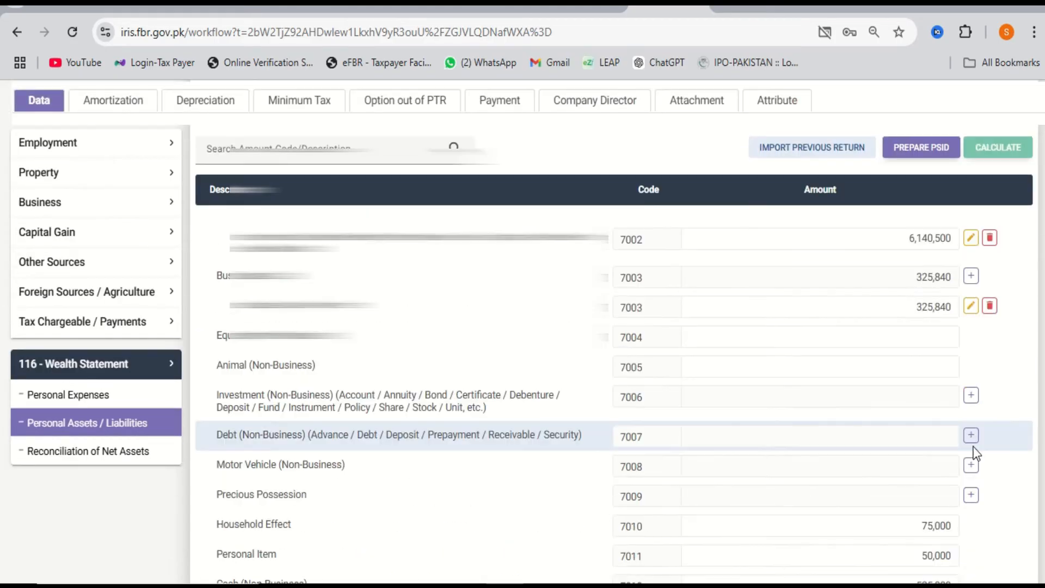
# Add a 7006 investment entry with the bank account number and description 'Account Curent HBL'.
pyautogui.click(970, 399)
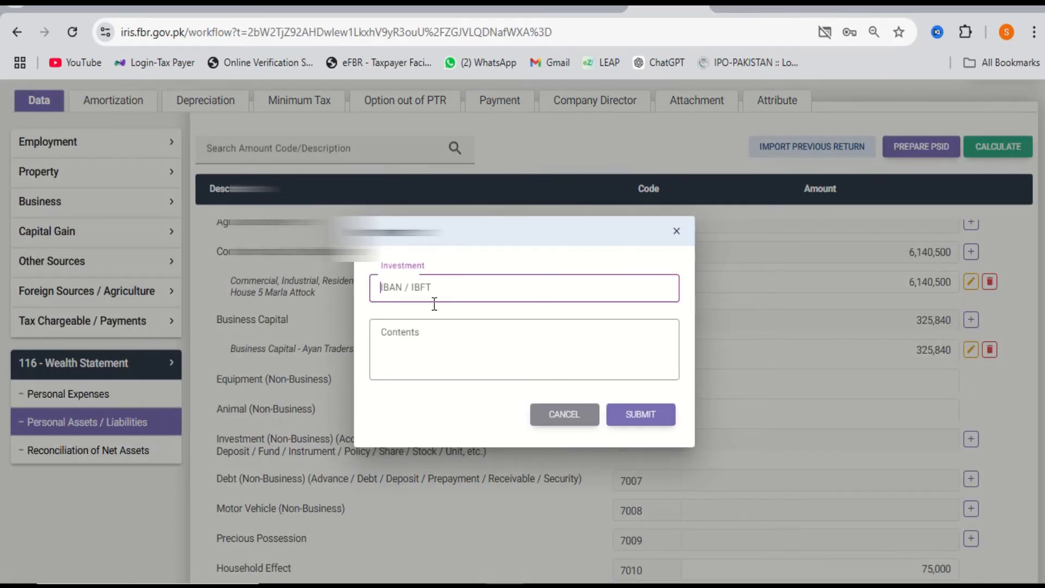
pyautogui.click(432, 336)
pyautogui.click(446, 283)
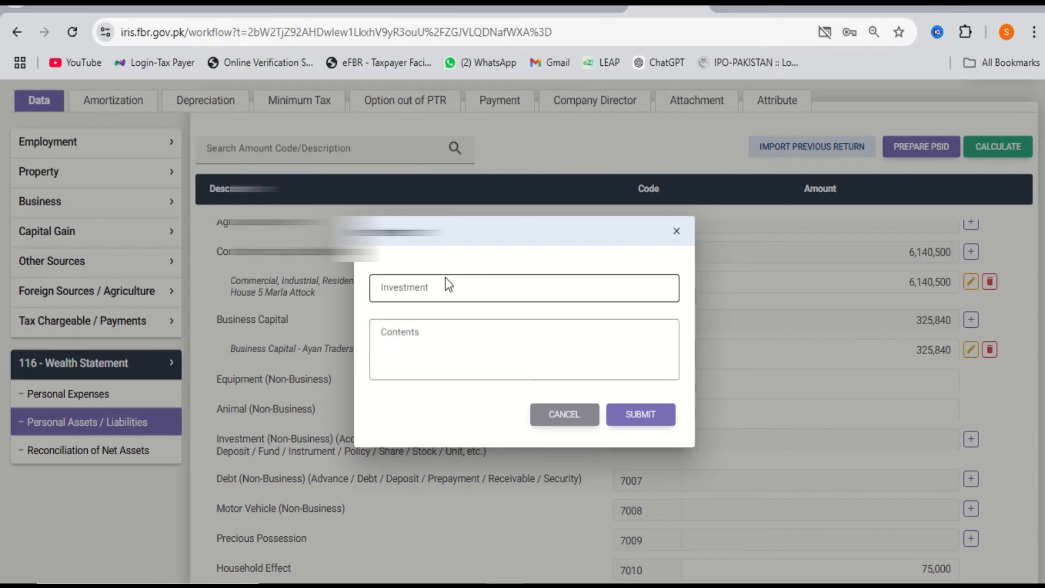
pyautogui.press('Tab')
pyautogui.write('Account')
pyautogui.press('Return')
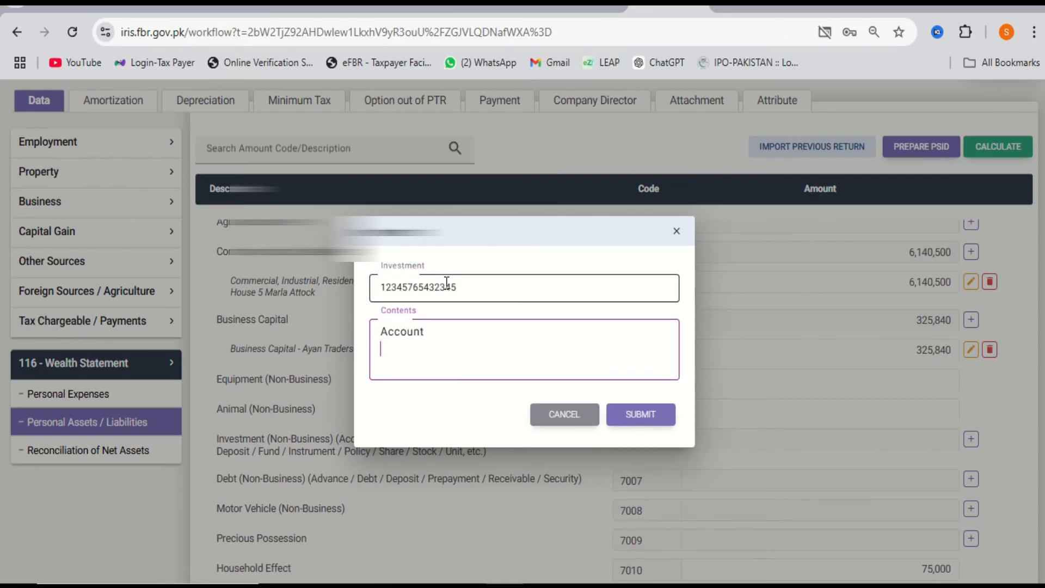
pyautogui.write('CXurre')
pyautogui.press('BackSpace')
pyautogui.press('BackSpace')
pyautogui.press('BackSpace')
pyautogui.press('BackSpace')
pyautogui.press('BackSpace')
pyautogui.write('urent')
pyautogui.press('Return')
pyautogui.write('HBL')
pyautogui.press('Tab')
pyautogui.press('Tab')
pyautogui.press('Return')
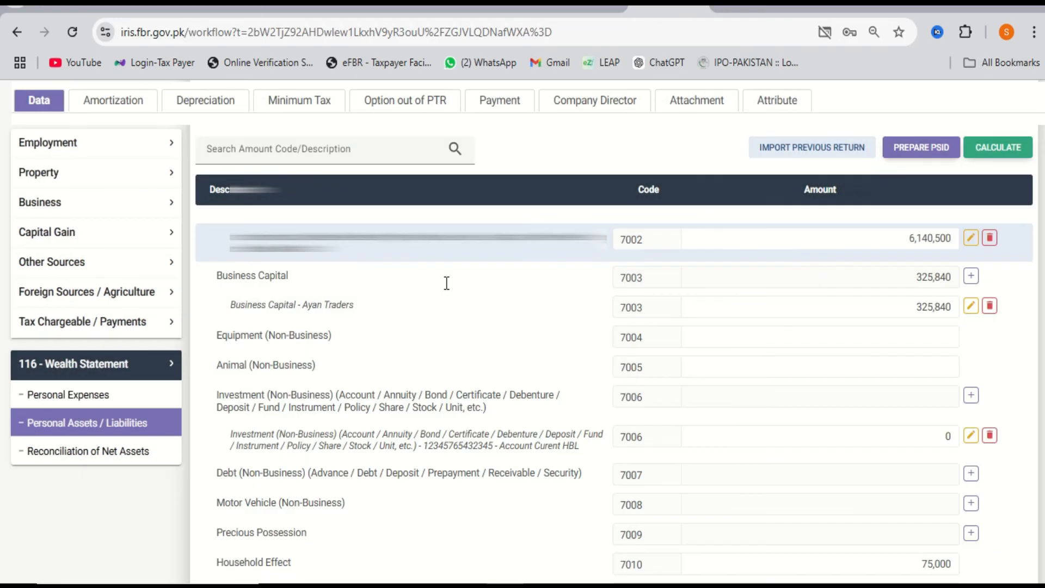
# Set the new investment's amount to 14,300 and recalculate the totals.
pyautogui.click(898, 440)
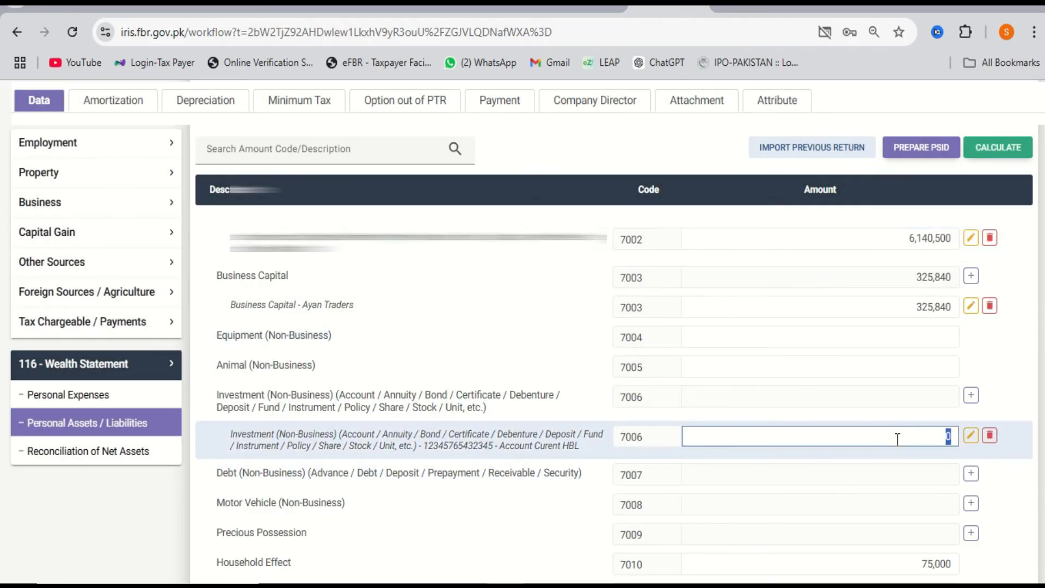
pyautogui.write('14,300')
pyautogui.click(1007, 150)
pyautogui.scroll(-1, 956, 393)
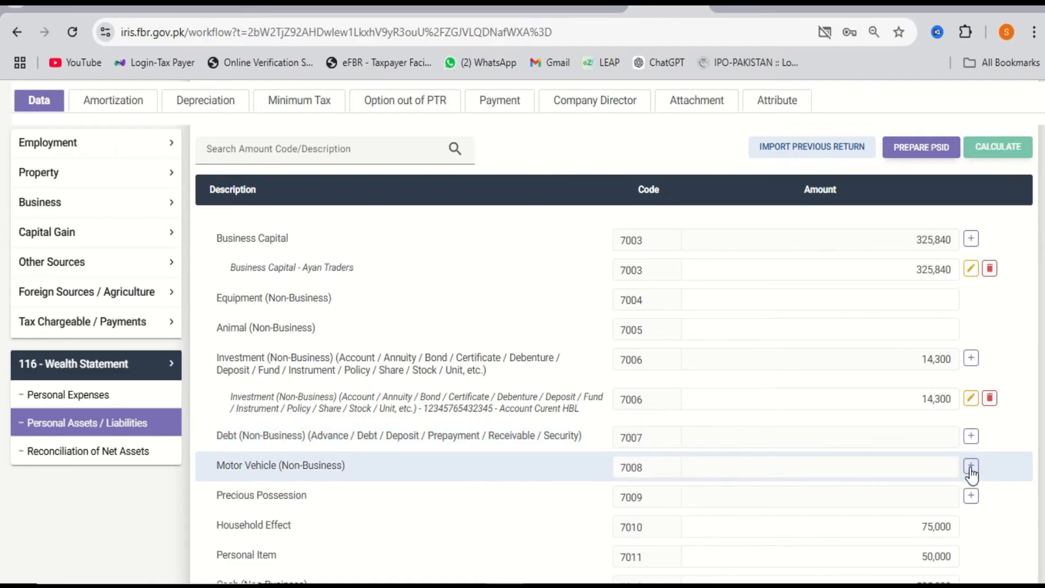
pyautogui.scroll(-1, 973, 477)
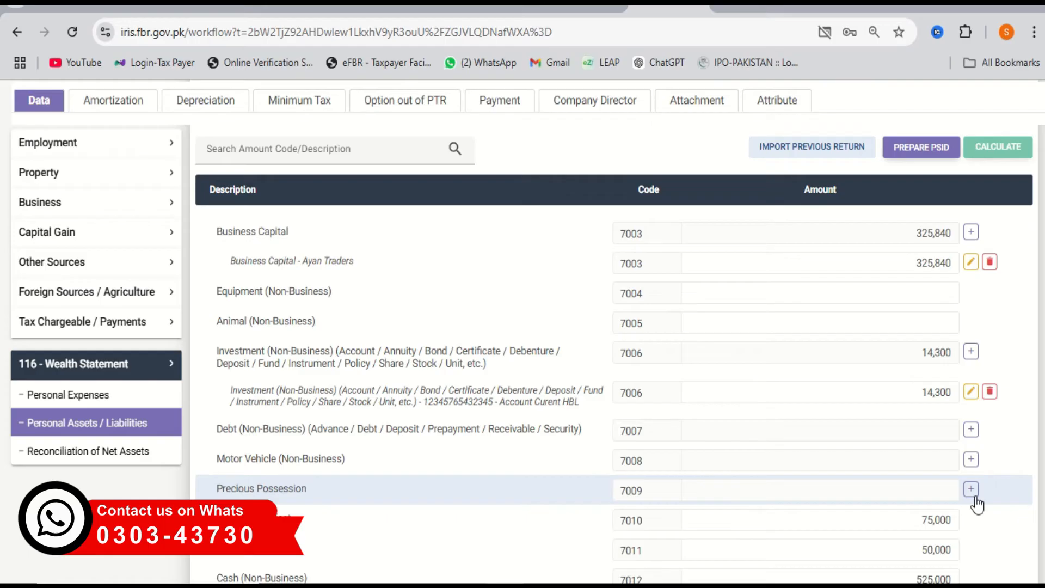
pyautogui.scroll(-1, 977, 504)
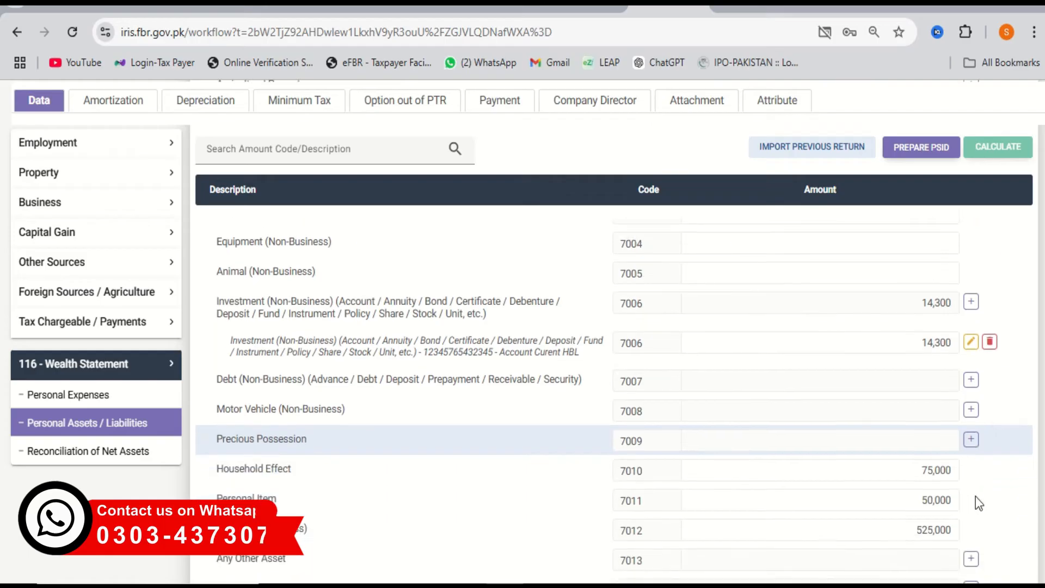
pyautogui.click(894, 481)
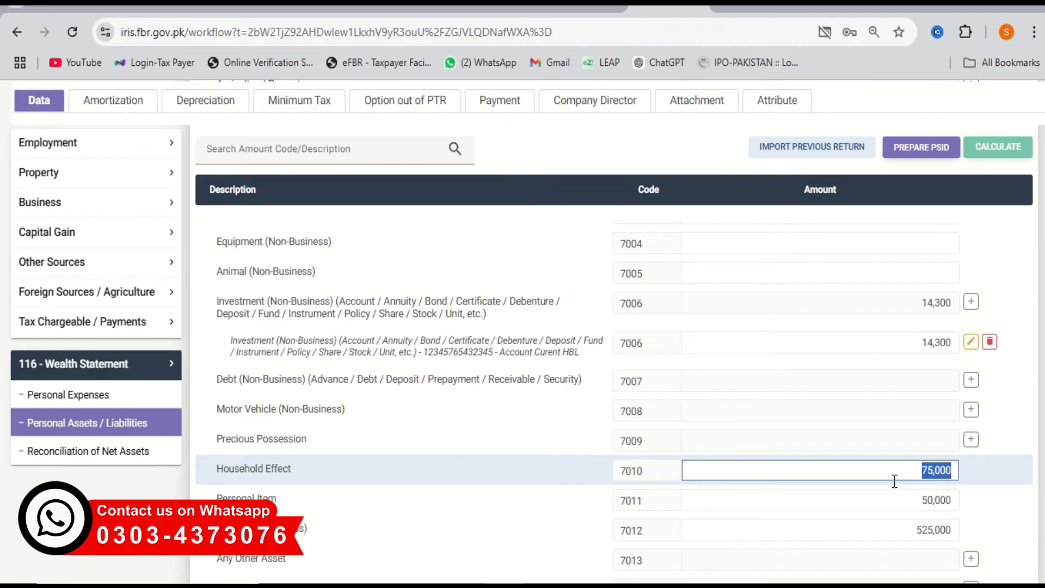
pyautogui.click(888, 505)
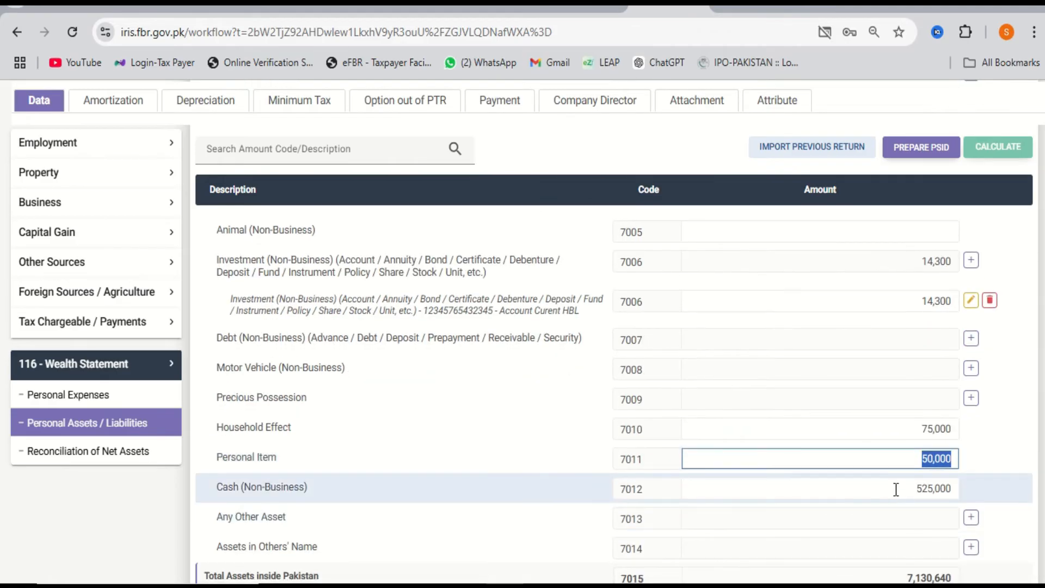
pyautogui.click(896, 489)
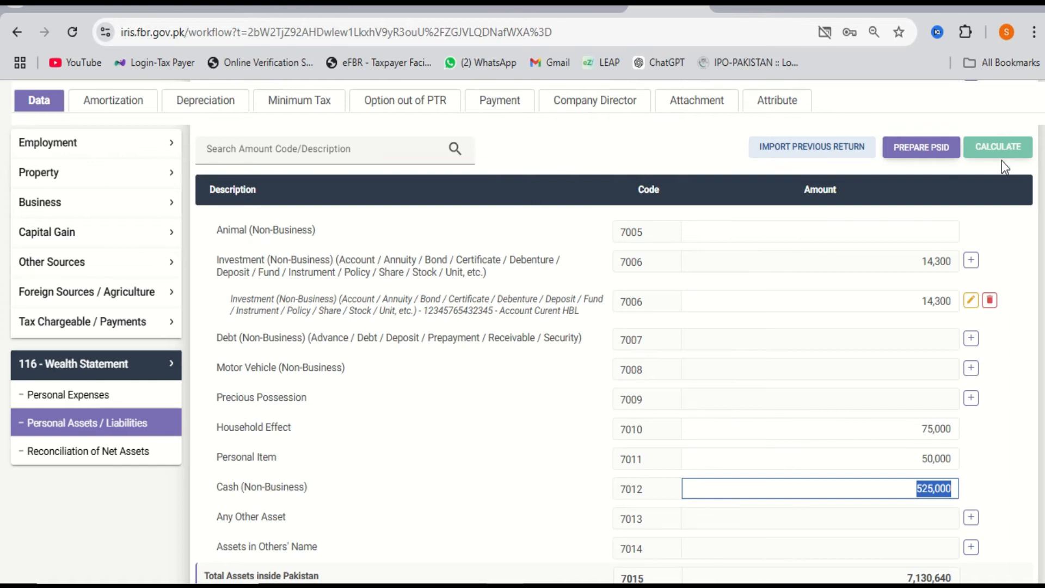
pyautogui.scroll(-3, 949, 288)
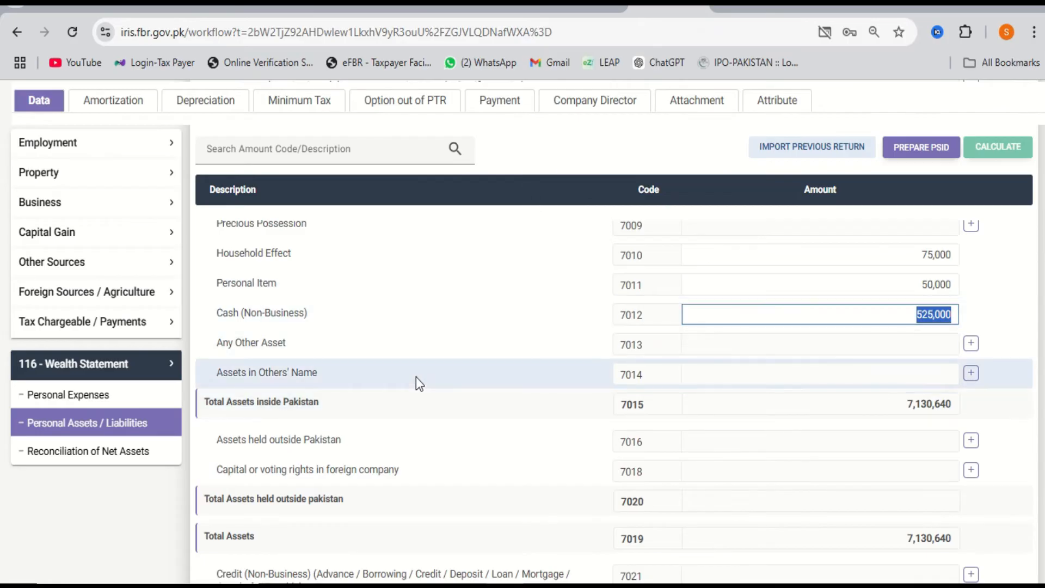
pyautogui.click(969, 376)
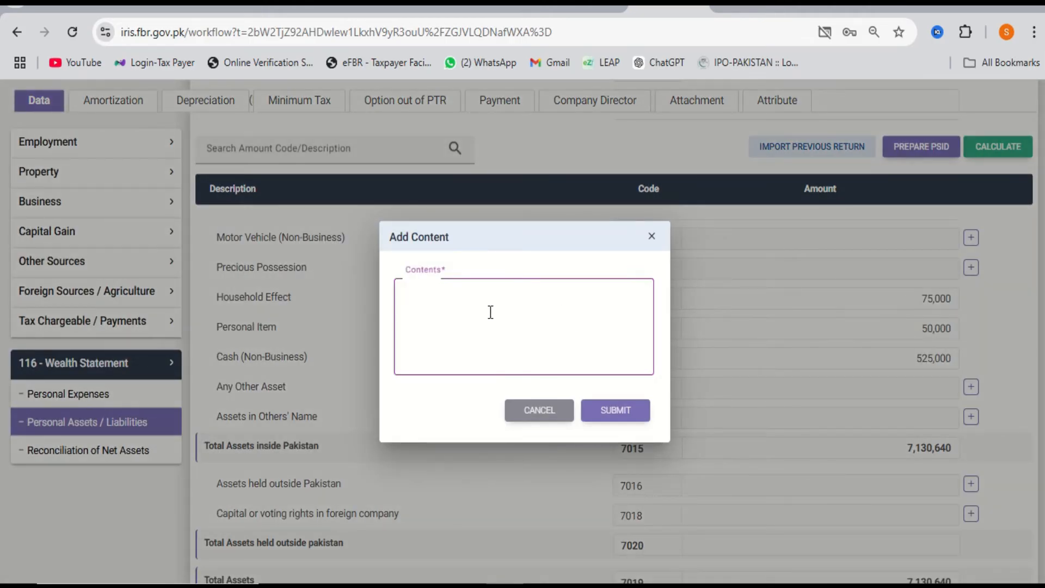
pyautogui.click(523, 411)
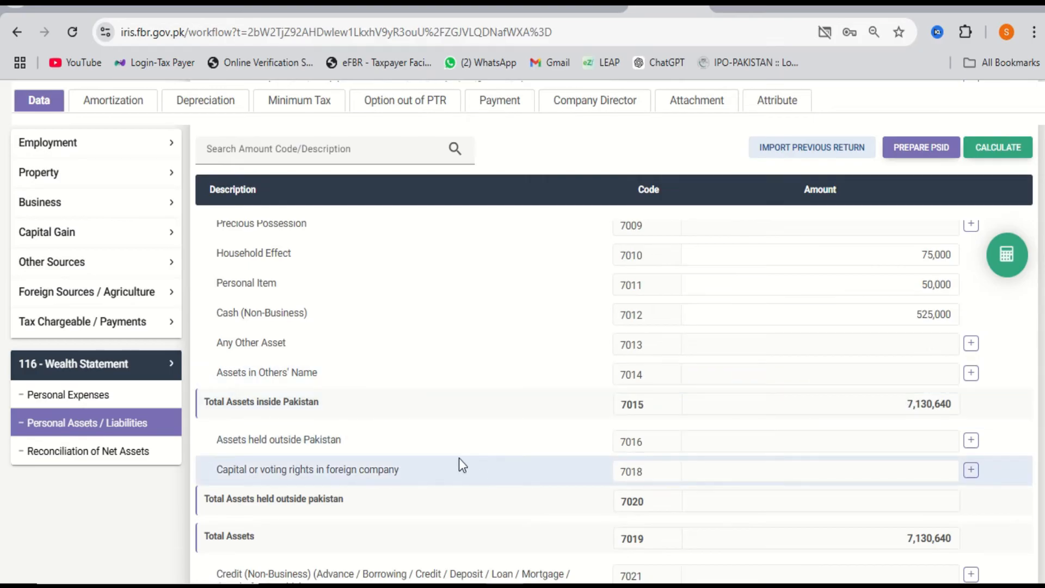
pyautogui.scroll(-1, 548, 384)
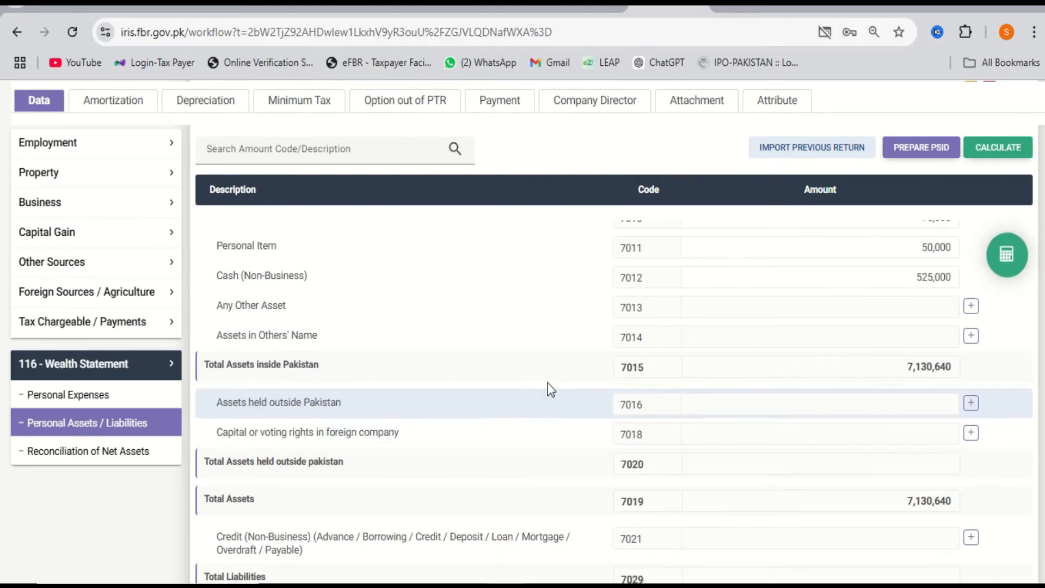
pyautogui.scroll(-3, 359, 421)
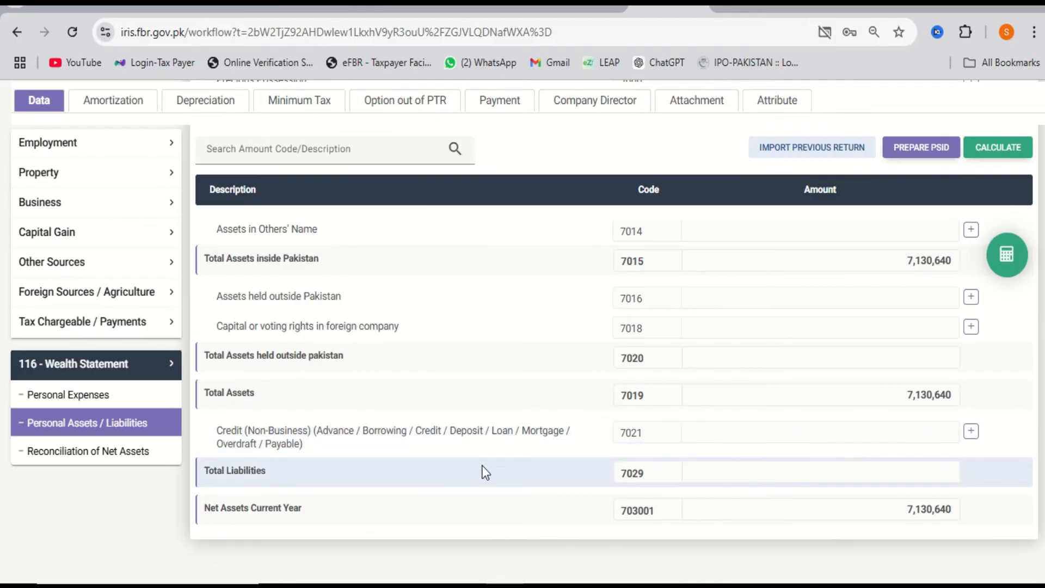
pyautogui.click(972, 435)
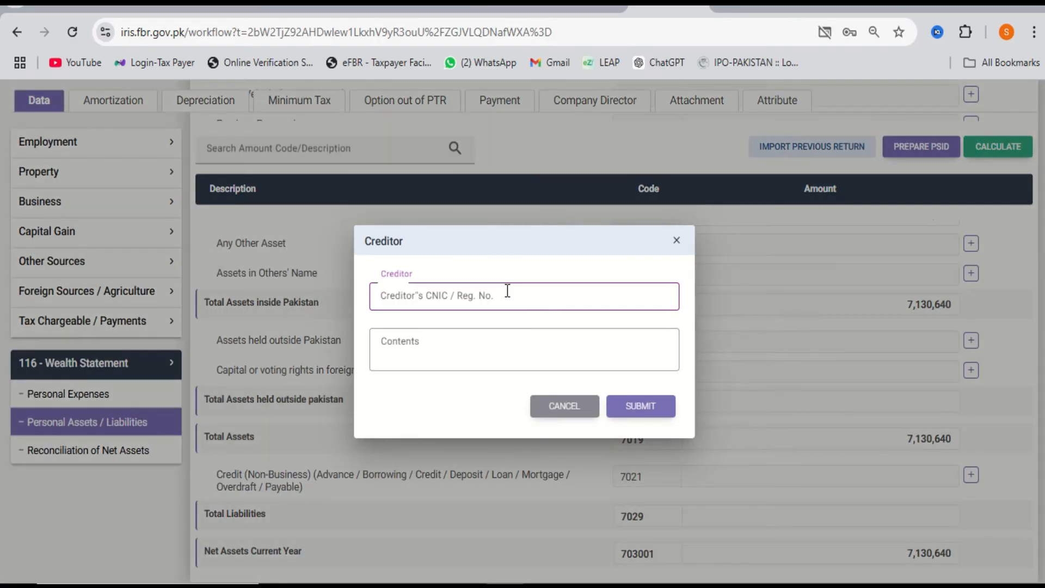
pyautogui.click(567, 407)
pyautogui.scroll(-1, 775, 508)
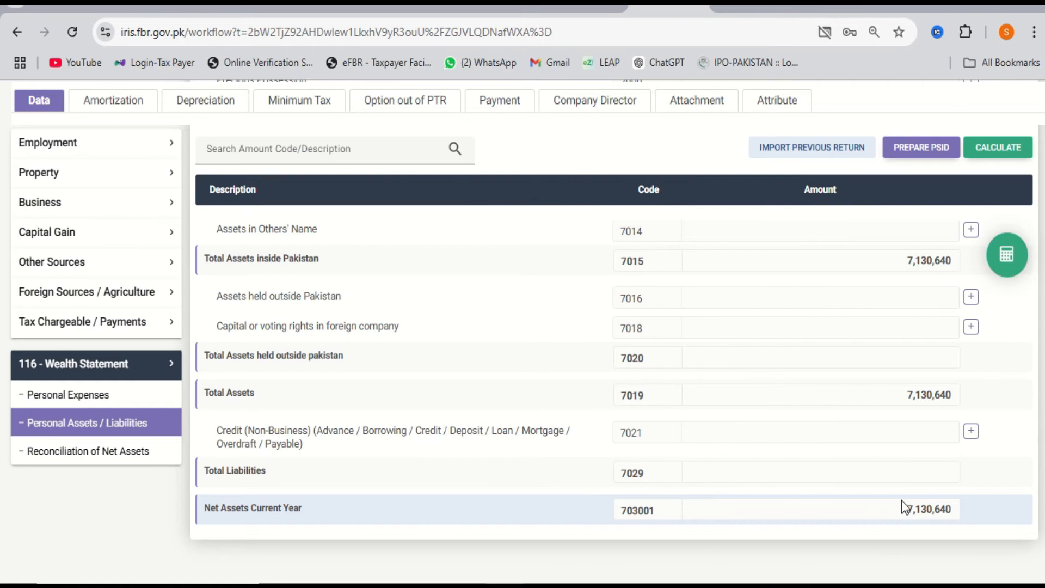
# Save the return, review the 5,880,964 unreconciled amount, then return to Personal Assets / Liabilities.
pyautogui.scroll(10, 979, 423)
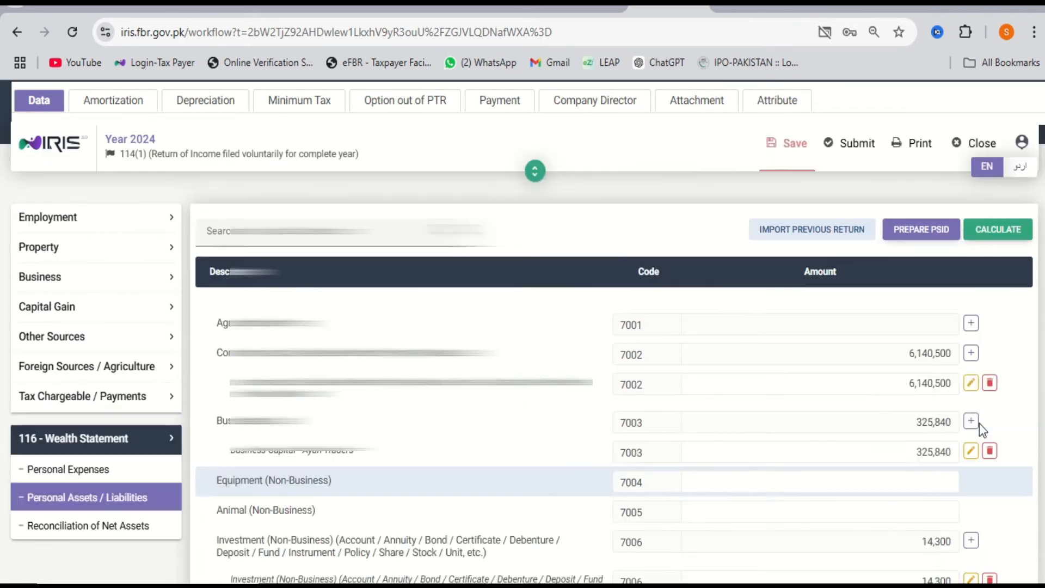
pyautogui.click(787, 144)
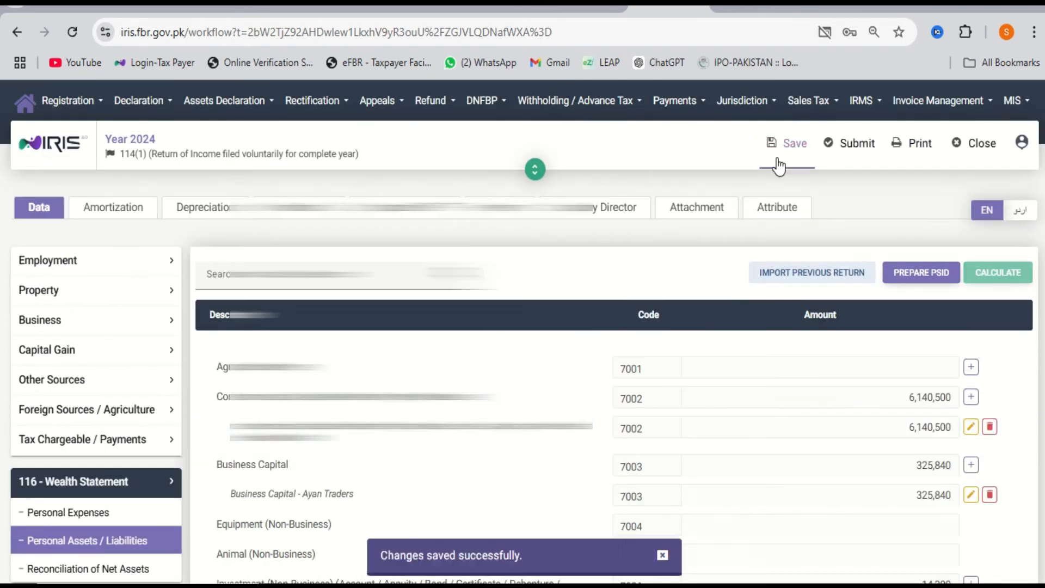
pyautogui.scroll(-5, 478, 485)
pyautogui.click(144, 453)
pyautogui.scroll(-5, 758, 447)
pyautogui.scroll(5, 757, 446)
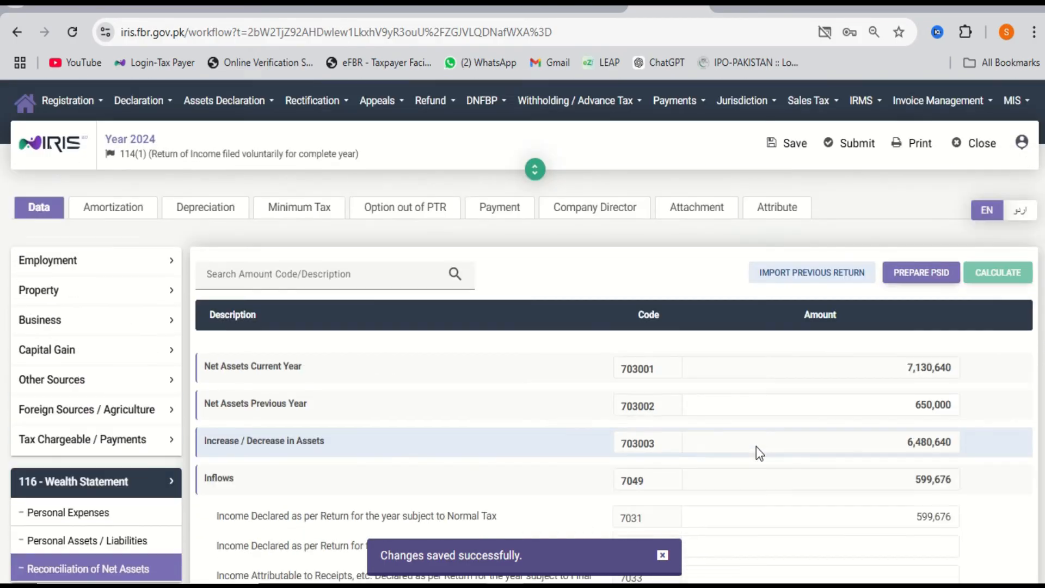
pyautogui.scroll(-6, 757, 446)
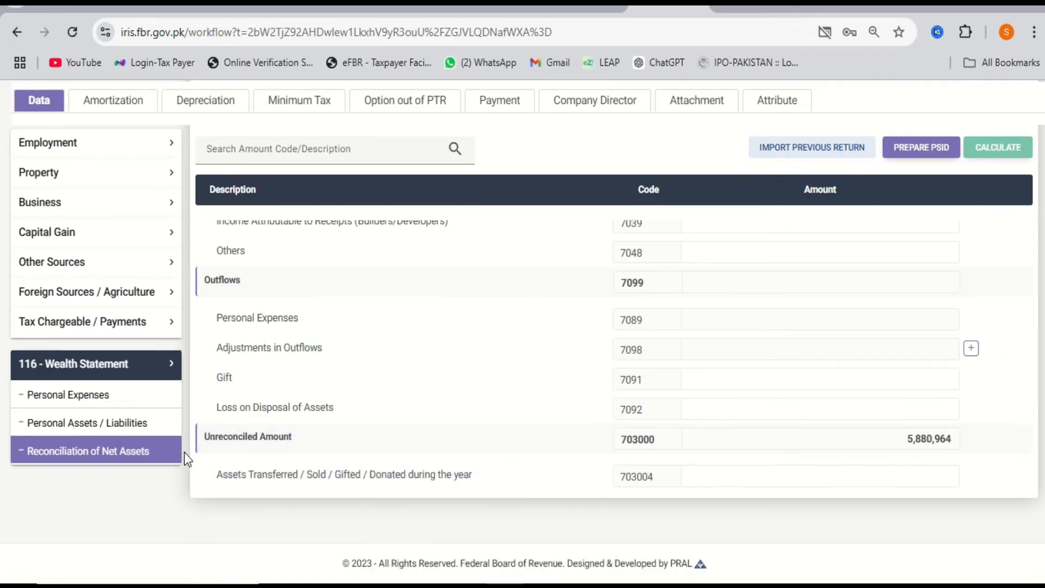
pyautogui.click(145, 423)
pyautogui.scroll(2, 750, 438)
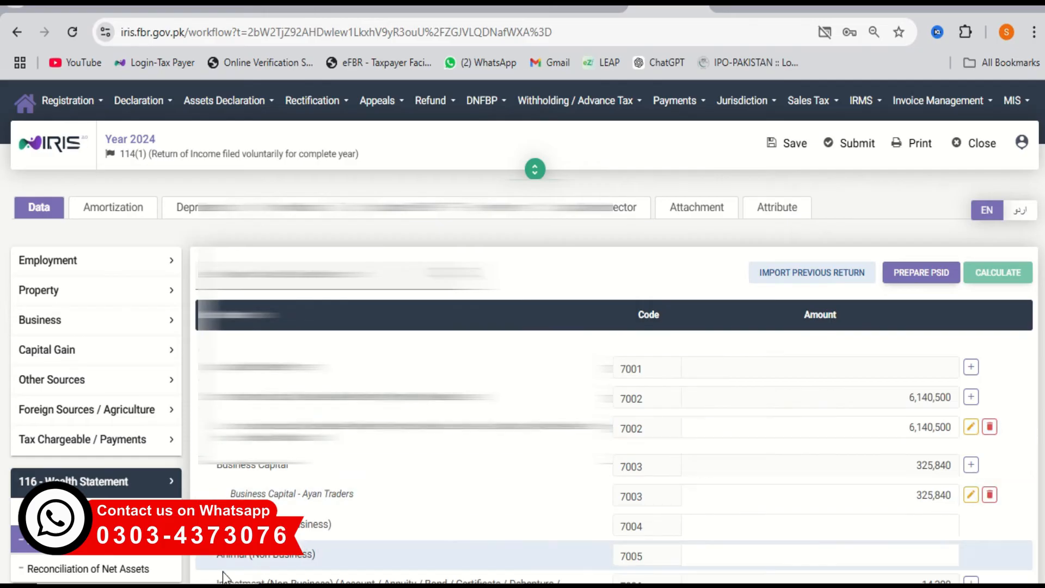
# Enter 6,540,000 as Foreign Remittance (7035) in the reconciliation and recalculate.
pyautogui.click(52, 569)
pyautogui.scroll(-2, 694, 450)
pyautogui.scroll(-2, 694, 450)
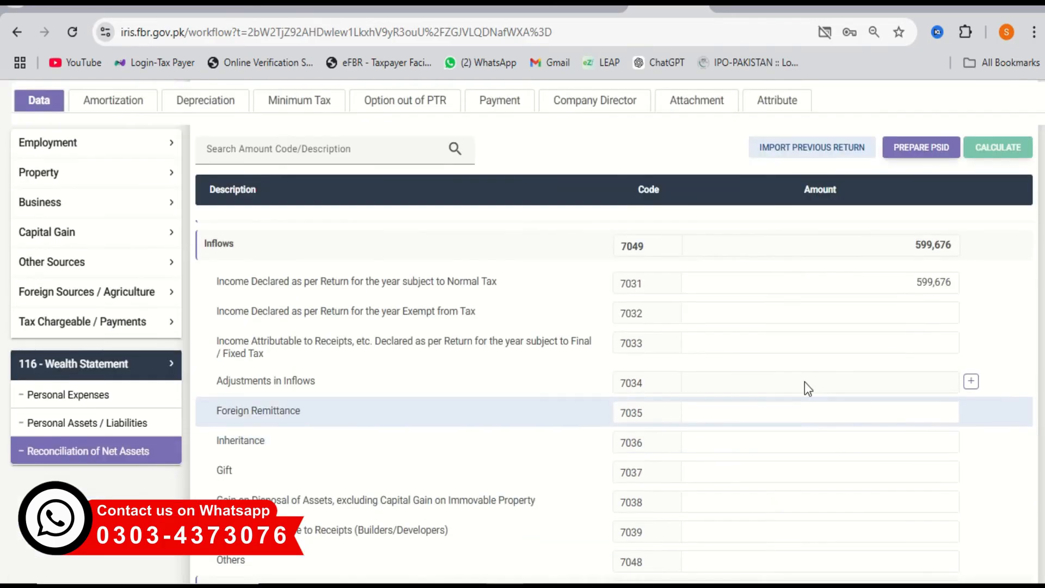
pyautogui.click(833, 415)
pyautogui.write('6,540,000')
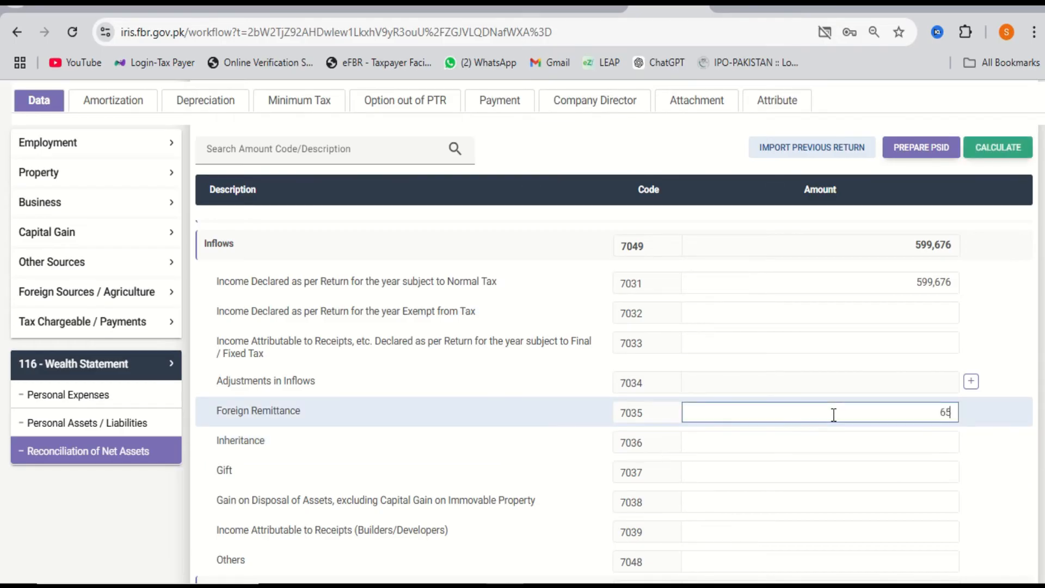
pyautogui.click(987, 154)
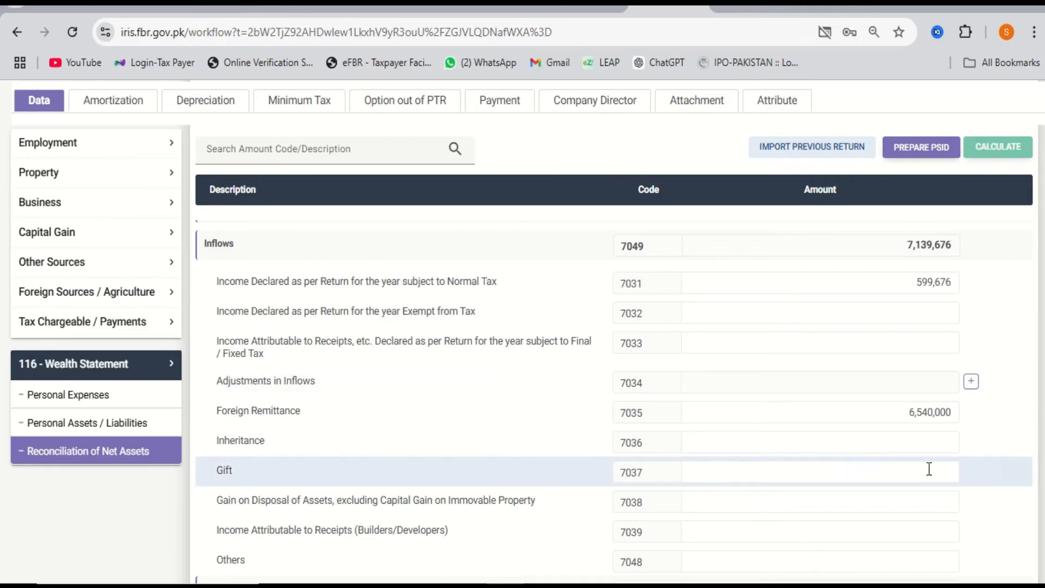
# Review the updated reconciliation, including the income declared subject to normal tax.
pyautogui.scroll(-5, 898, 474)
pyautogui.scroll(4, 933, 436)
pyautogui.scroll(4, 931, 433)
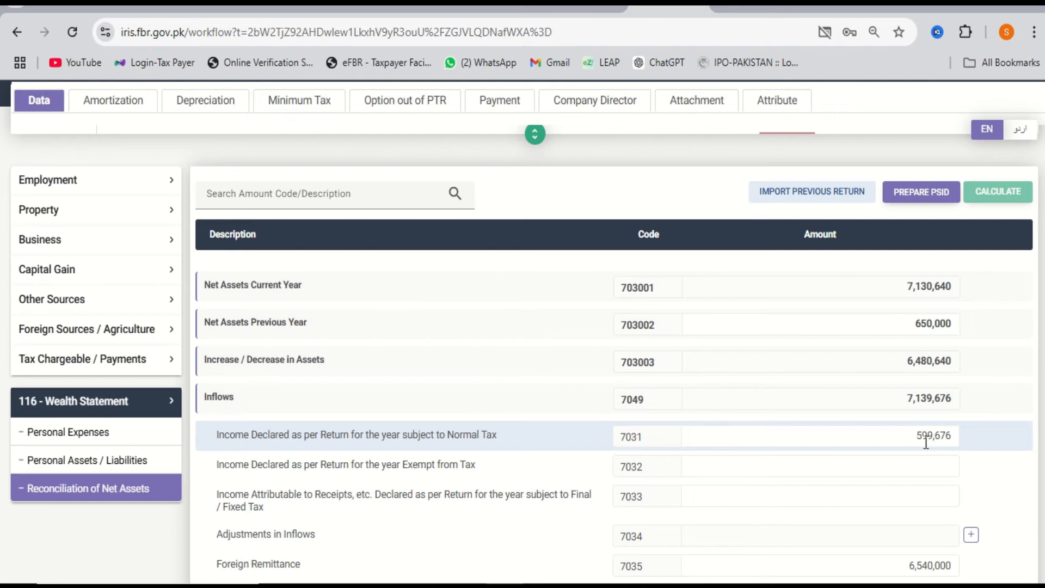
pyautogui.click(926, 443)
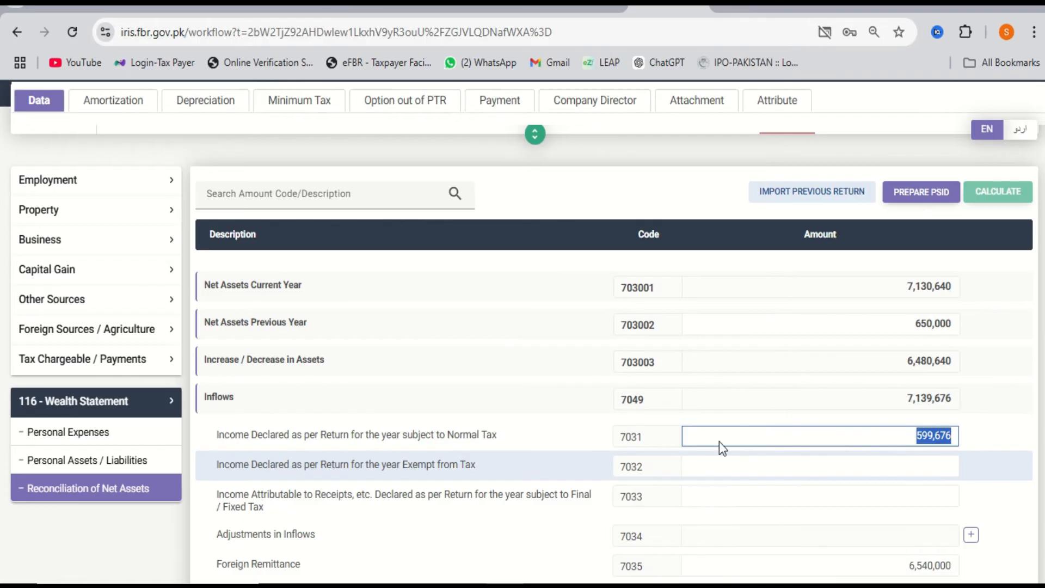
pyautogui.click(164, 369)
pyautogui.scroll(-3, 164, 375)
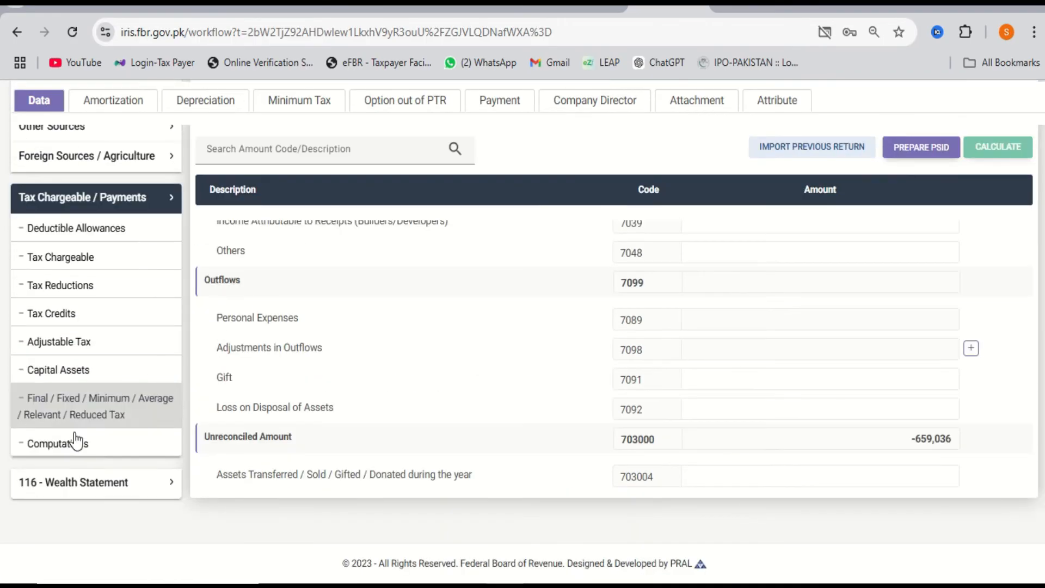
# Review Computations (business income 599,676, refundable tax 183,120) and the Payment tab, then return to Data.
pyautogui.click(86, 458)
pyautogui.scroll(-10, 662, 428)
pyautogui.scroll(1, 429, 457)
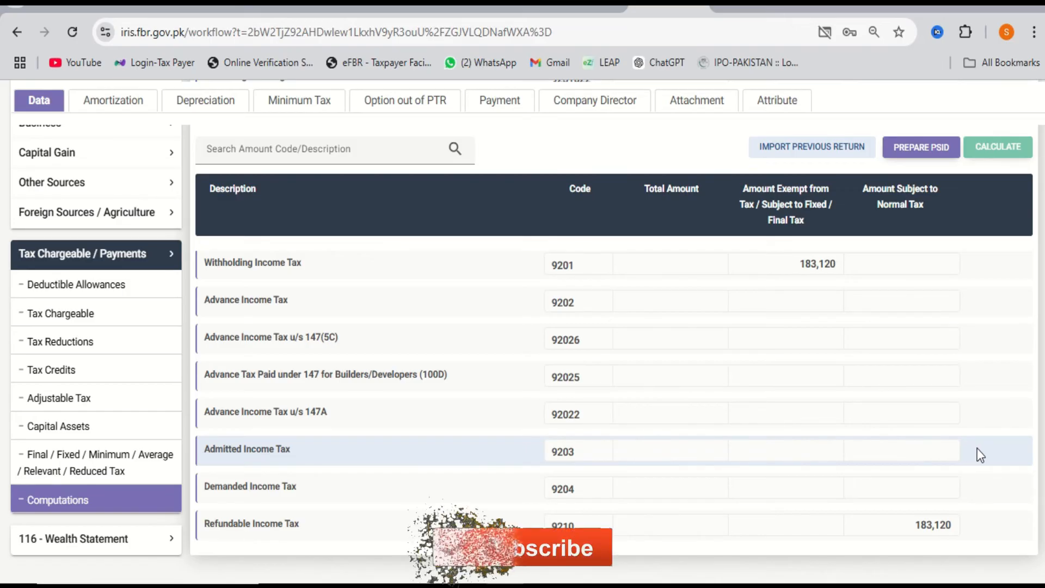
pyautogui.scroll(2, 724, 294)
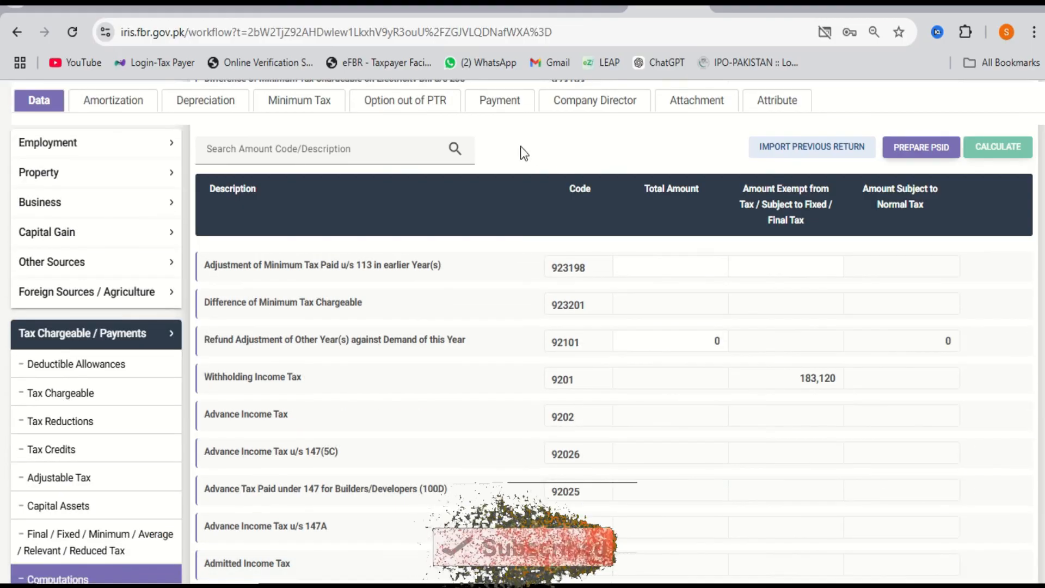
pyautogui.click(510, 103)
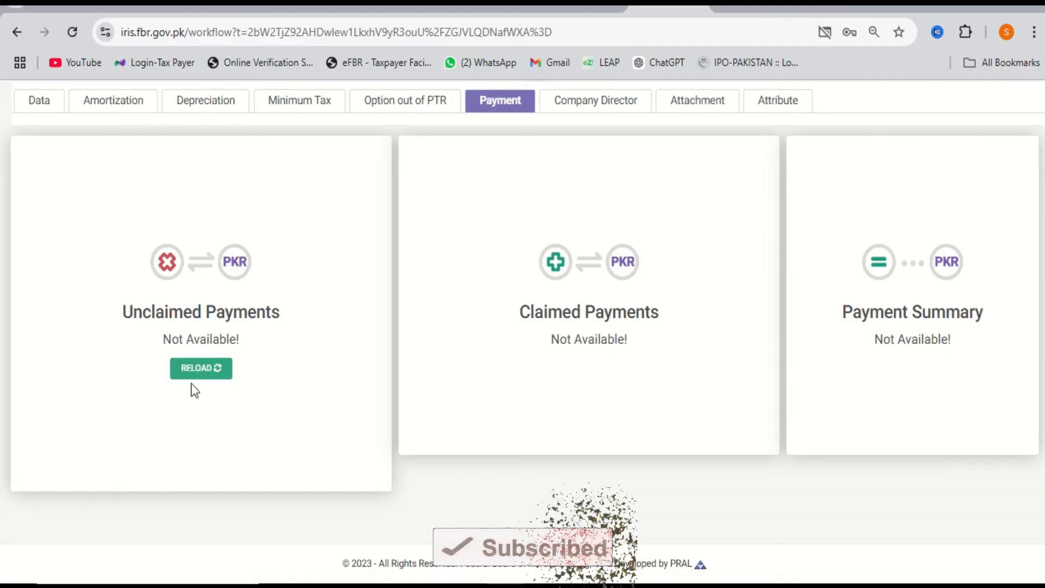
pyautogui.scroll(2, 191, 382)
pyautogui.click(46, 219)
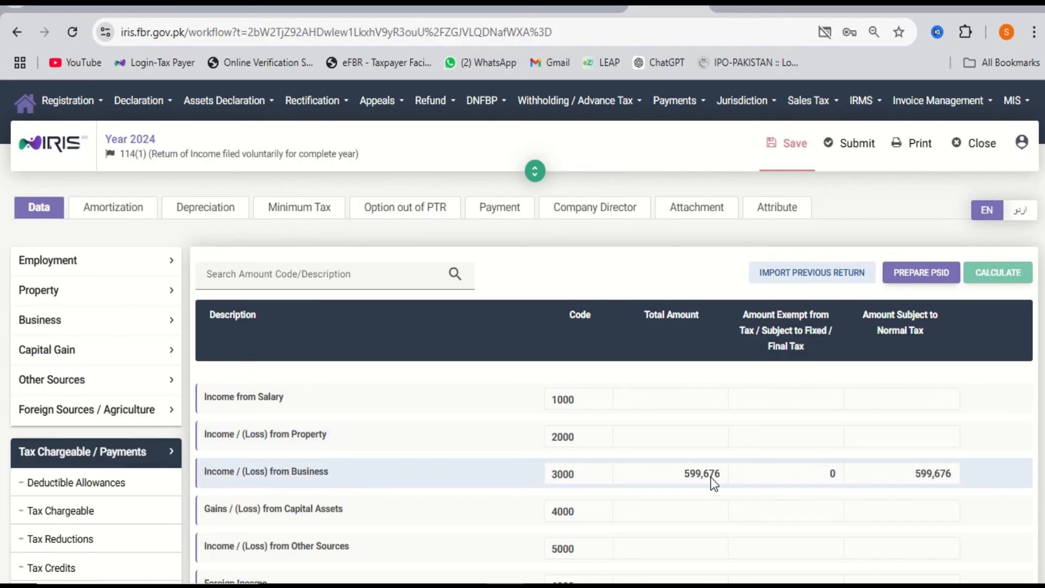
# Review the 236K entry under Adjustable Tax, then expand the 116 - Wealth Statement sections.
pyautogui.scroll(-5, 714, 484)
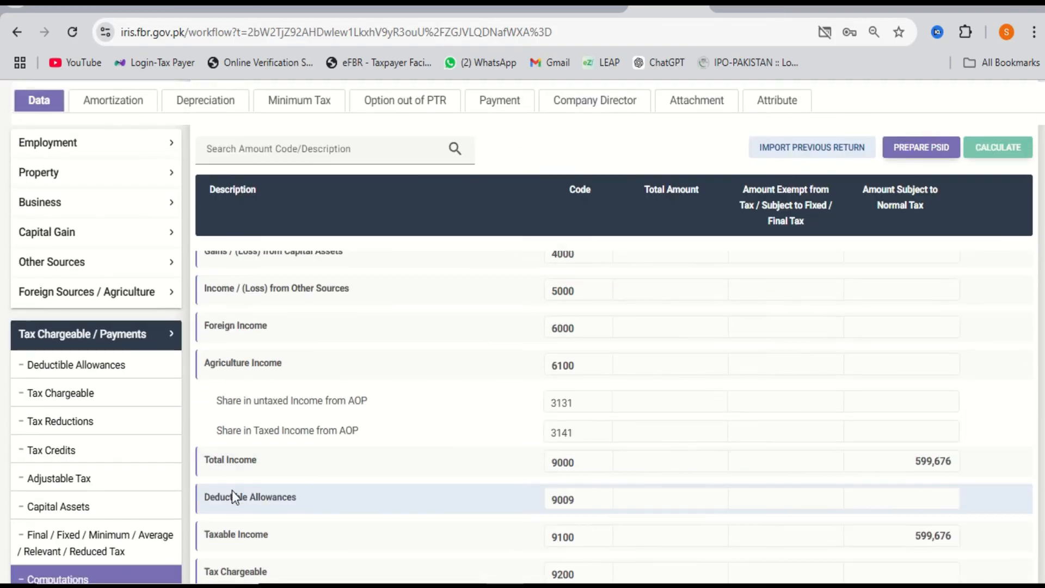
pyautogui.click(146, 482)
pyautogui.scroll(-15, 642, 456)
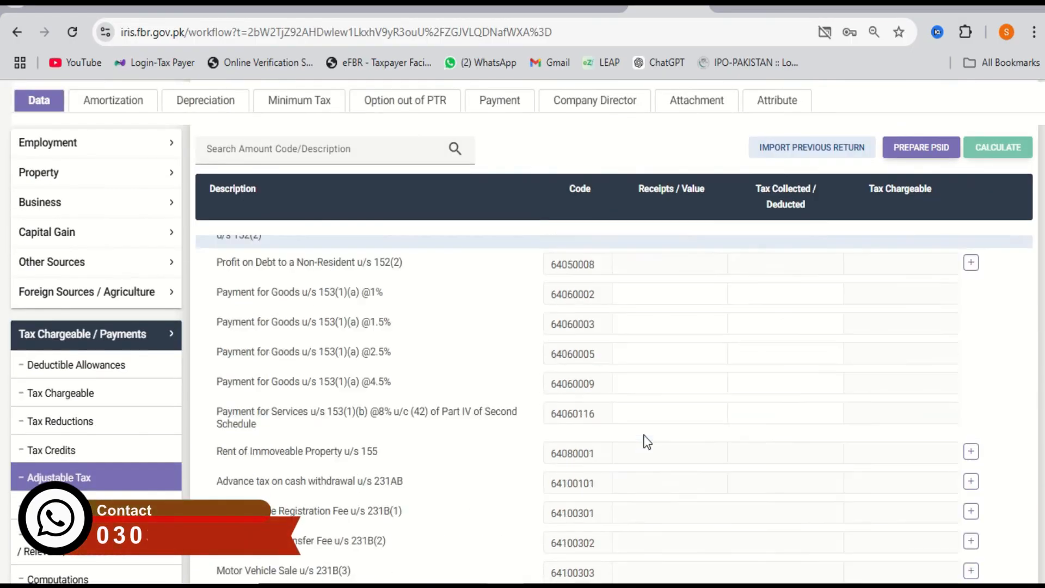
pyautogui.scroll(-5, 648, 413)
pyautogui.scroll(3, 646, 409)
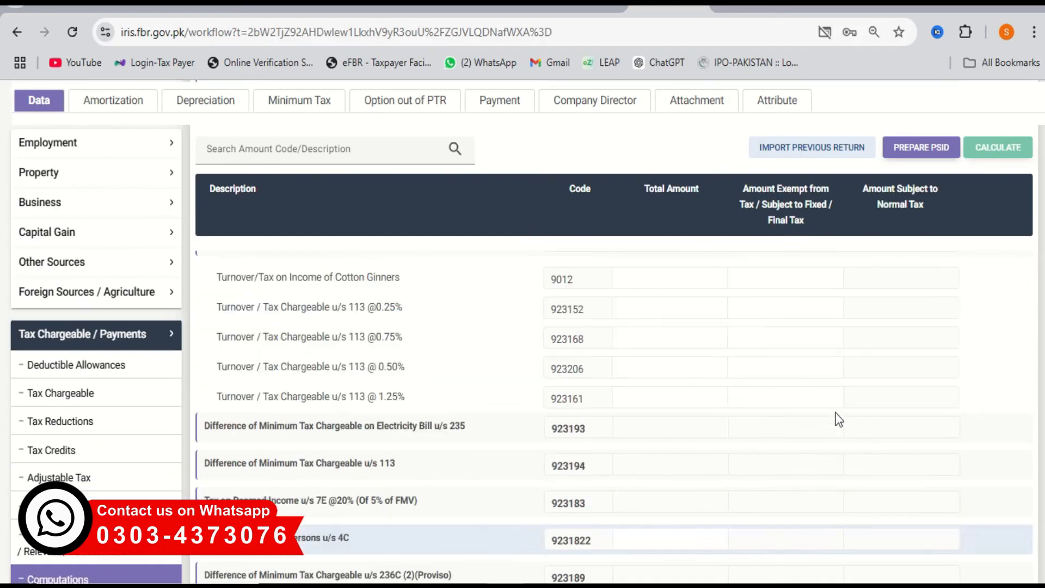
pyautogui.scroll(10, 1008, 438)
pyautogui.scroll(-15, 788, 483)
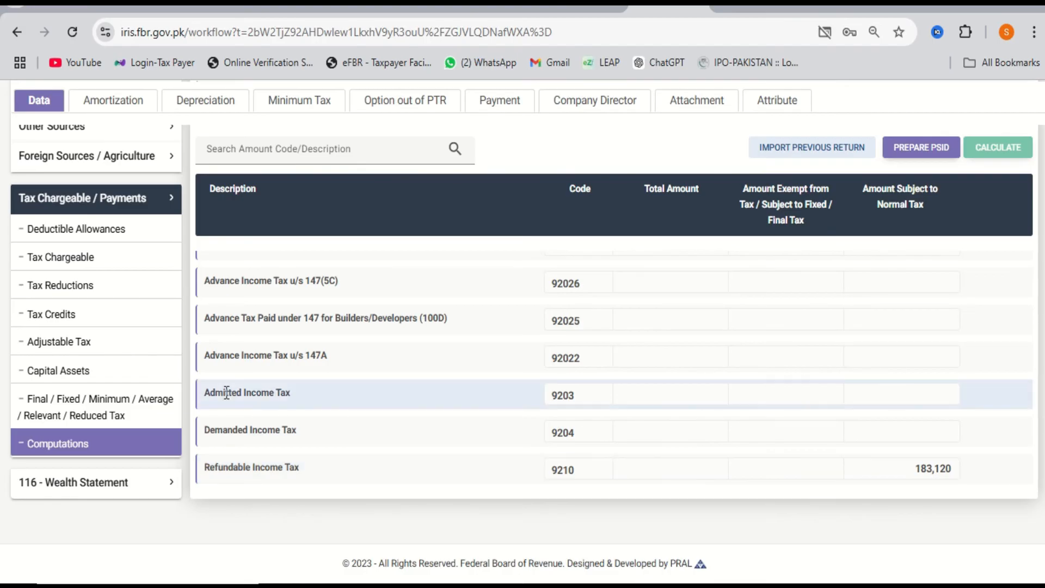
pyautogui.click(124, 490)
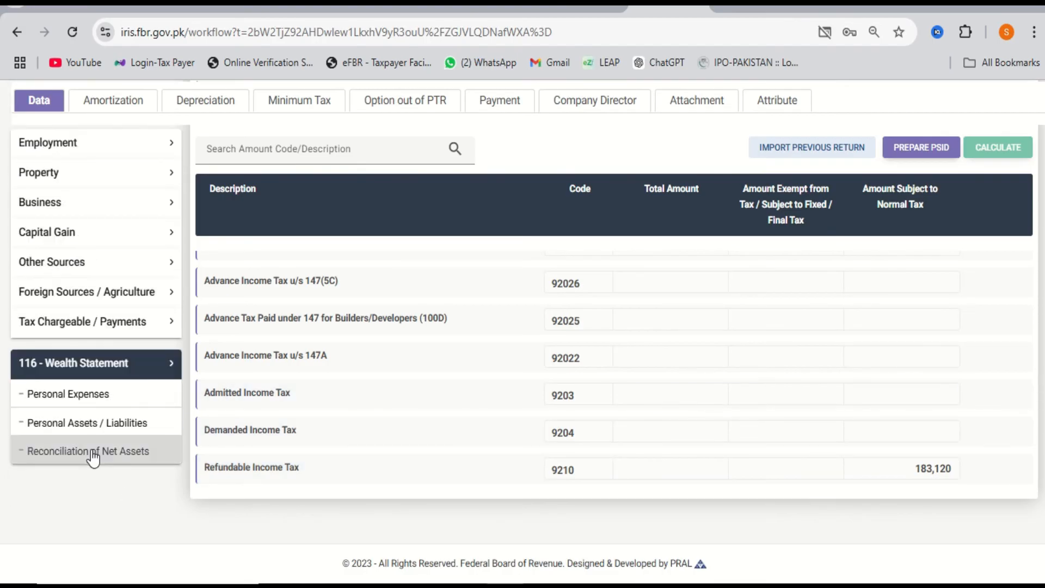
# Check the Foreign Remittance amount in the reconciliation, then move to Personal Assets / Liabilities.
pyautogui.click(93, 458)
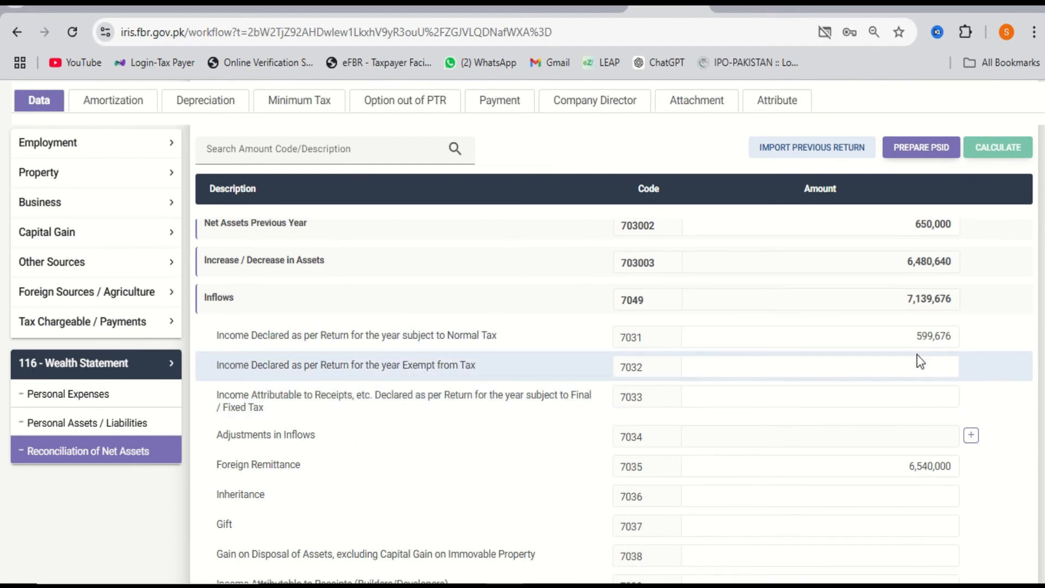
pyautogui.click(886, 469)
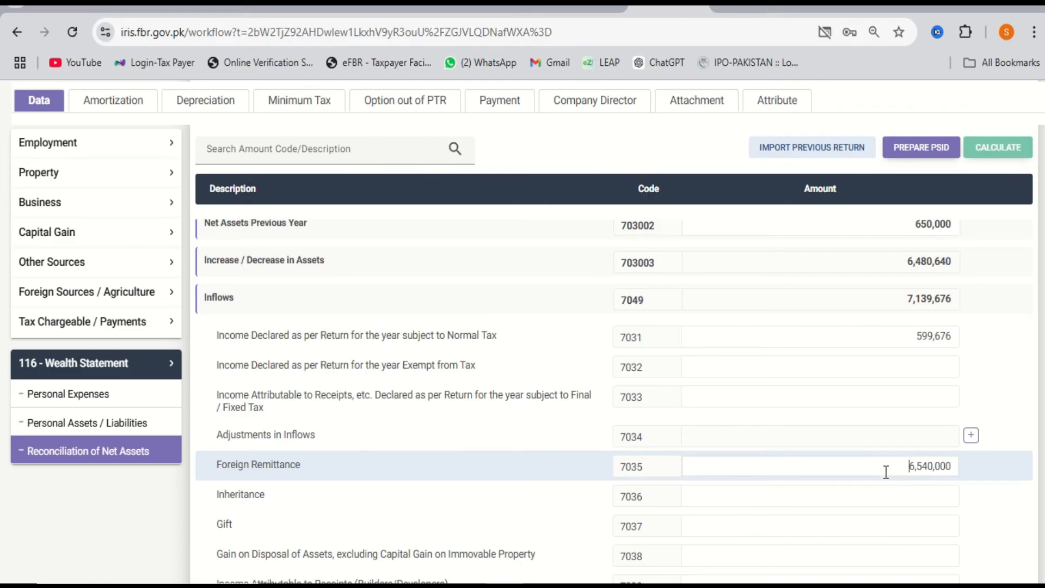
pyautogui.scroll(-1, 523, 245)
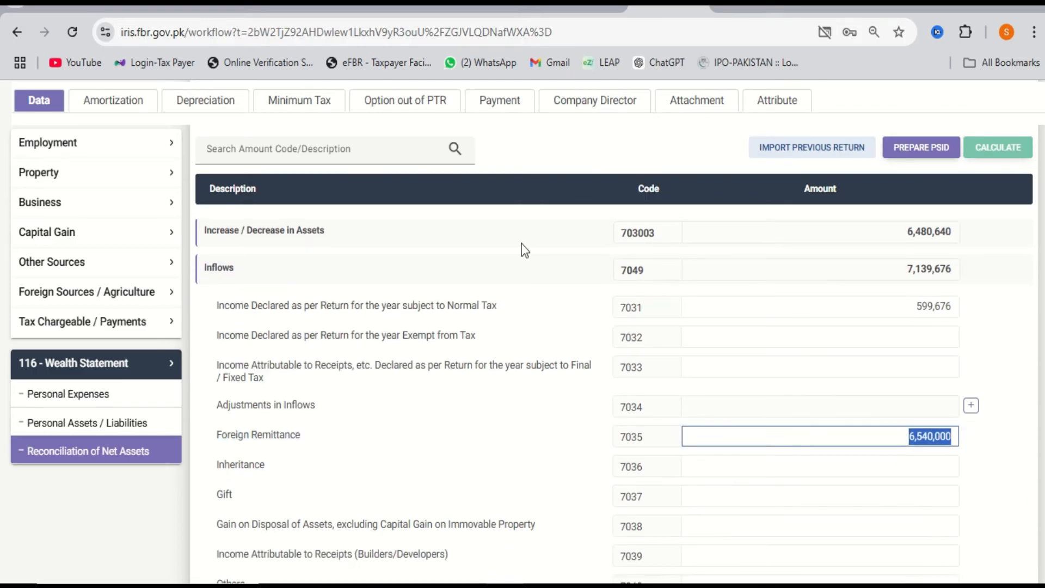
pyautogui.click(138, 427)
pyautogui.scroll(-2, 759, 398)
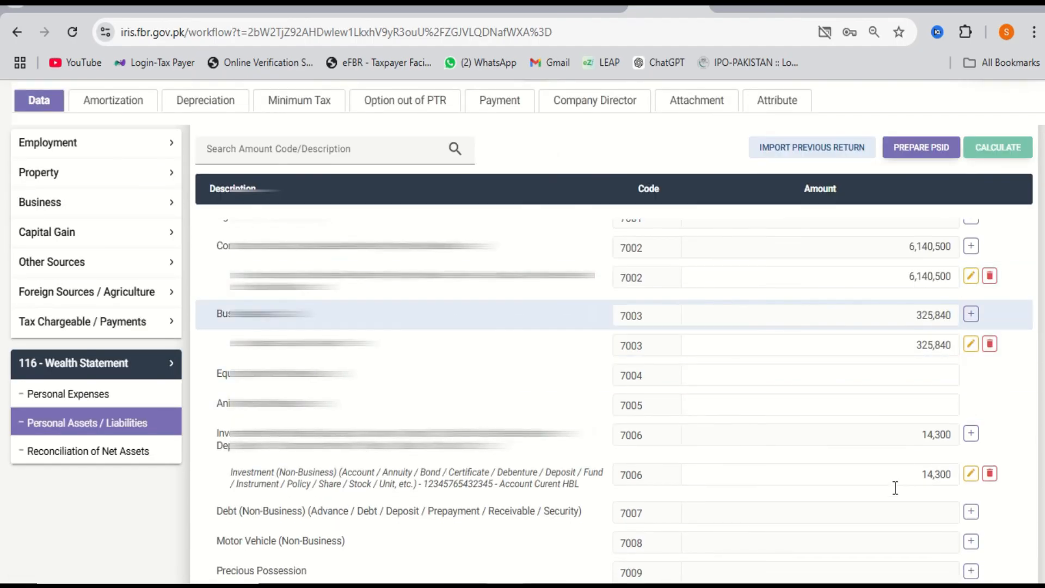
pyautogui.scroll(-5, 894, 489)
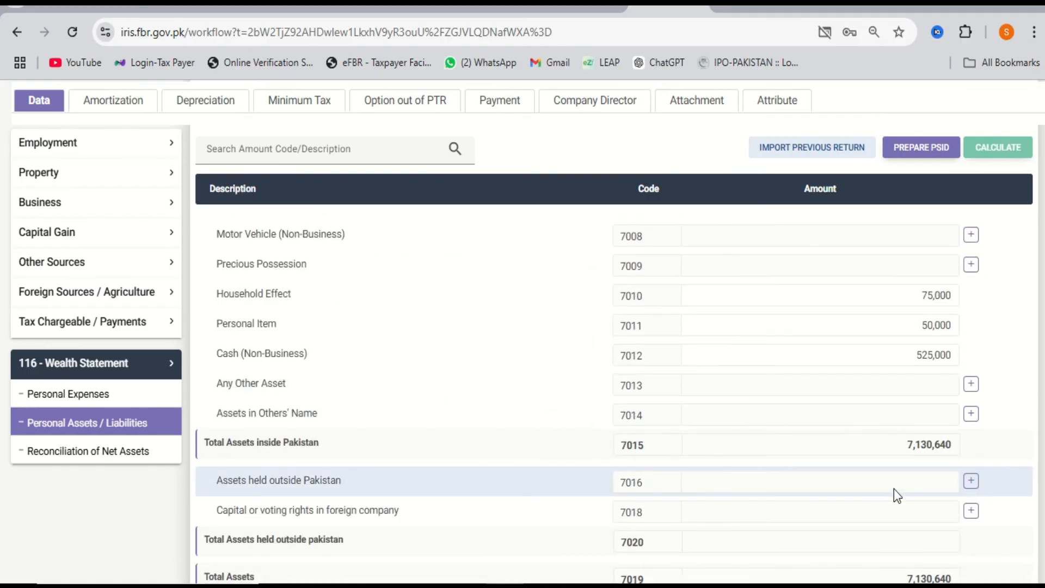
# Set Personal Item to 65,000 and Cash (Non-Business) to 876,000, then recalculate.
pyautogui.doubleClick(918, 328)
pyautogui.write('65000')
pyautogui.press('Tab')
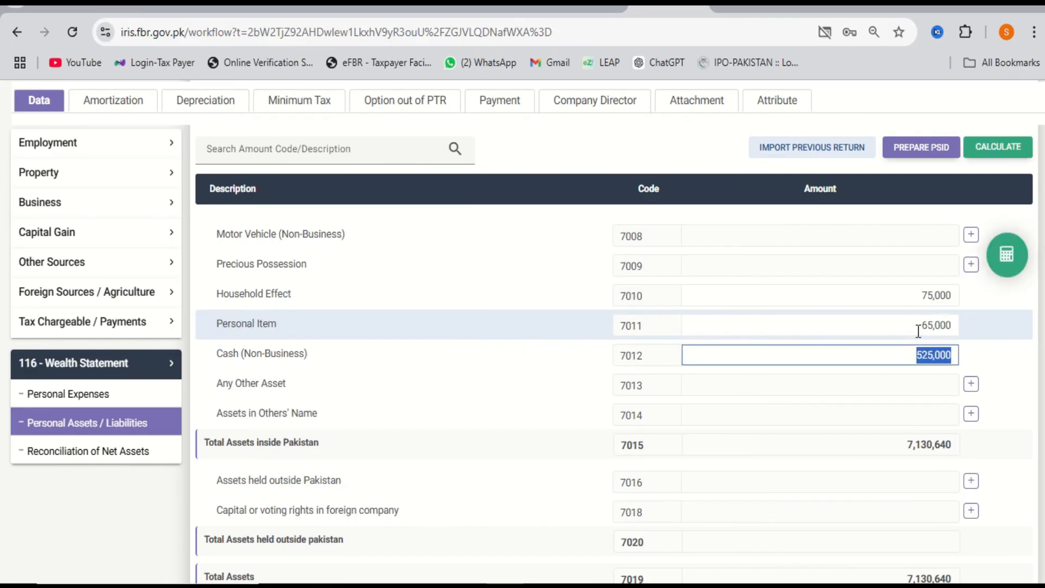
pyautogui.write('876000')
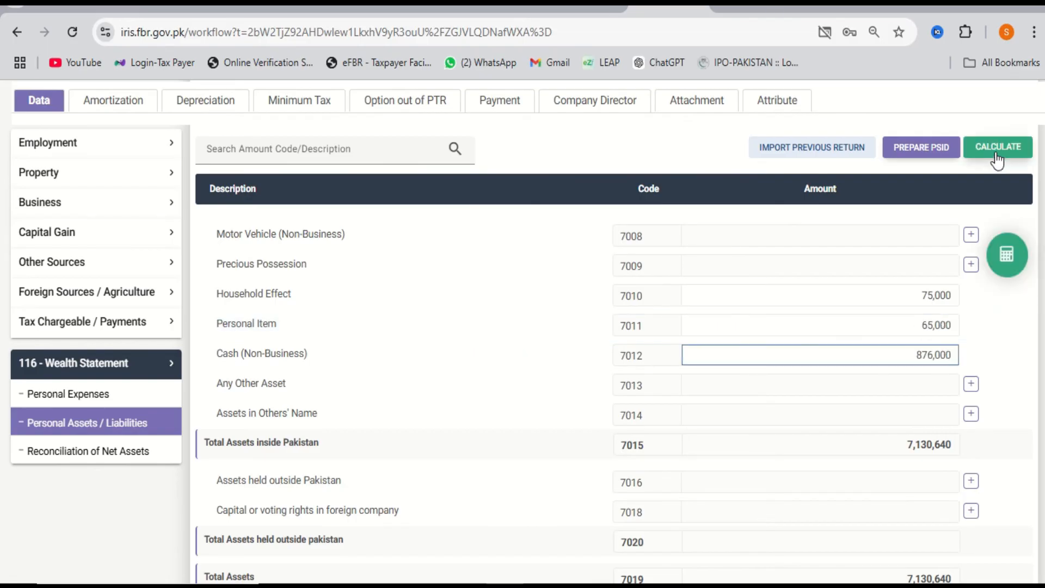
pyautogui.click(997, 152)
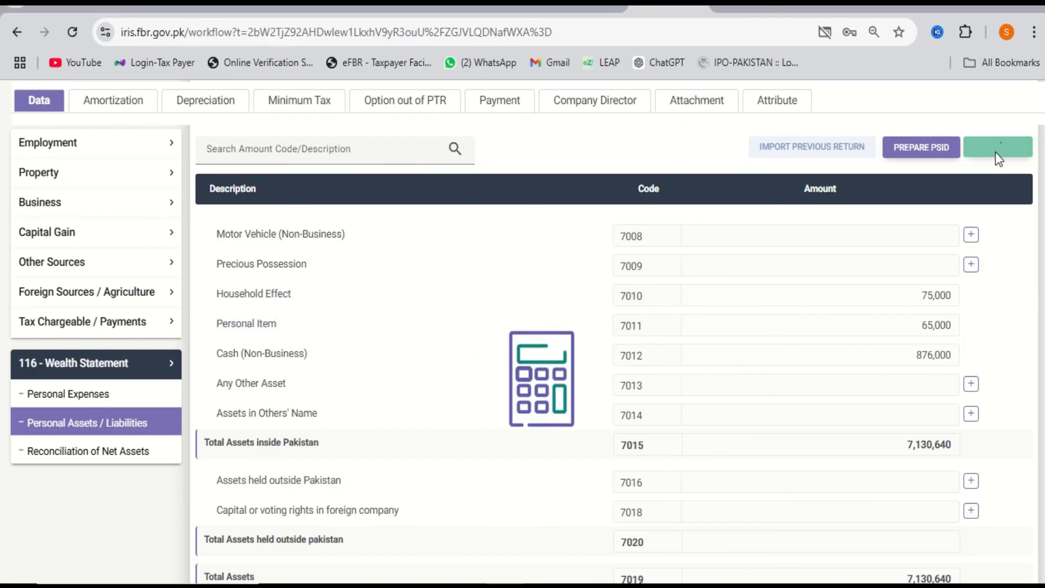
pyautogui.click(156, 455)
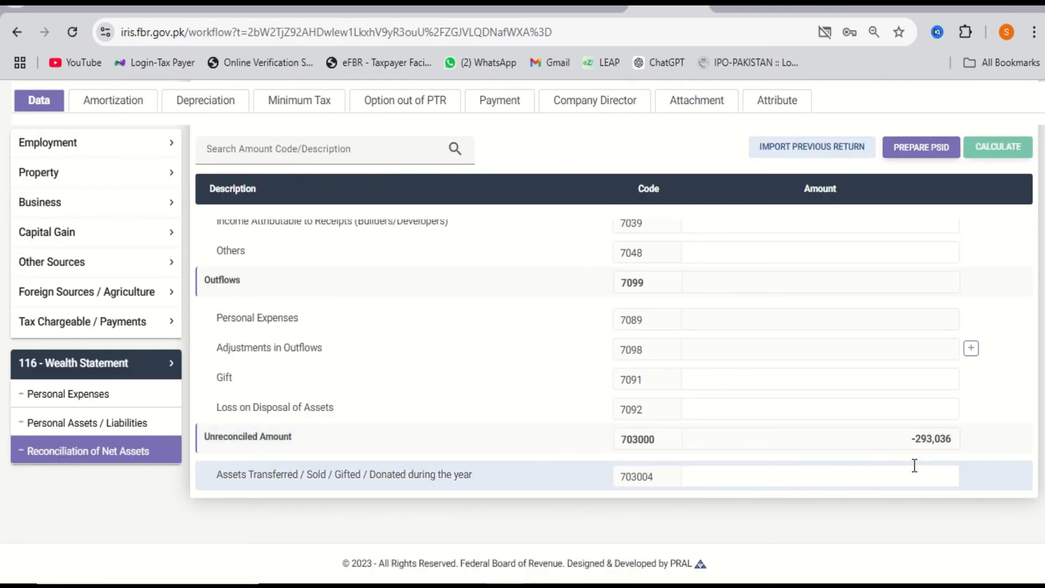
# Copy the unreconciled amount 293,036 and bring up the Personal Expenses schedule (7089).
pyautogui.scroll(8, 915, 465)
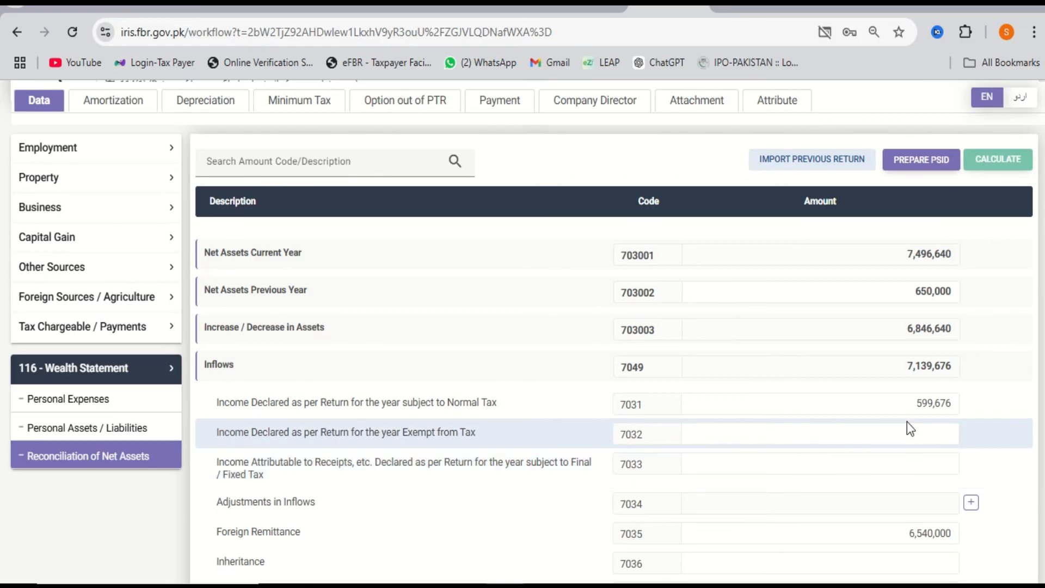
pyautogui.scroll(-1, 907, 420)
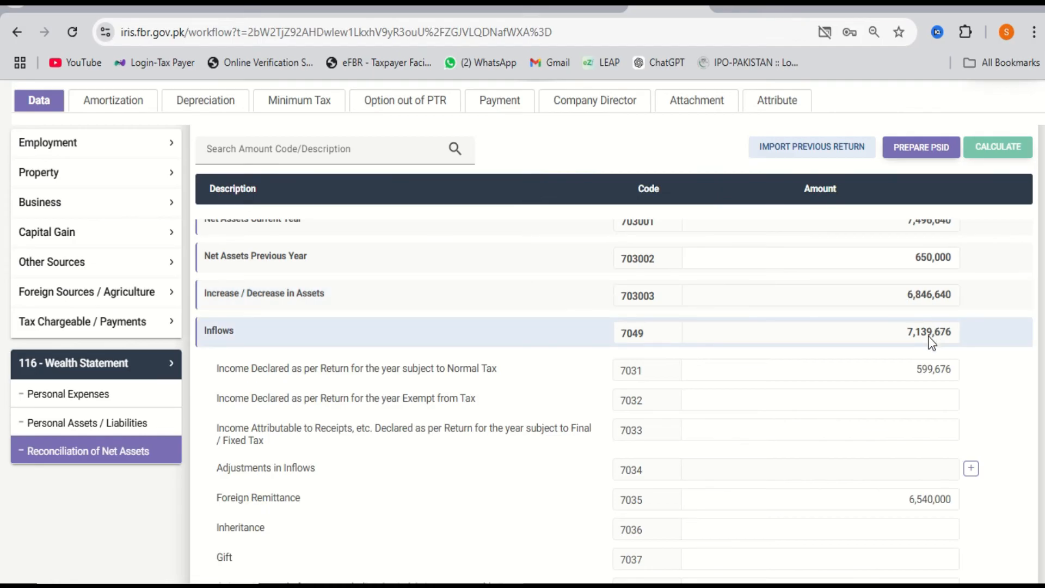
pyautogui.scroll(-8, 919, 303)
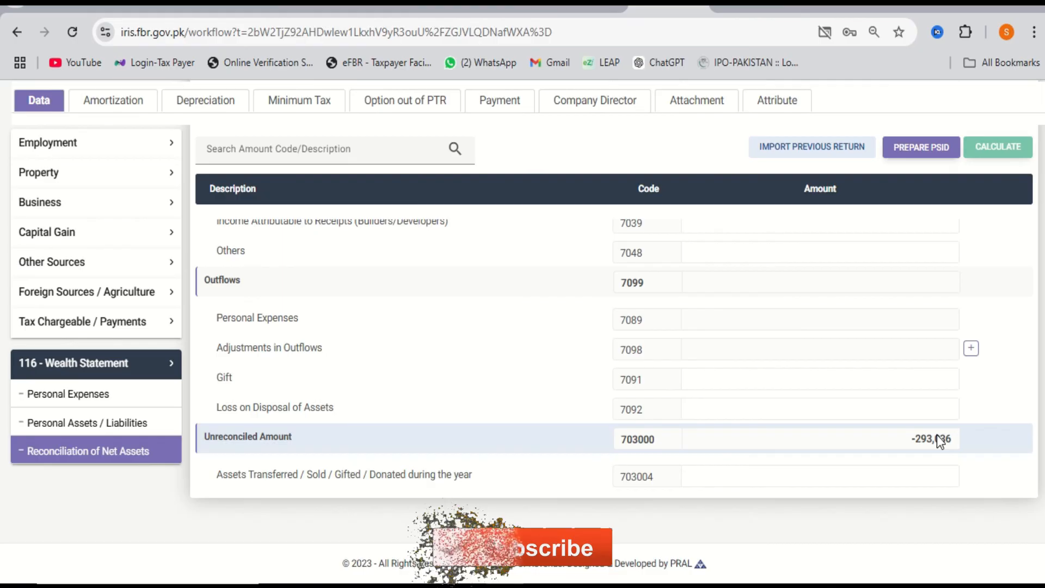
pyautogui.doubleClick(942, 448)
pyautogui.hotkey('ctrl', 'c')
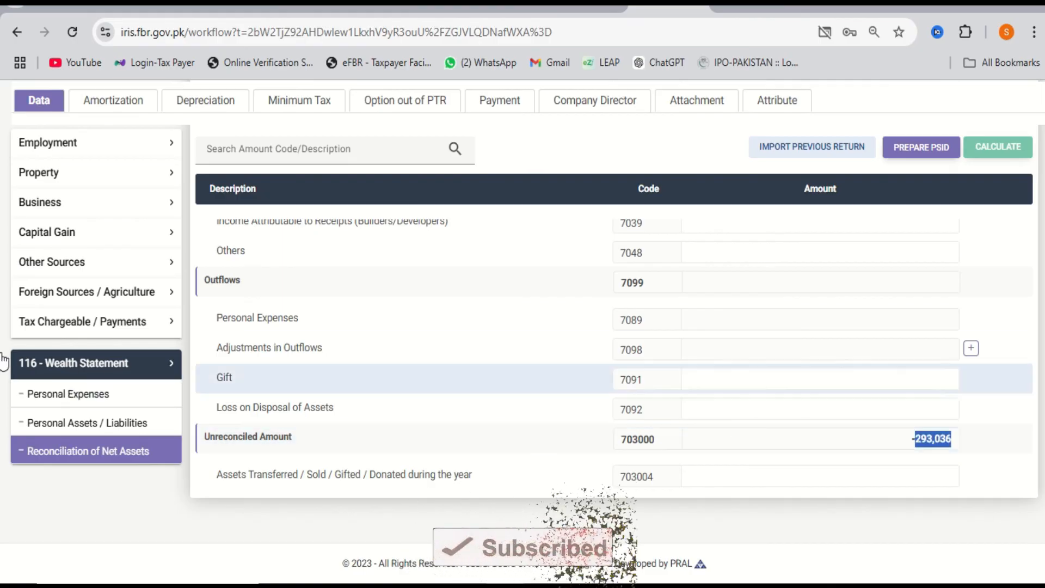
pyautogui.click(100, 400)
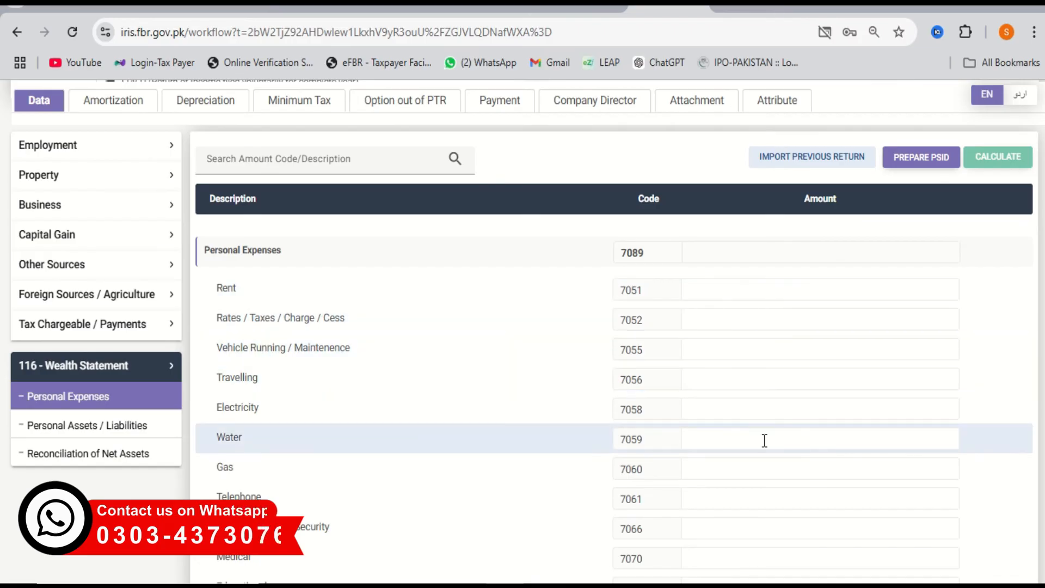
# Paste 293,036 into Other Personal / Household Expenses (7087) and recalculate the return.
pyautogui.scroll(-2, 763, 439)
pyautogui.scroll(-2, 882, 414)
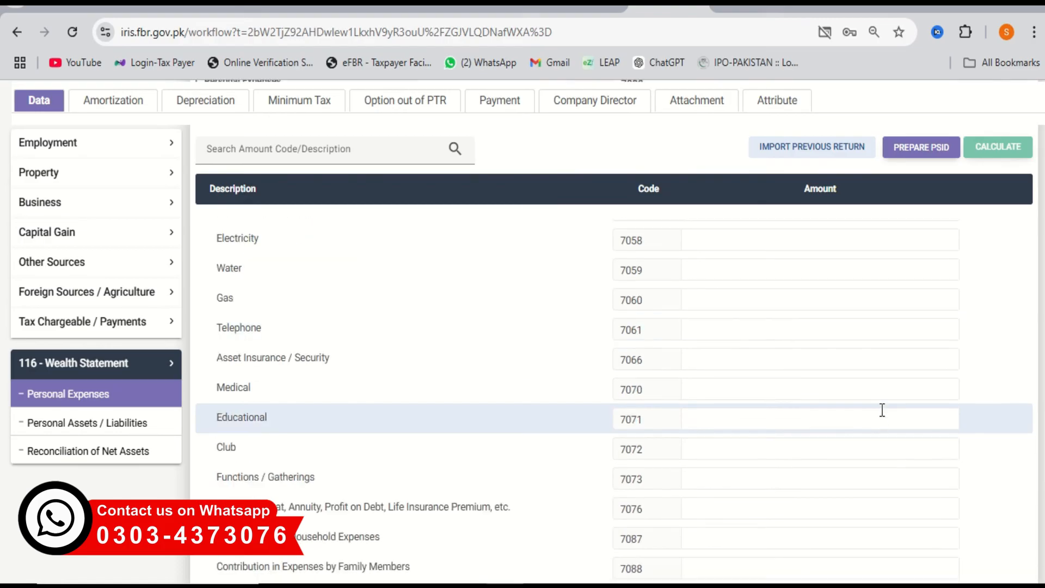
pyautogui.scroll(-1, 927, 357)
pyautogui.scroll(-1, 927, 358)
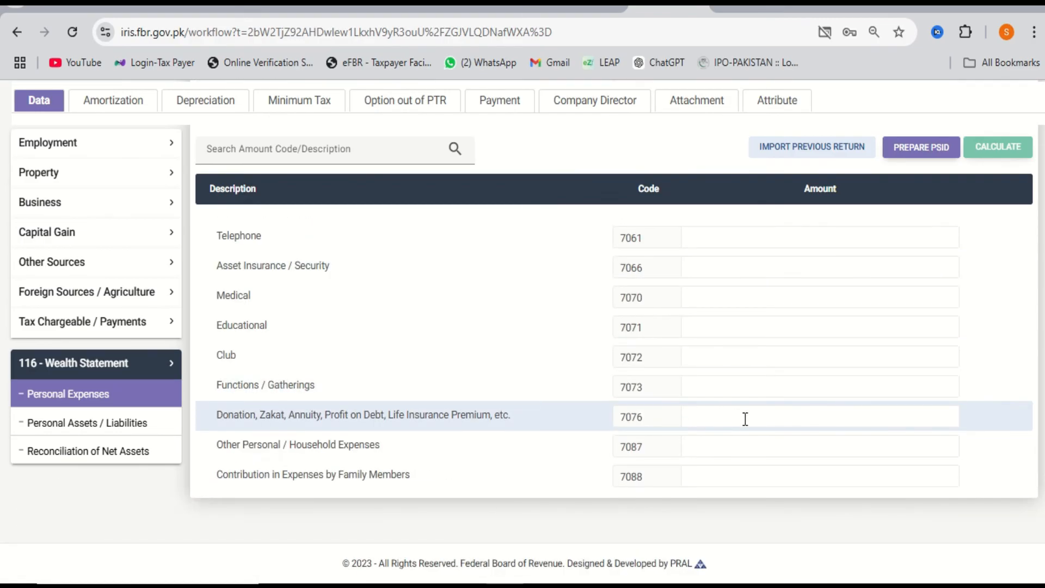
pyautogui.click(766, 448)
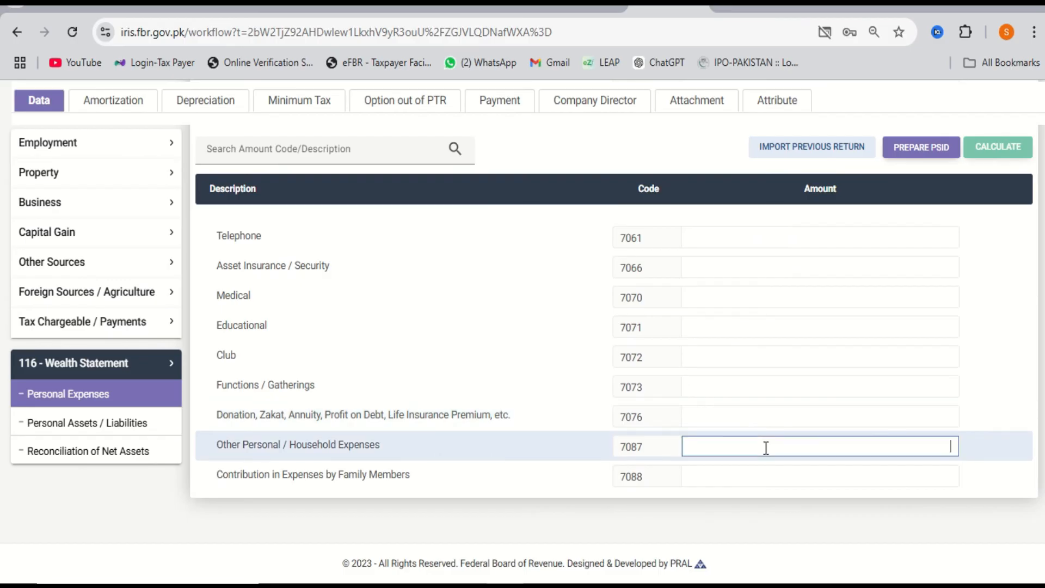
pyautogui.hotkey('ctrl', 'v')
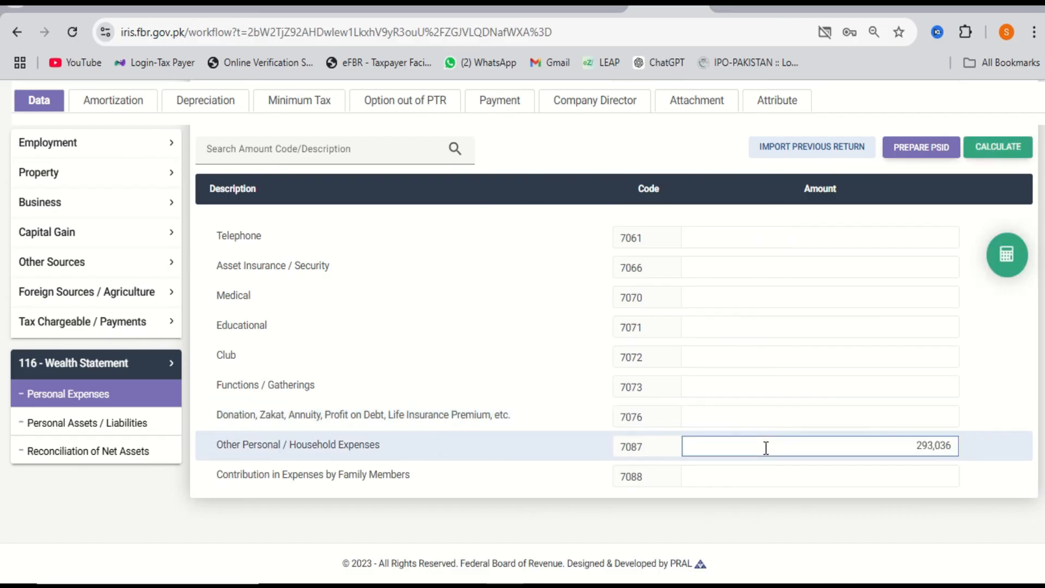
pyautogui.click(1013, 148)
# Return to the Reconciliation of Net Assets to review the recalculated figures.
pyautogui.click(121, 451)
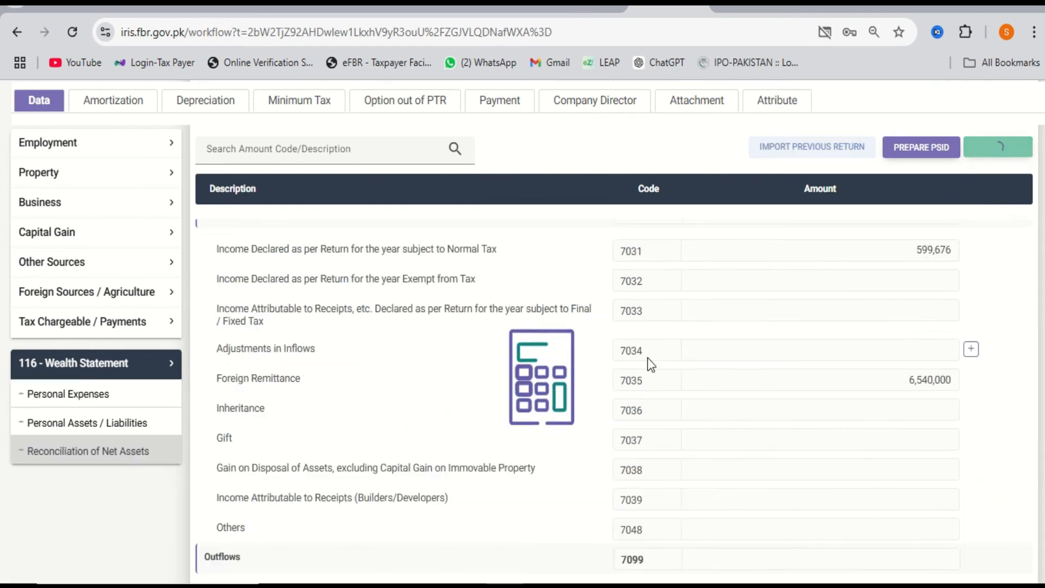
pyautogui.scroll(-3, 776, 360)
pyautogui.scroll(3, 776, 360)
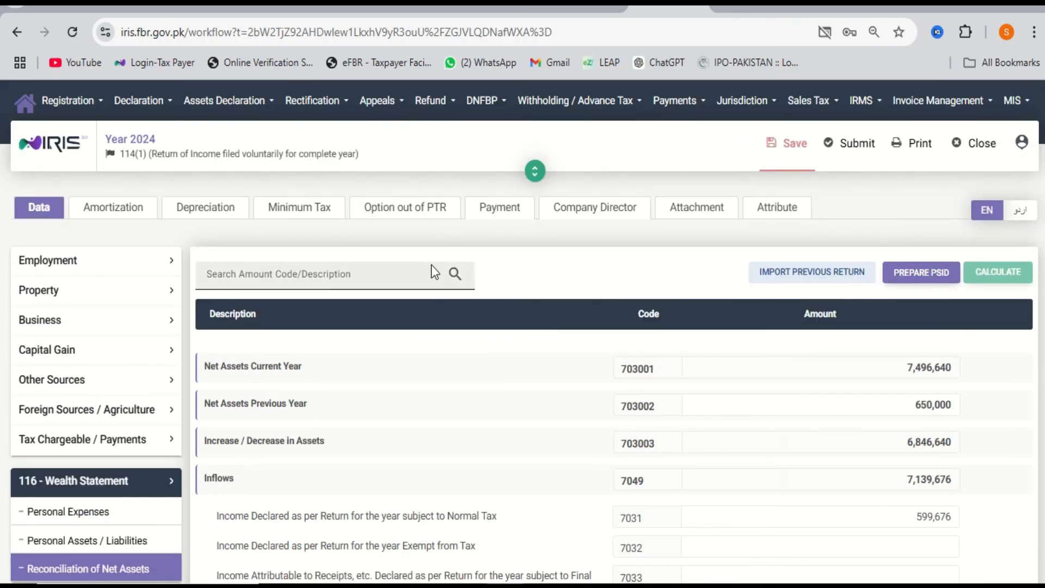
# Expand the Business sections and review the Manufacturing / Trading Items figures, including 1,664,323 cost of sales.
pyautogui.click(74, 321)
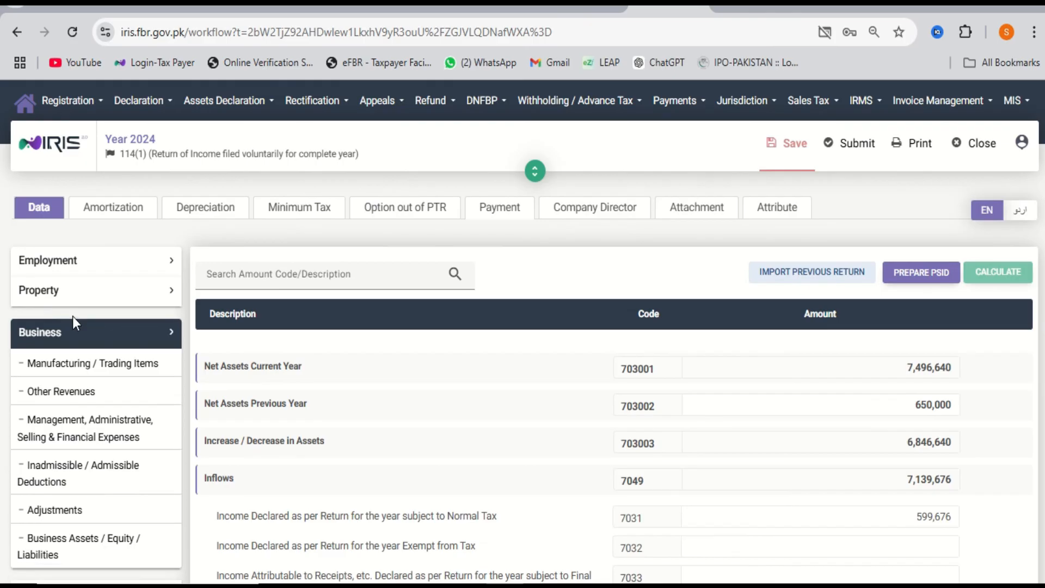
pyautogui.click(88, 365)
pyautogui.scroll(-1, 698, 338)
pyautogui.scroll(-1, 699, 339)
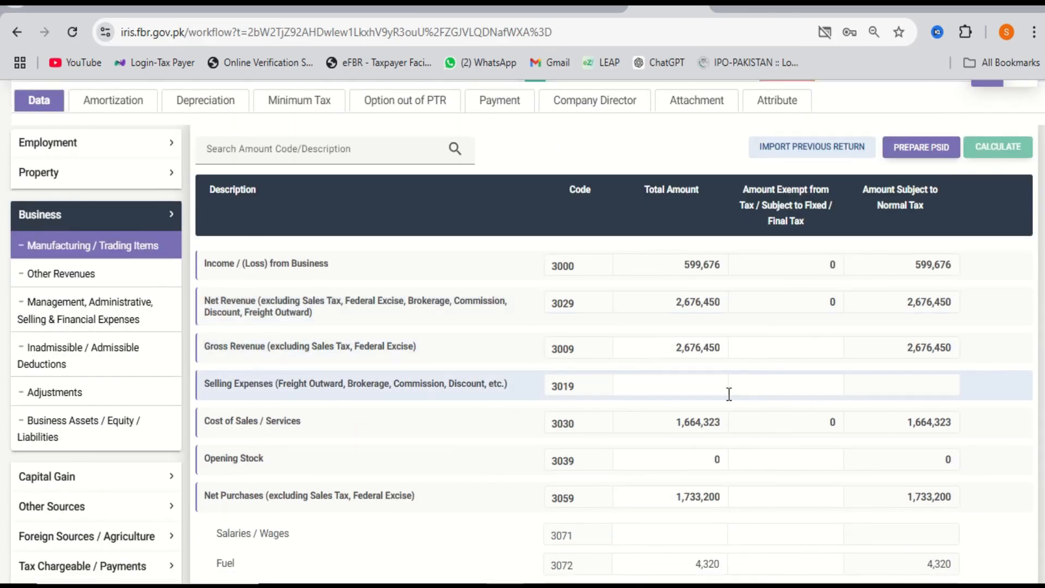
pyautogui.scroll(-1, 728, 394)
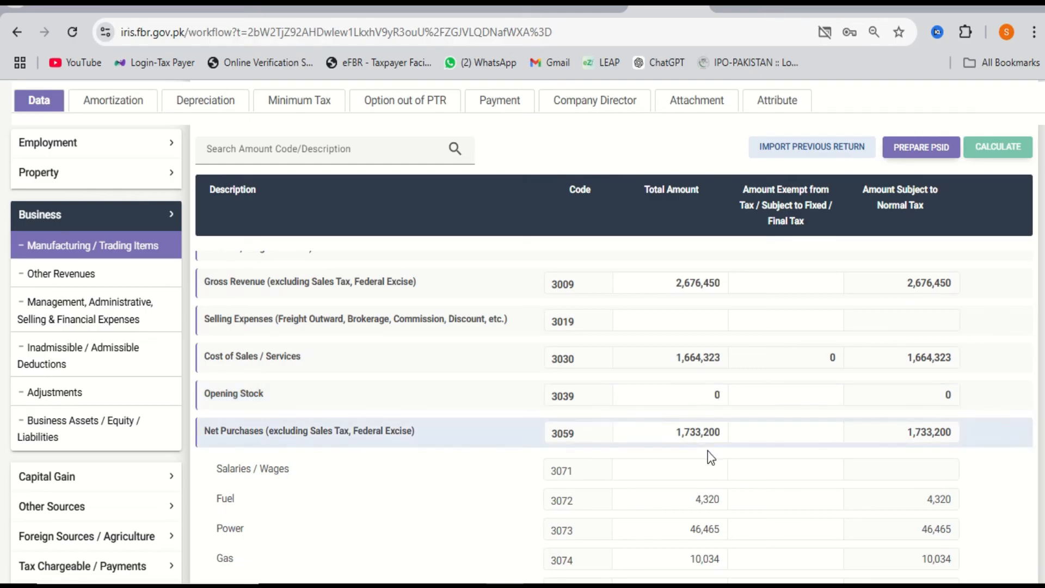
pyautogui.scroll(-1, 703, 455)
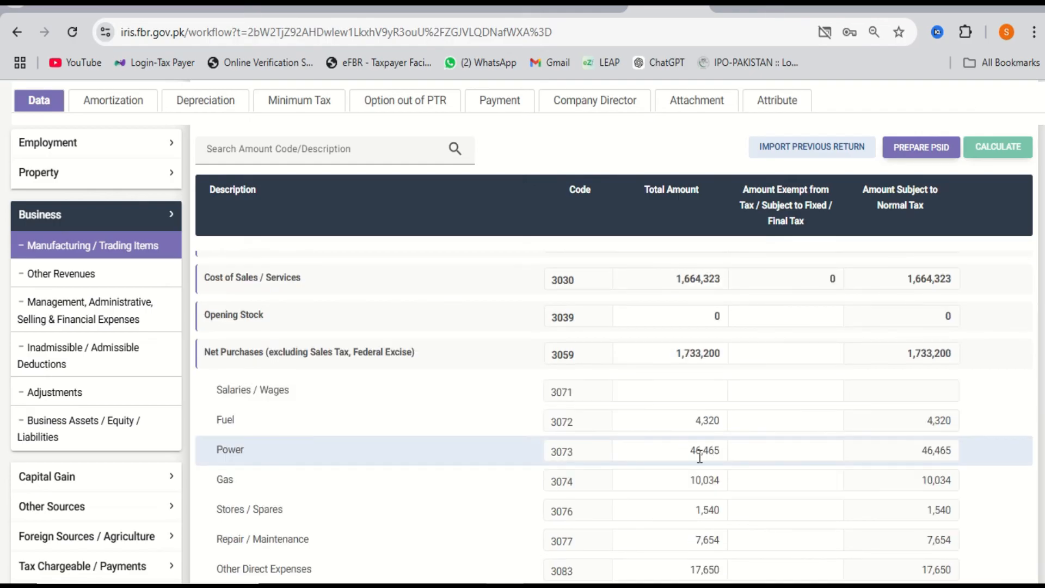
pyautogui.scroll(-3, 701, 456)
pyautogui.scroll(1, 701, 442)
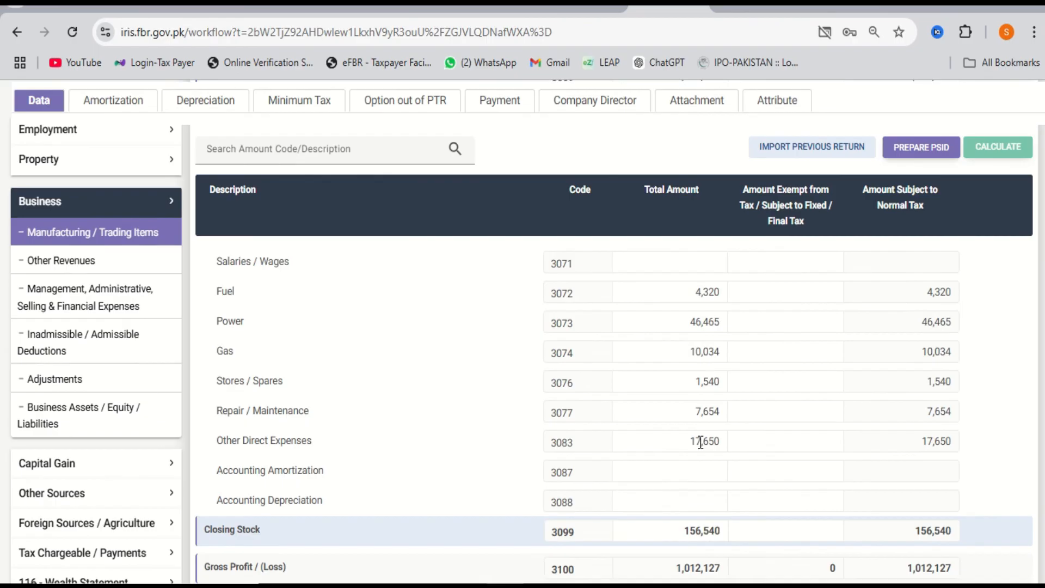
pyautogui.scroll(3, 701, 442)
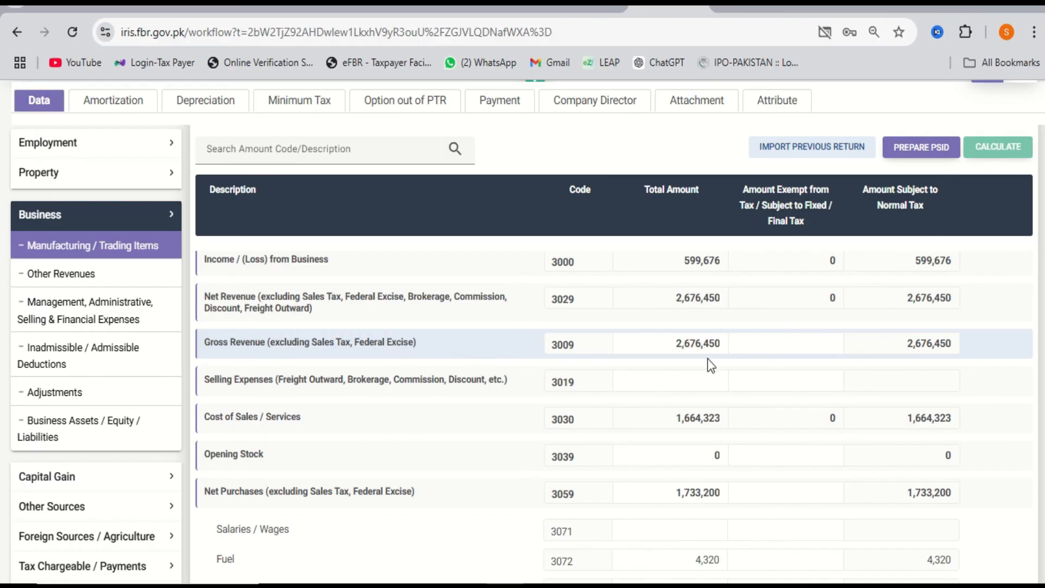
pyautogui.scroll(-4, 707, 408)
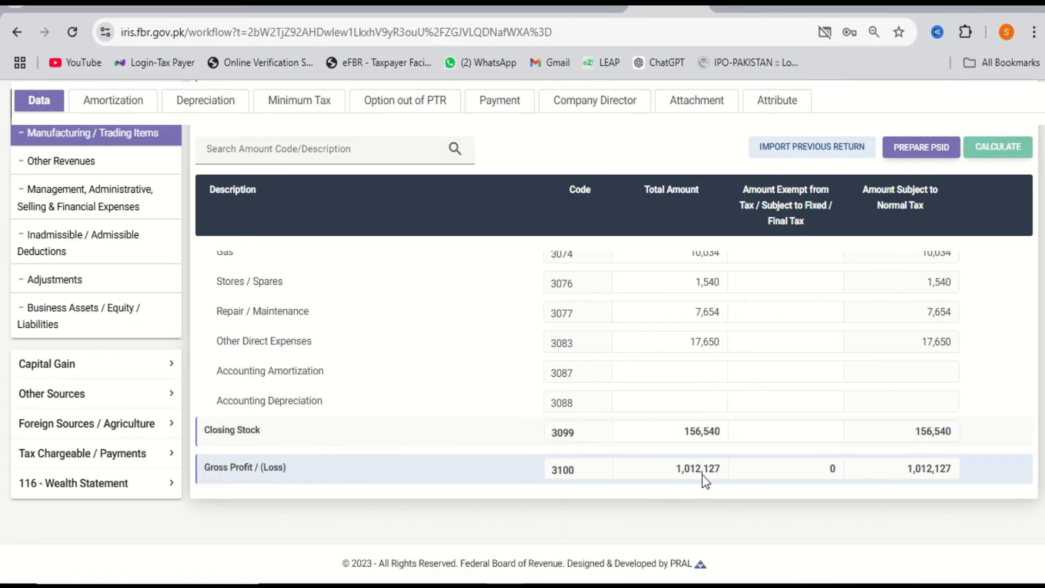
pyautogui.scroll(5, 702, 475)
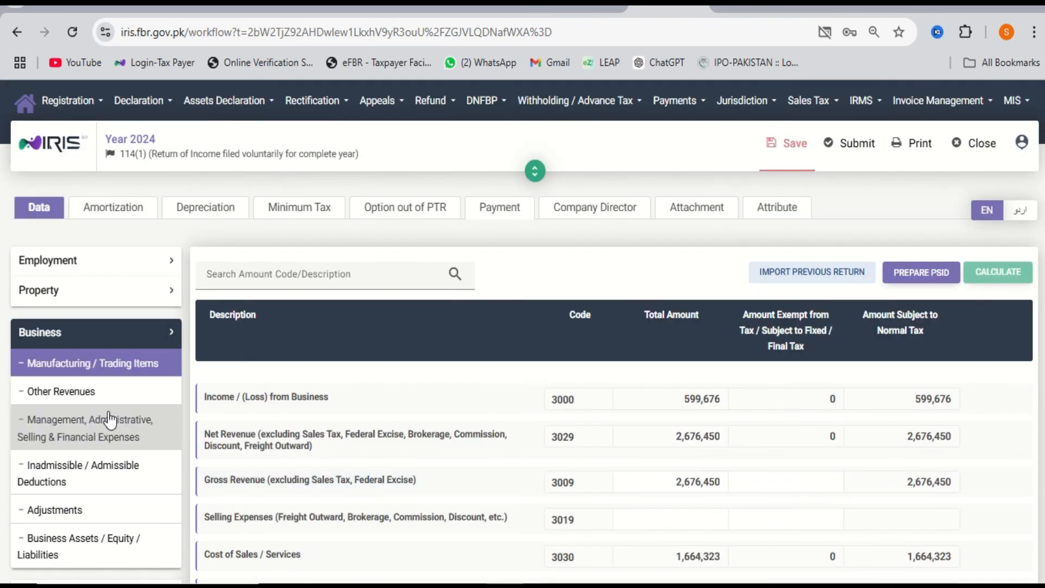
# Check the Management, Administrative, Selling & Financial Expenses, then view Business Assets / Equity / Liabilities.
pyautogui.click(109, 419)
pyautogui.scroll(-3, 616, 452)
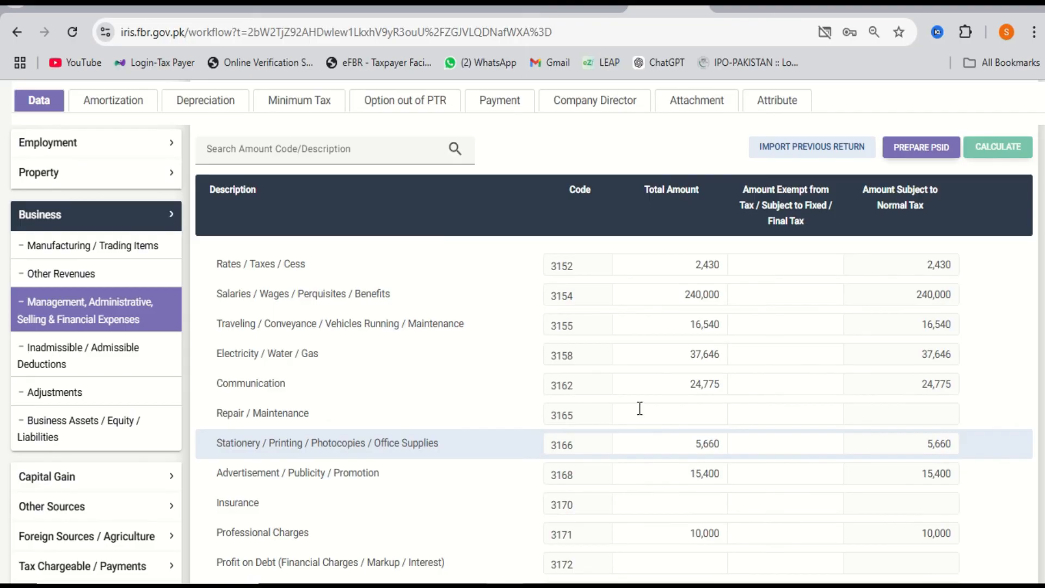
pyautogui.scroll(3, 684, 389)
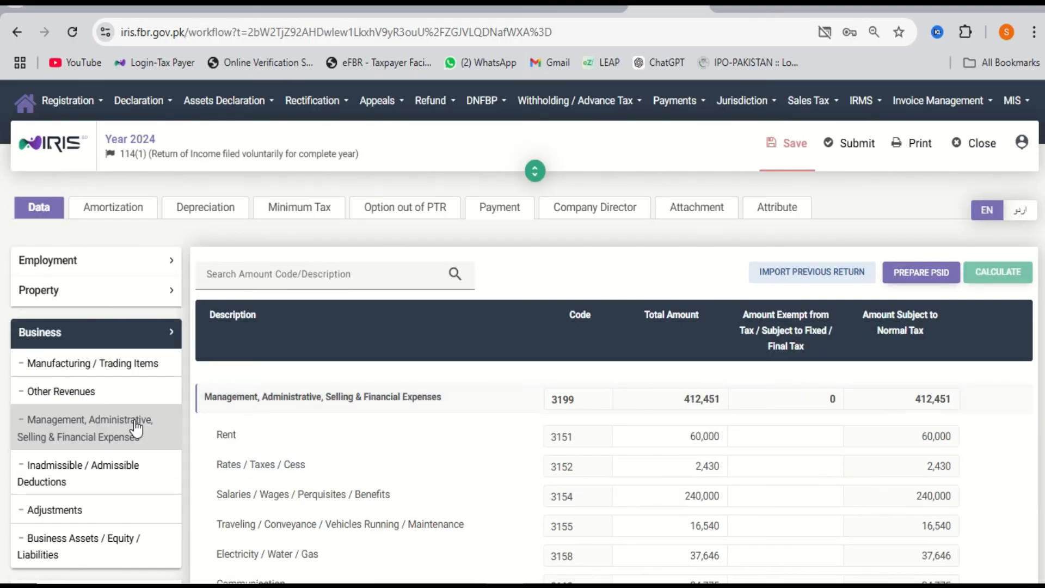
pyautogui.click(128, 376)
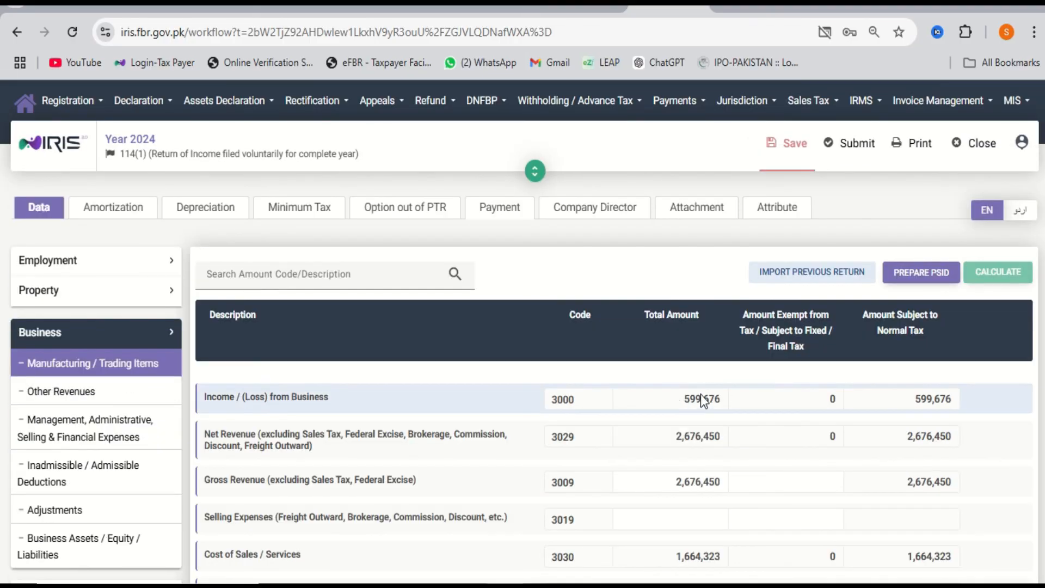
pyautogui.scroll(-3, 720, 397)
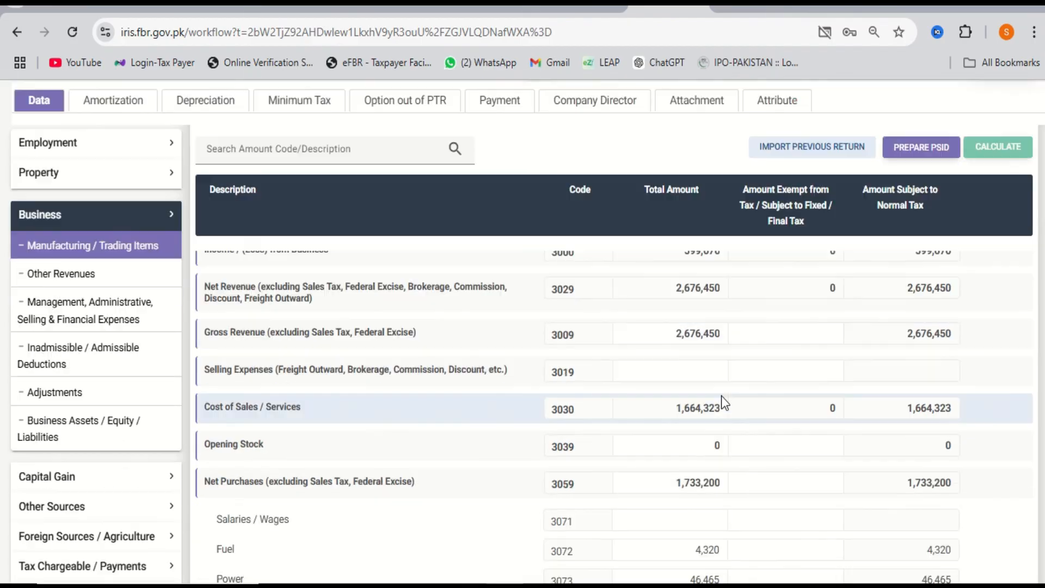
pyautogui.click(143, 444)
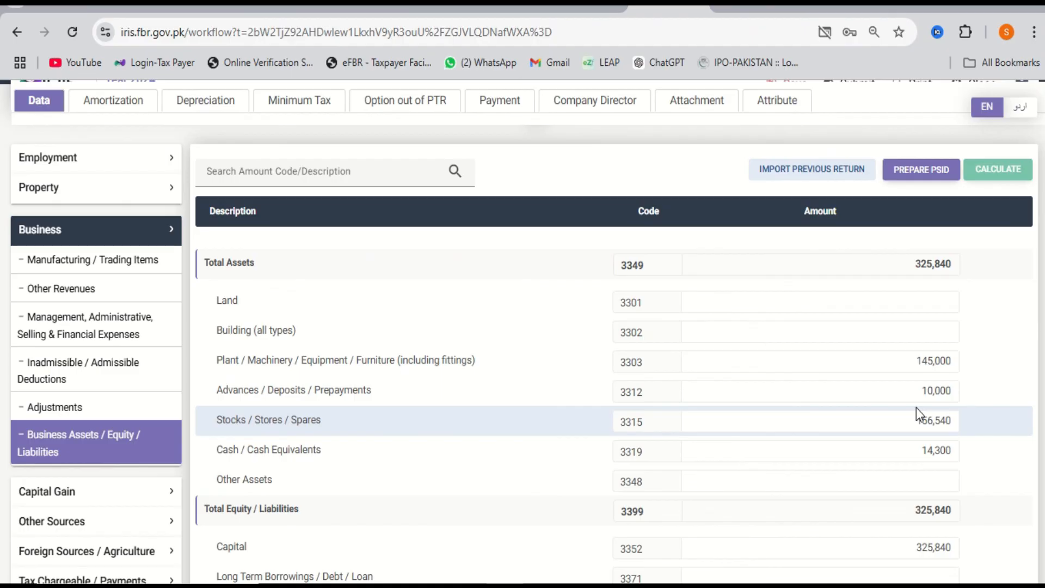
# Check the Cash, Advances and Plant / Machinery amounts, then reopen Reconciliation of Net Assets showing 7,496,640.
pyautogui.click(920, 451)
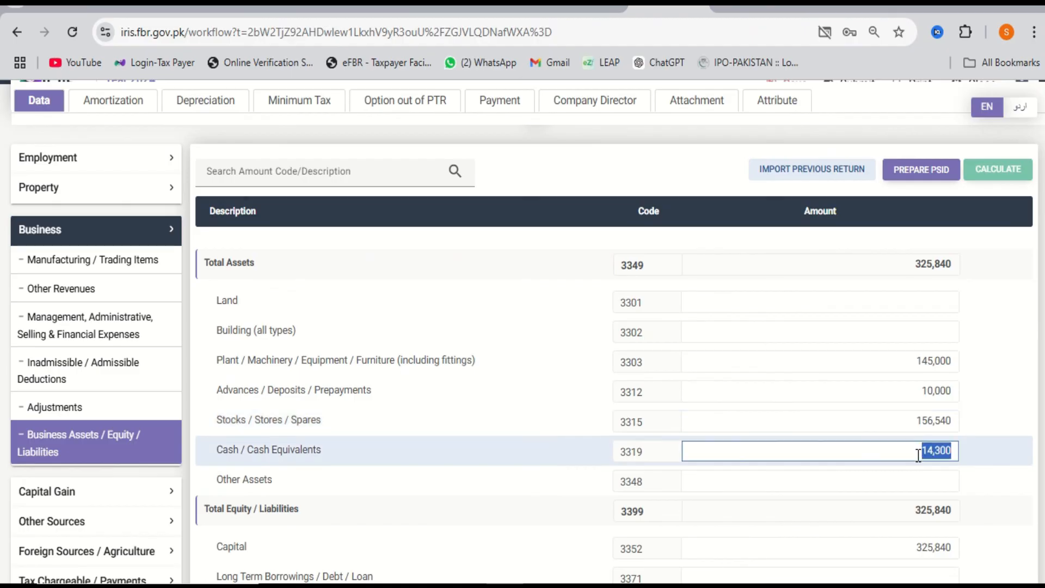
pyautogui.click(921, 396)
pyautogui.click(899, 366)
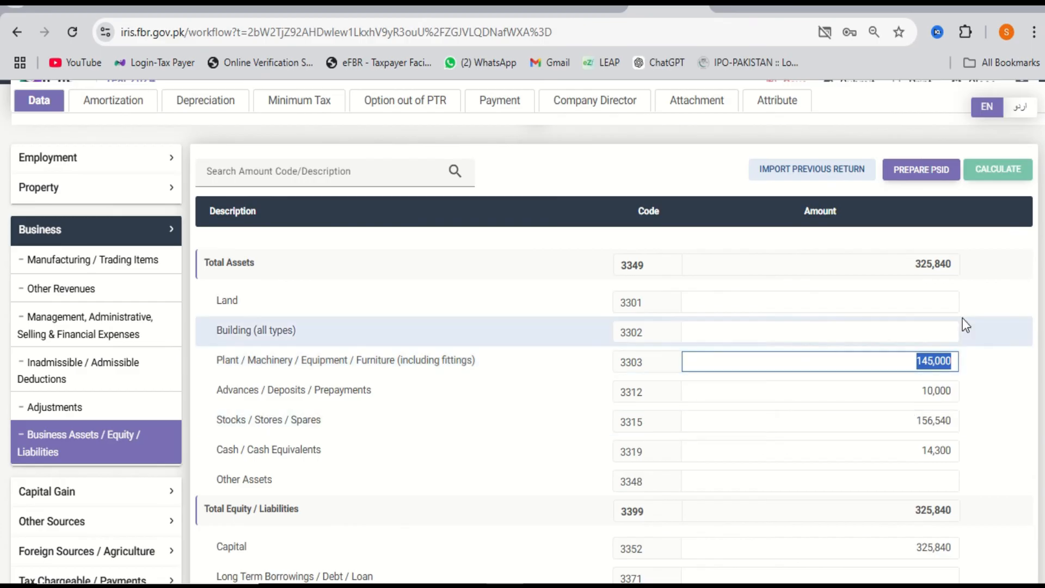
pyautogui.scroll(-2, 954, 345)
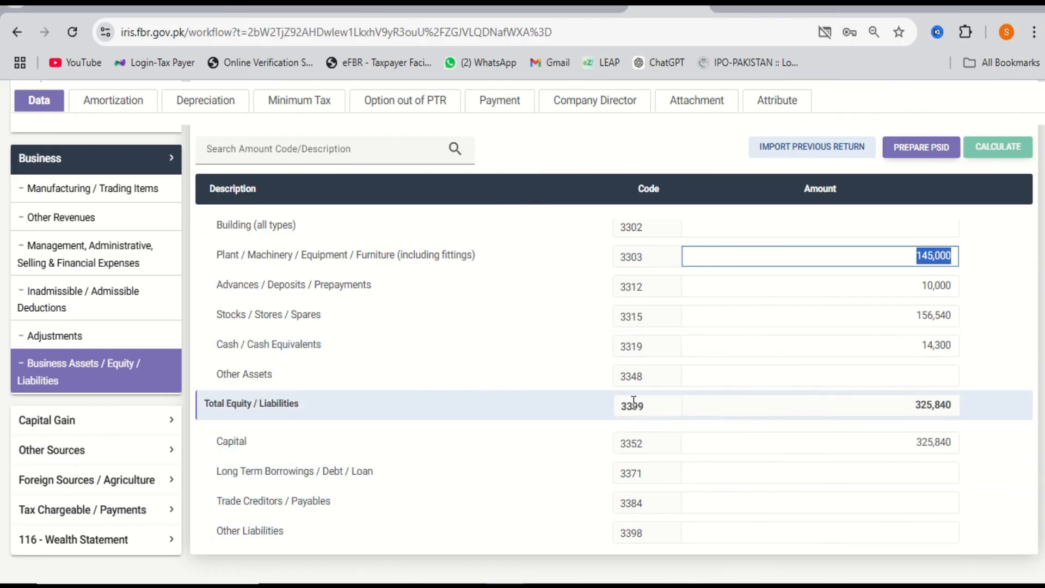
pyautogui.scroll(-1, 91, 460)
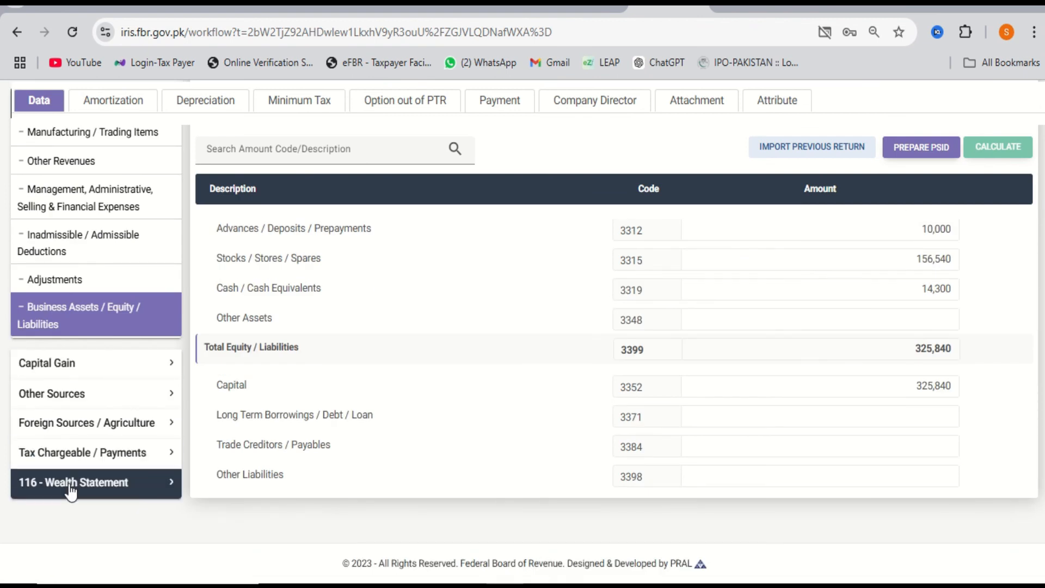
pyautogui.click(68, 483)
pyautogui.click(85, 459)
pyautogui.scroll(-2, 897, 449)
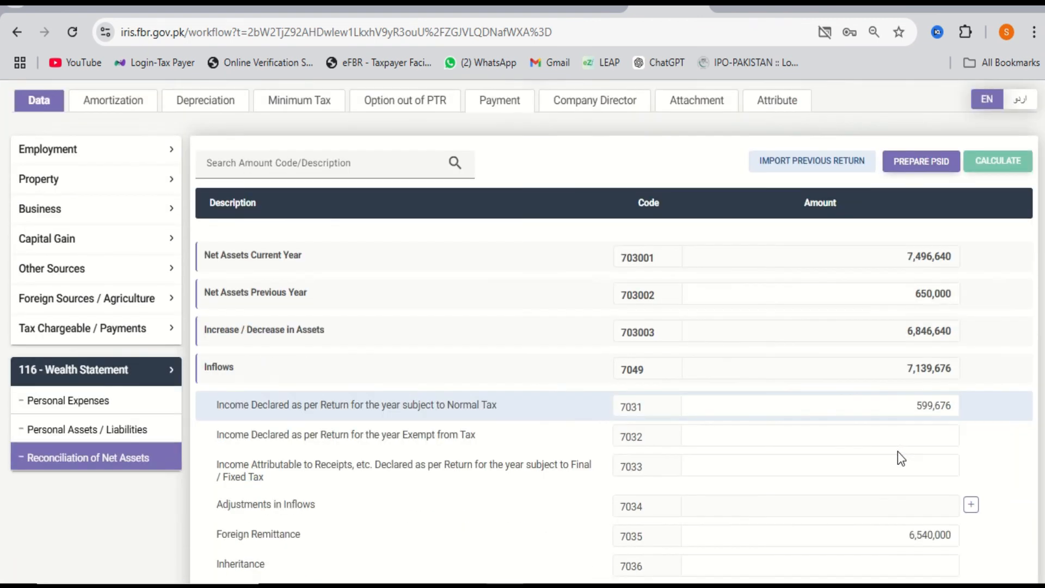
pyautogui.click(866, 343)
pyautogui.doubleClick(866, 343)
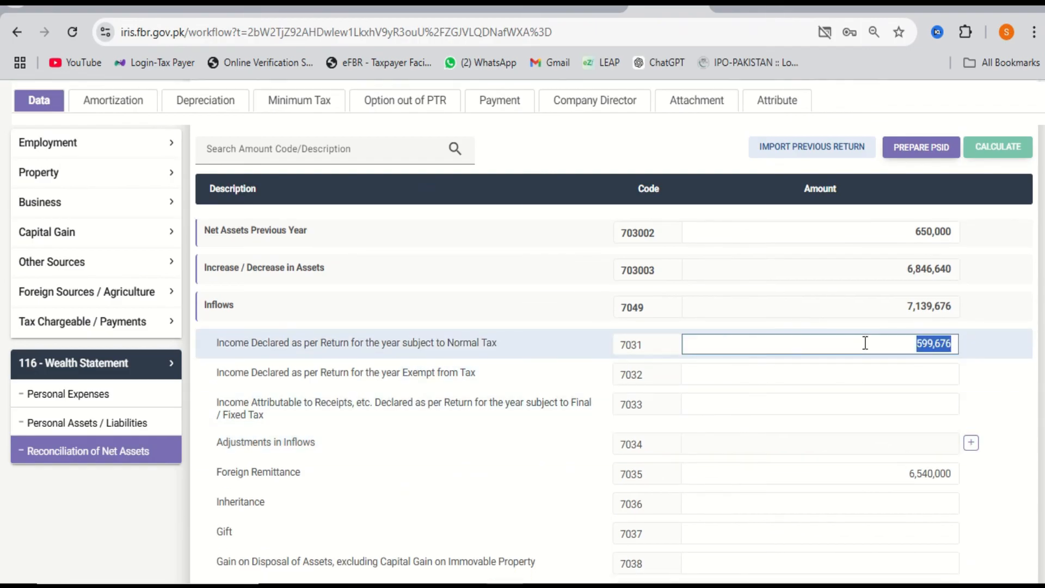
pyautogui.click(800, 466)
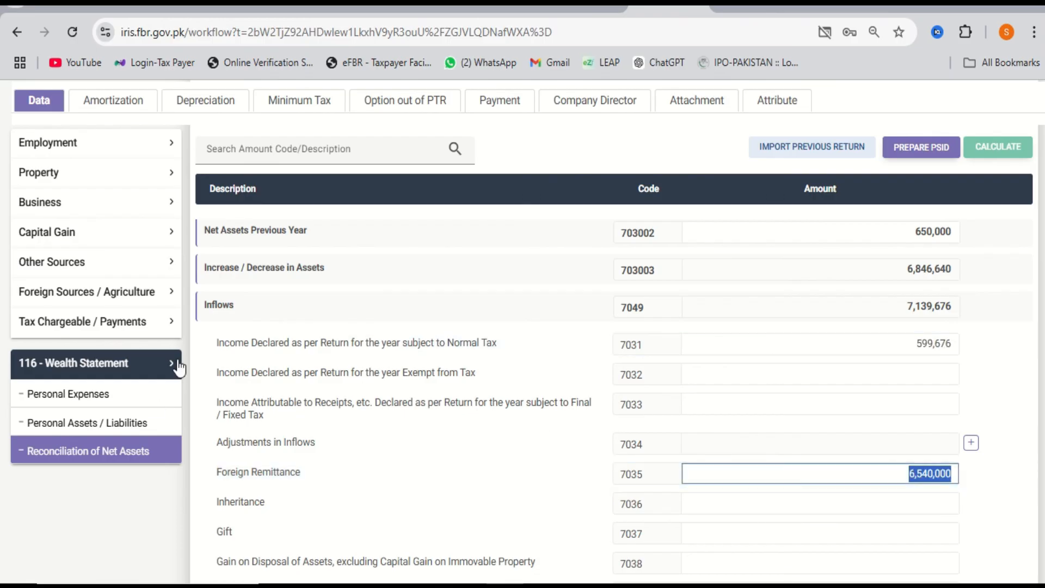
pyautogui.click(144, 430)
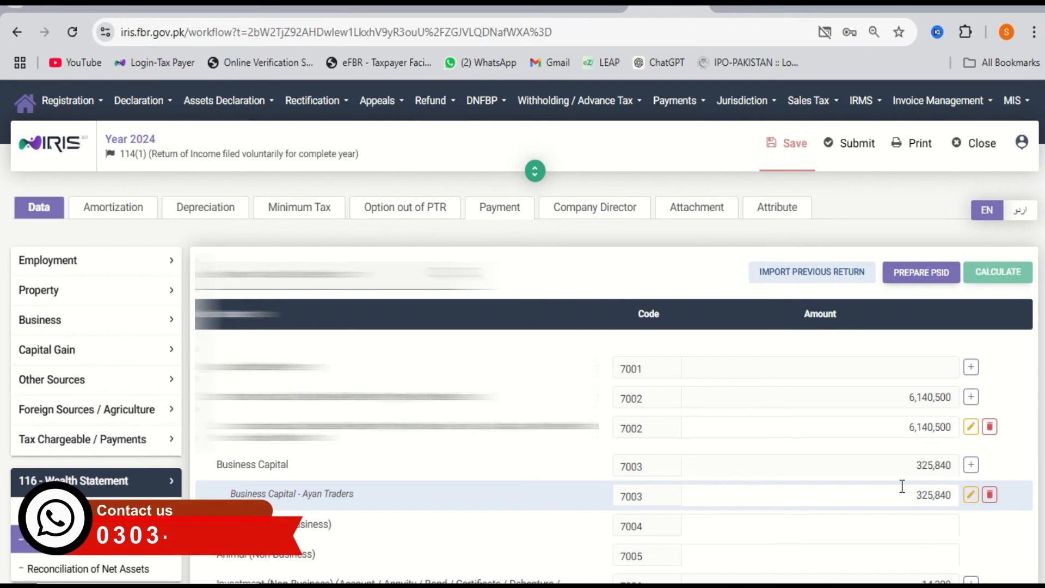
pyautogui.scroll(-3, 902, 486)
pyautogui.scroll(-4, 902, 486)
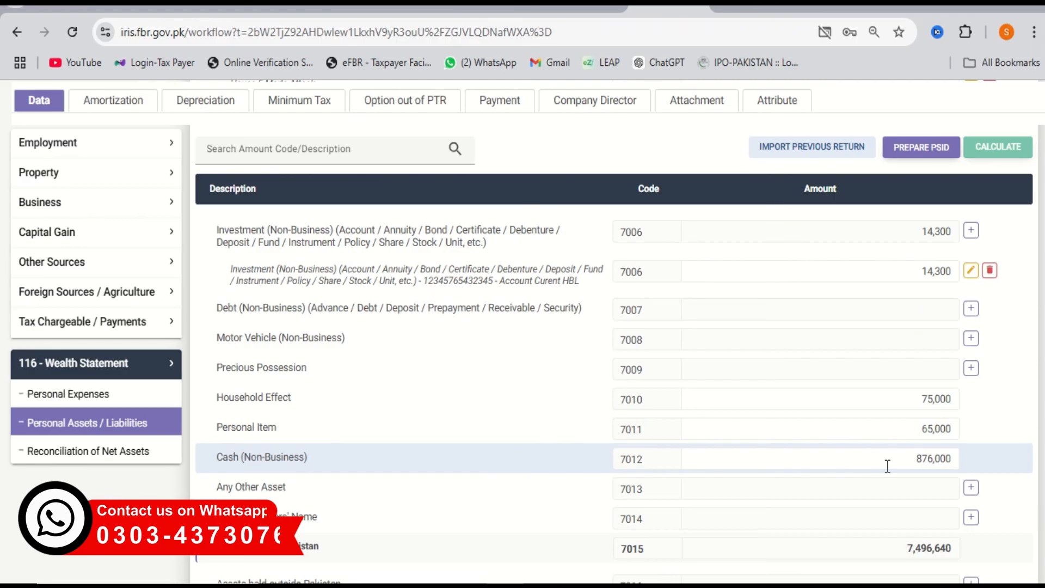
pyautogui.click(68, 457)
pyautogui.scroll(-2, 736, 495)
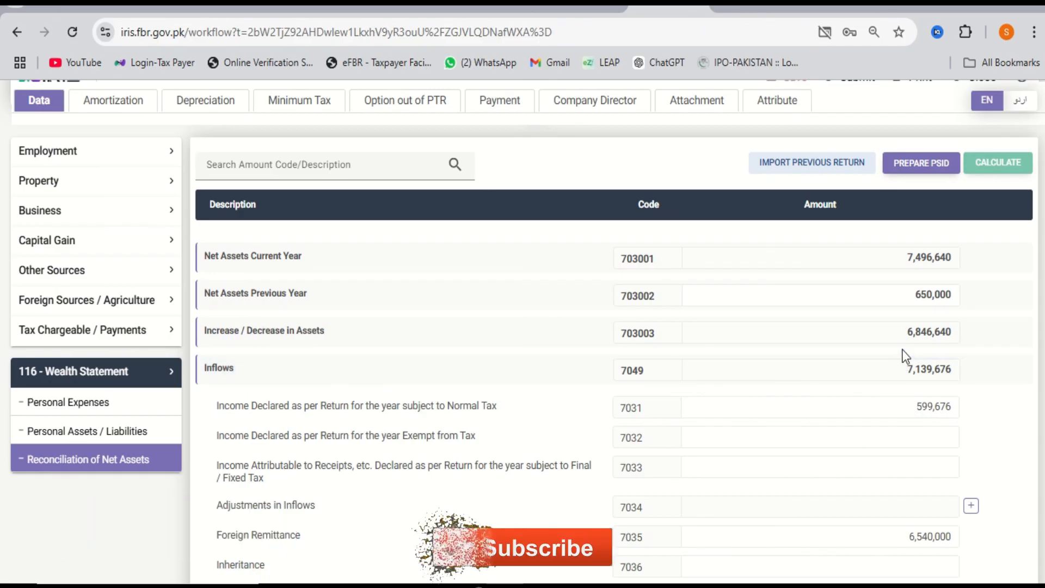
pyautogui.scroll(-2, 906, 356)
pyautogui.scroll(-2, 905, 357)
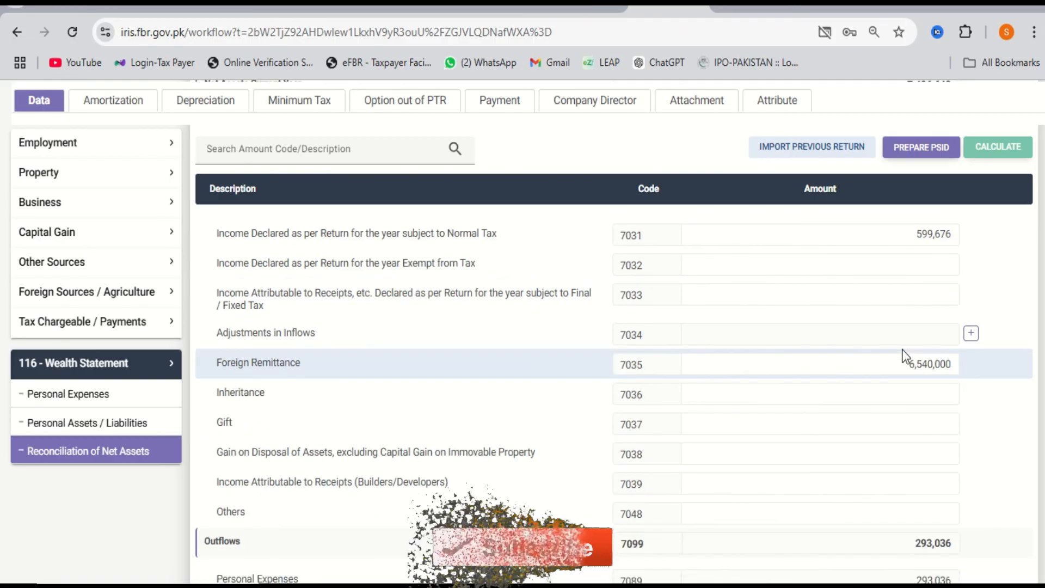
pyautogui.scroll(-4, 905, 357)
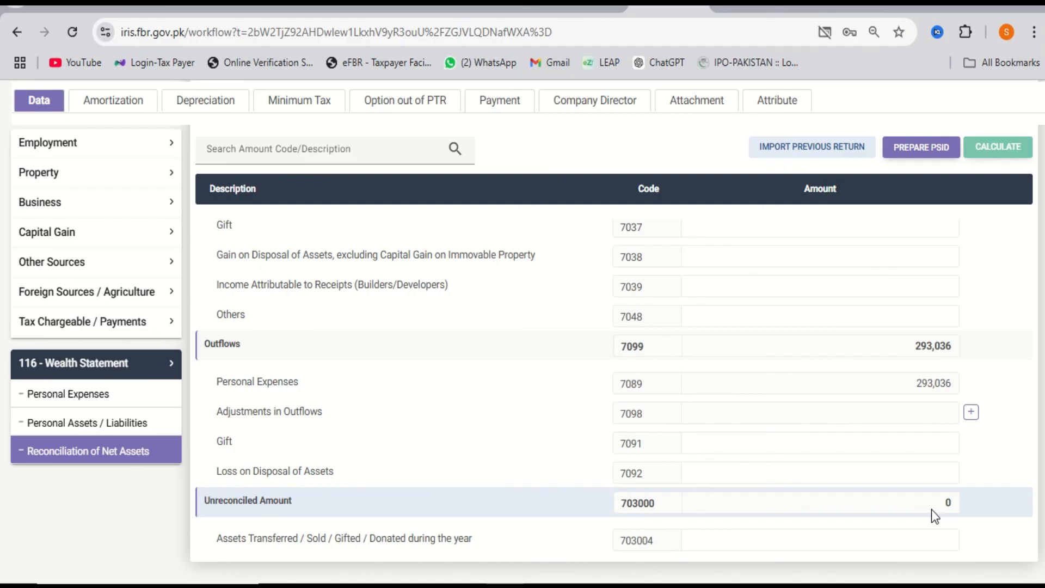
pyautogui.scroll(12, 932, 510)
# Save the return, set Business Sector-1 to Trader - Event Management, and save again.
pyautogui.click(787, 161)
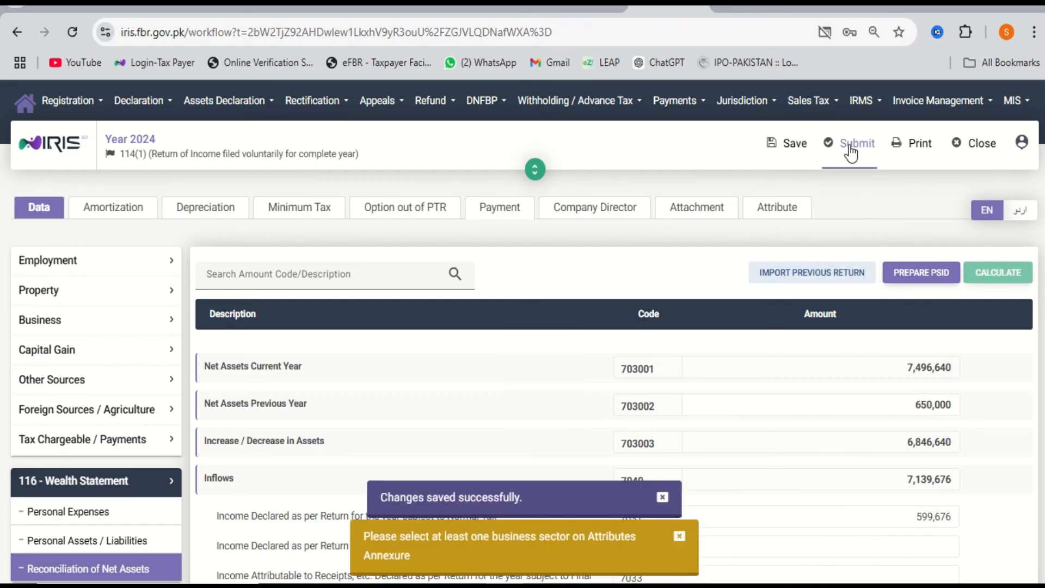
pyautogui.click(793, 214)
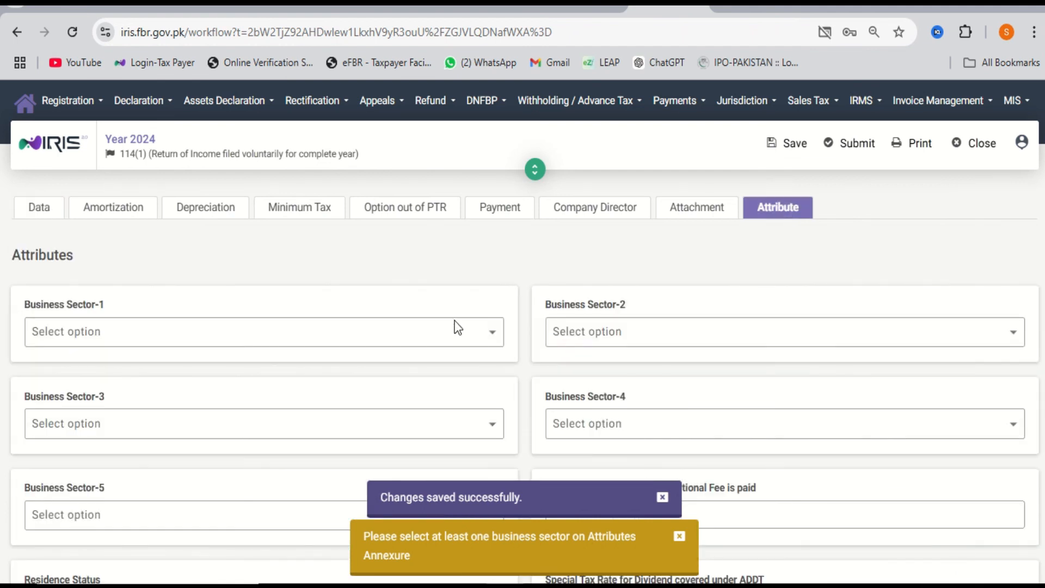
pyautogui.click(492, 338)
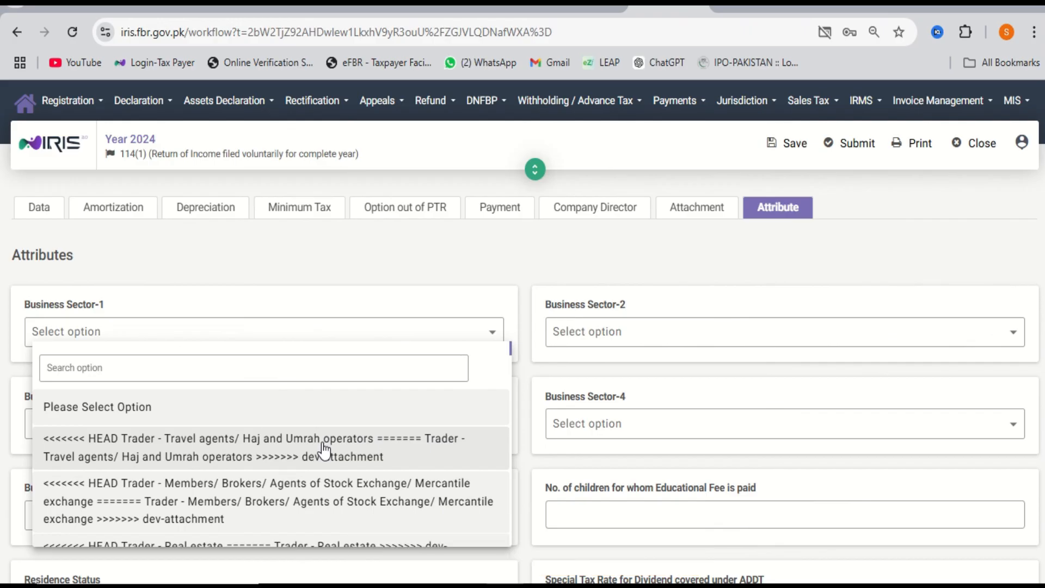
pyautogui.scroll(-3, 313, 460)
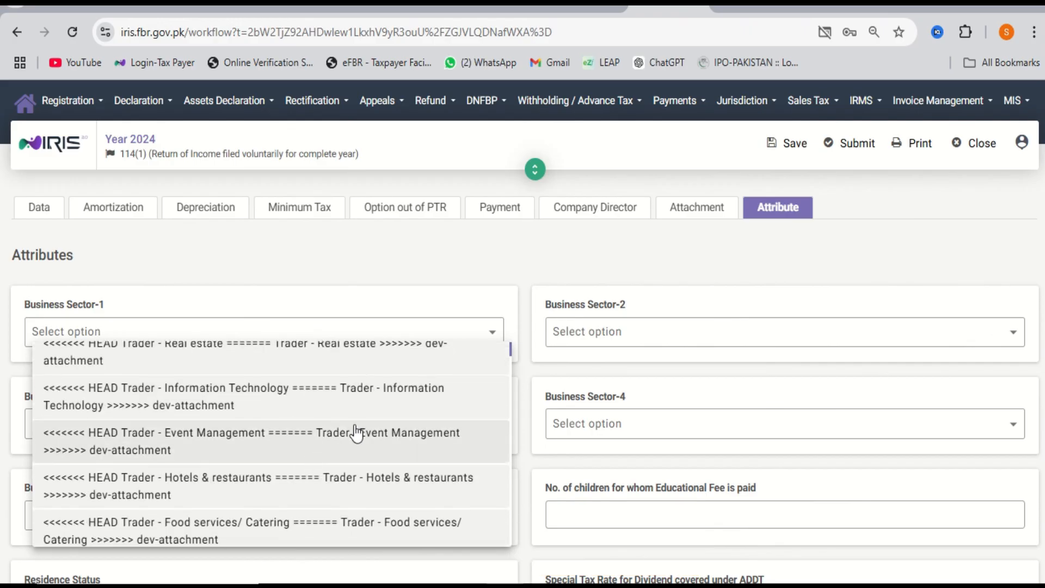
pyautogui.click(297, 436)
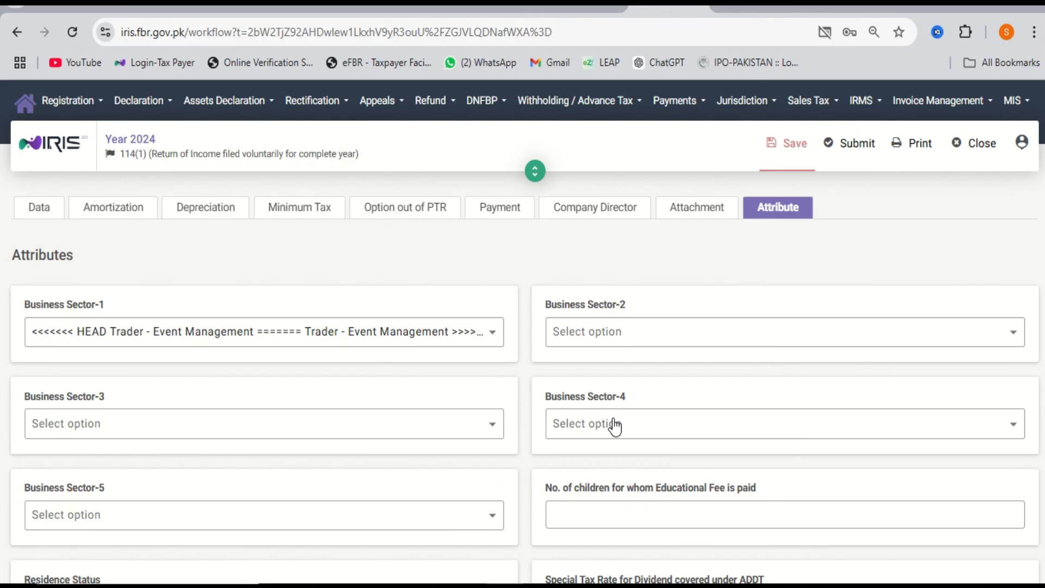
pyautogui.click(792, 148)
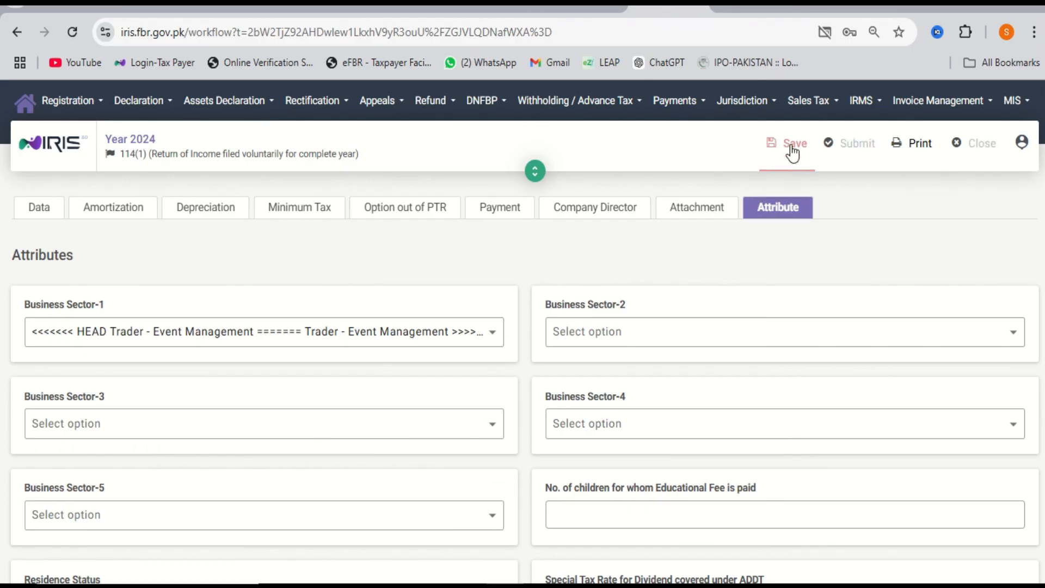
# Submit the return for declaration and place the cursor in the 4-digit PIN field.
pyautogui.click(846, 158)
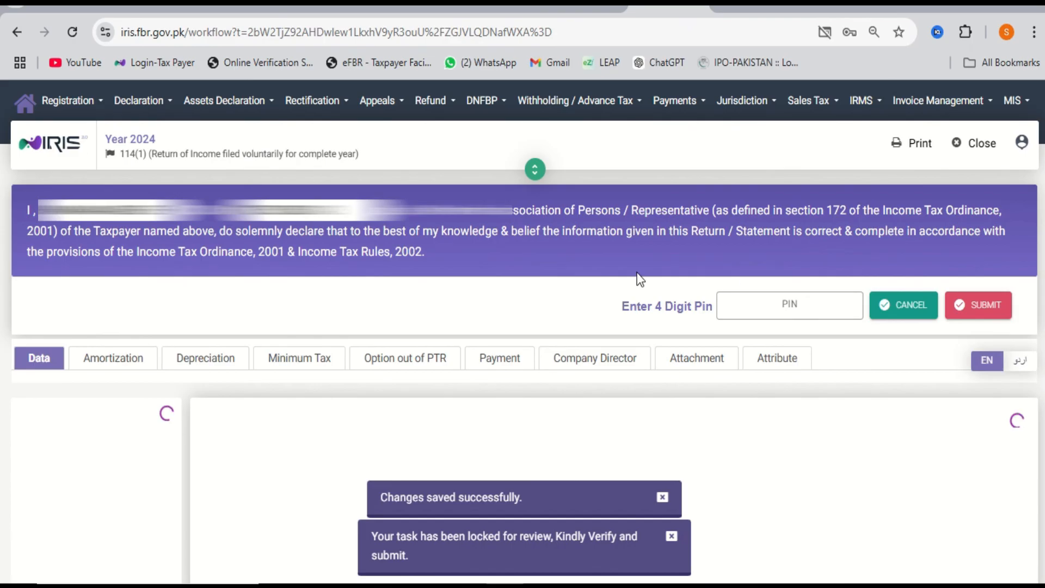
pyautogui.click(785, 313)
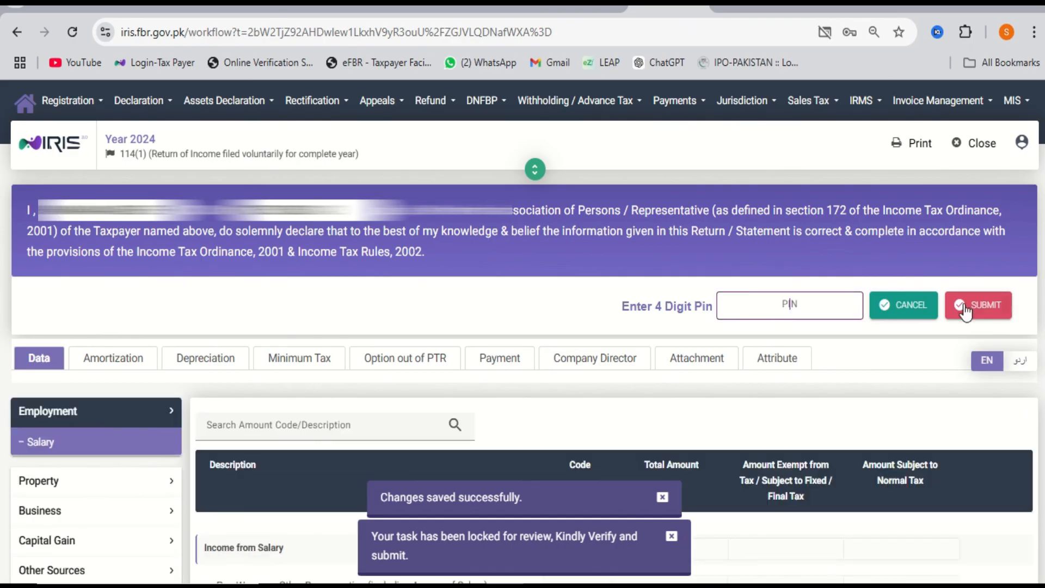